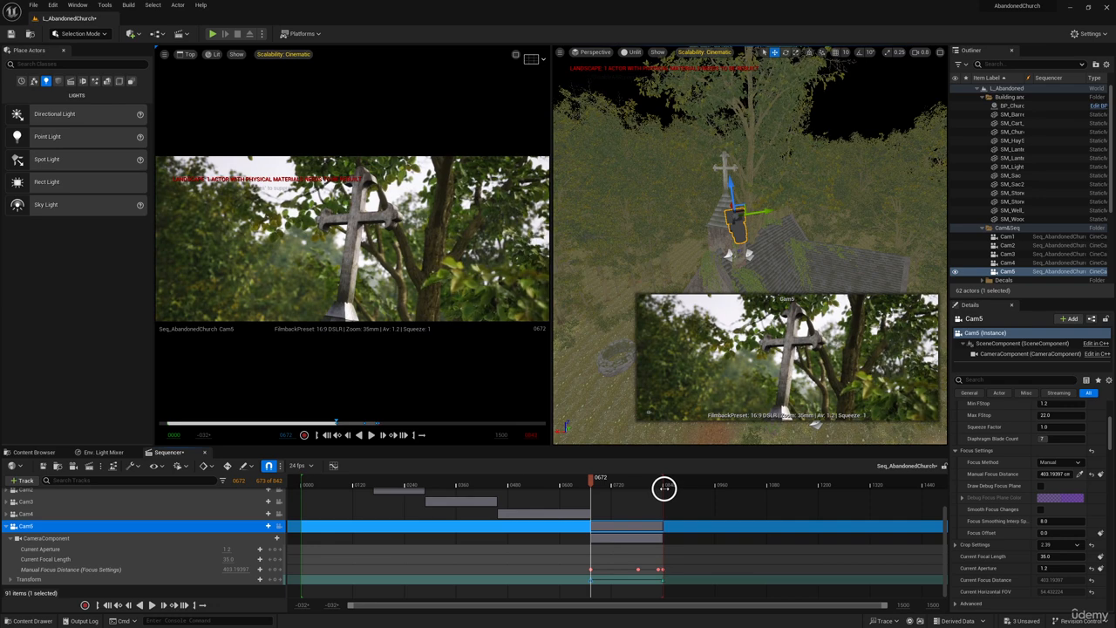
Play the sequence from near frame 0840 to check how the Cam5 shot ends.
click(663, 581)
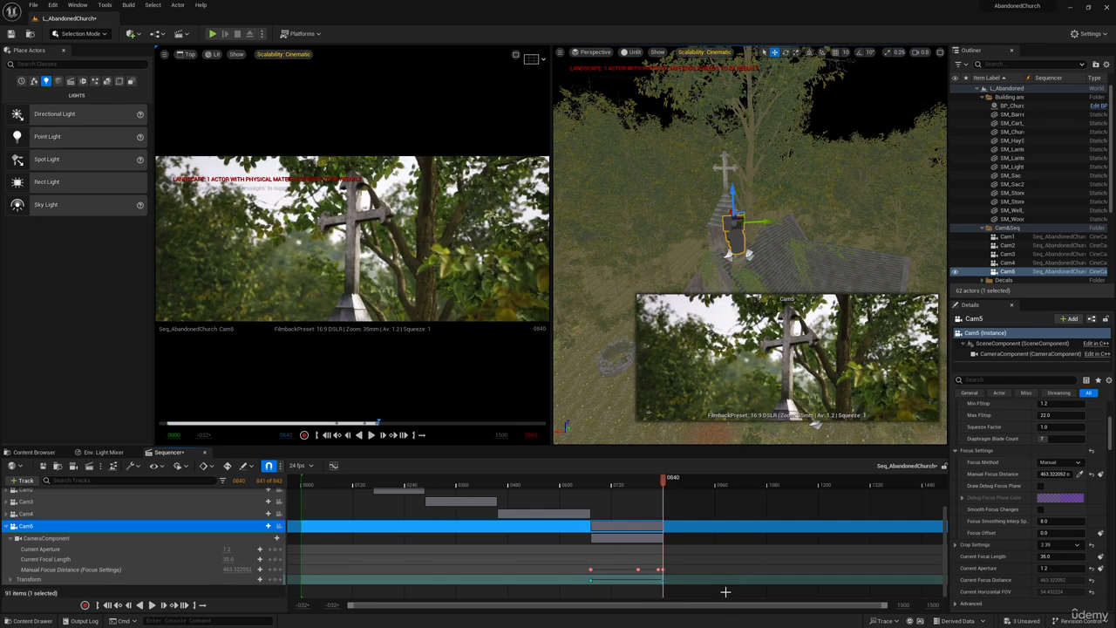
drag(666, 479, 660, 479)
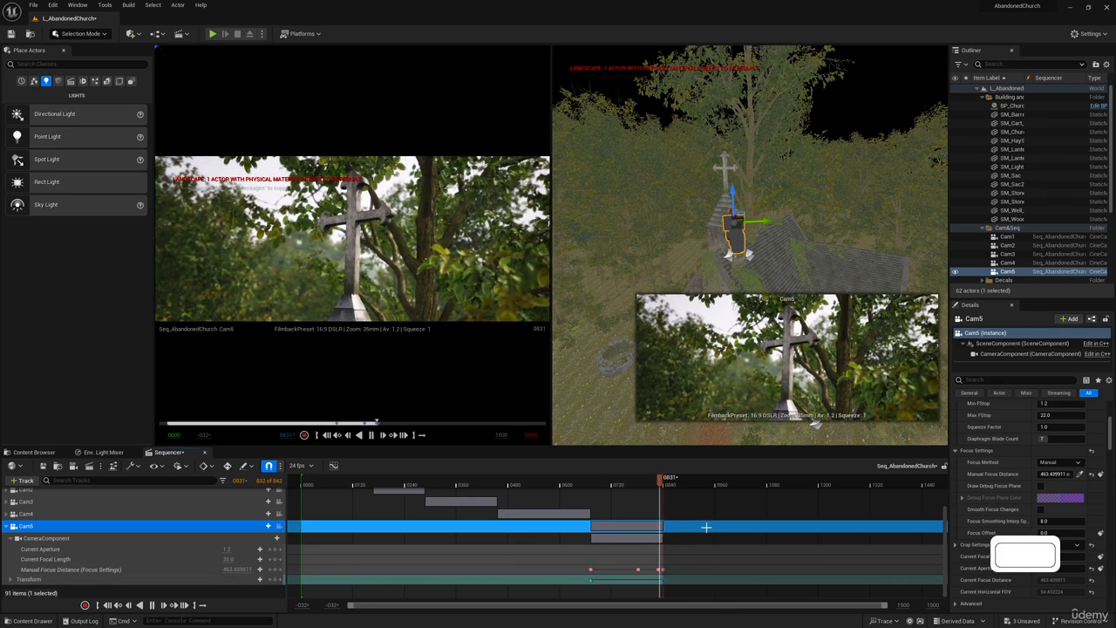
key(space)
key(space)
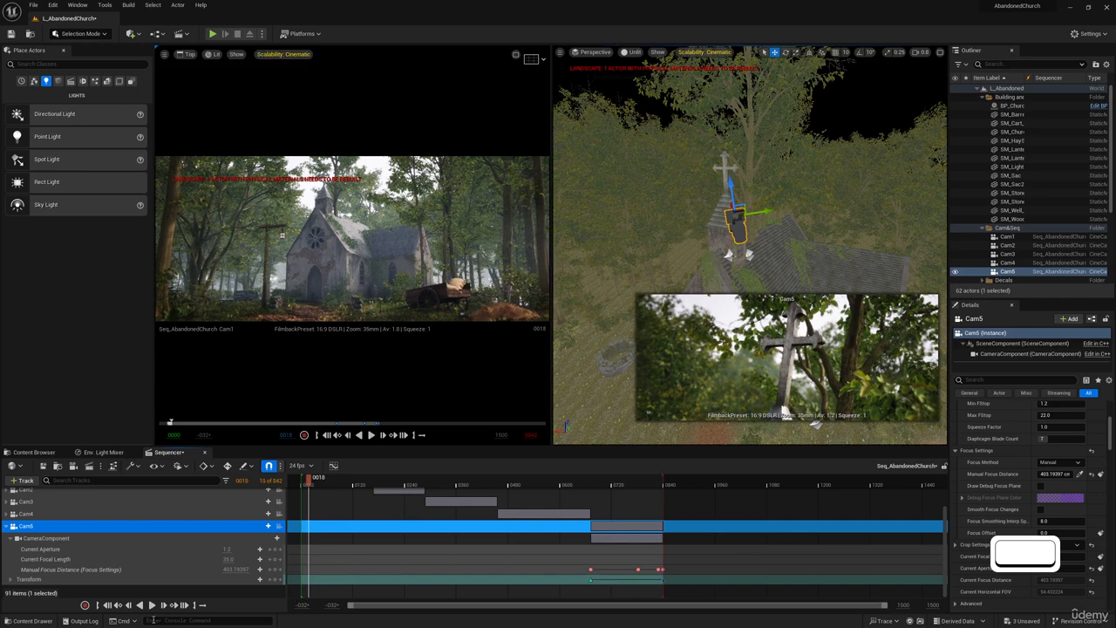
Enable looped playback for the sequence and play it across the end of the Cam5 shot.
click(201, 605)
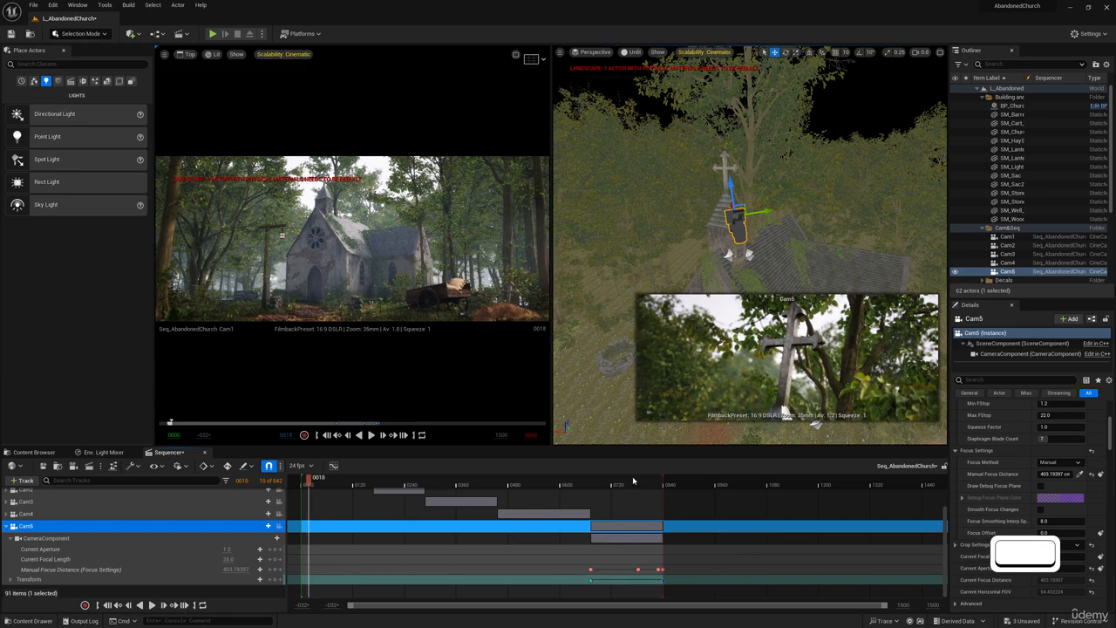
click(660, 483)
key(space)
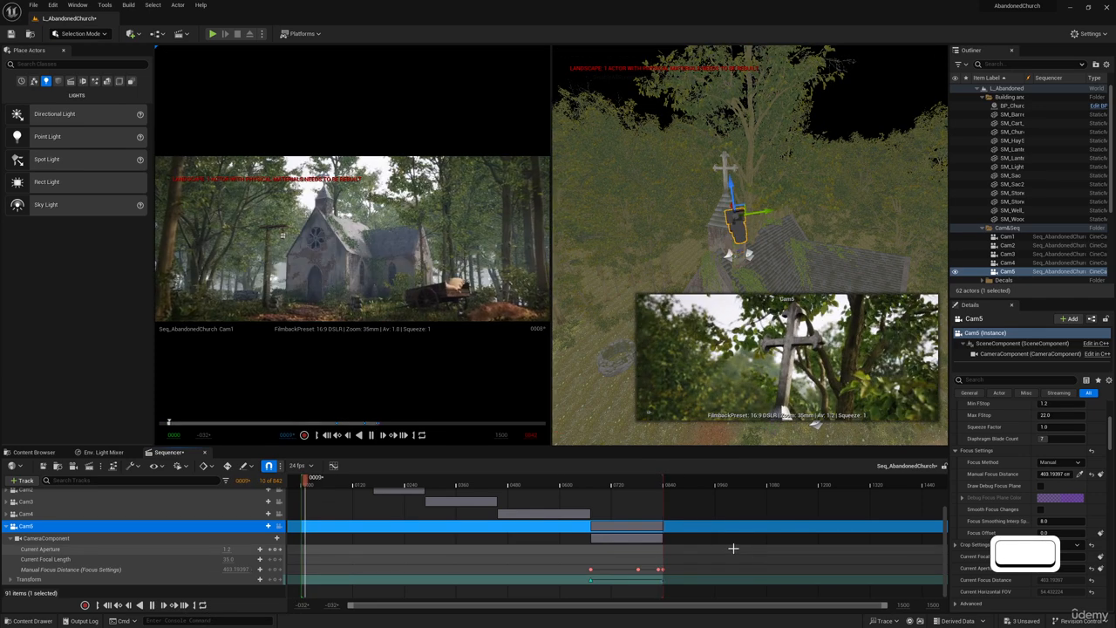
key(space)
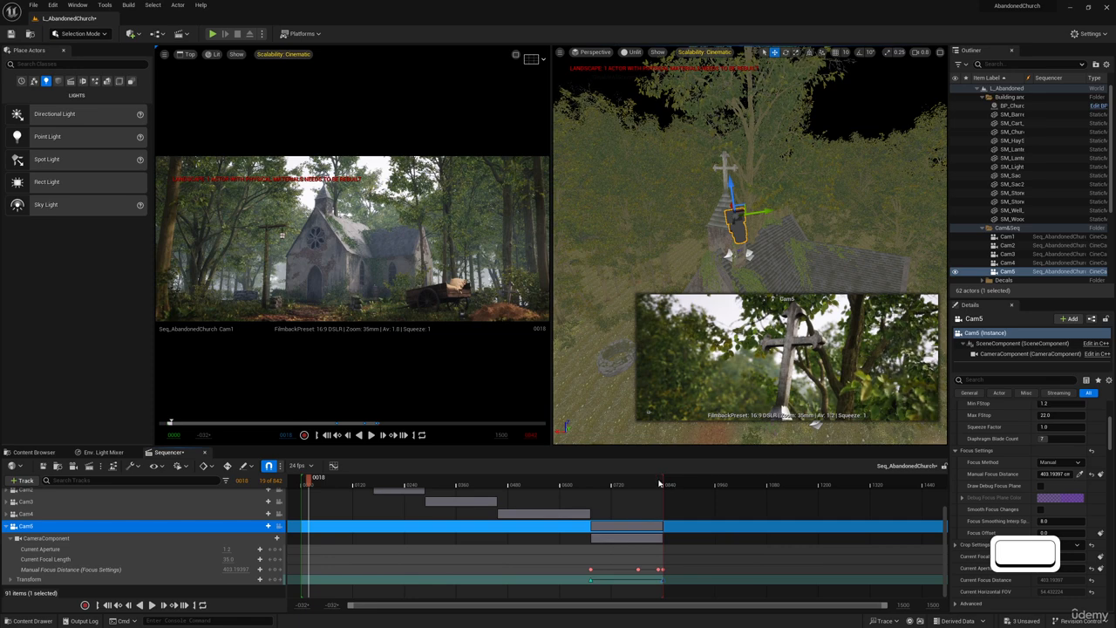
click(658, 483)
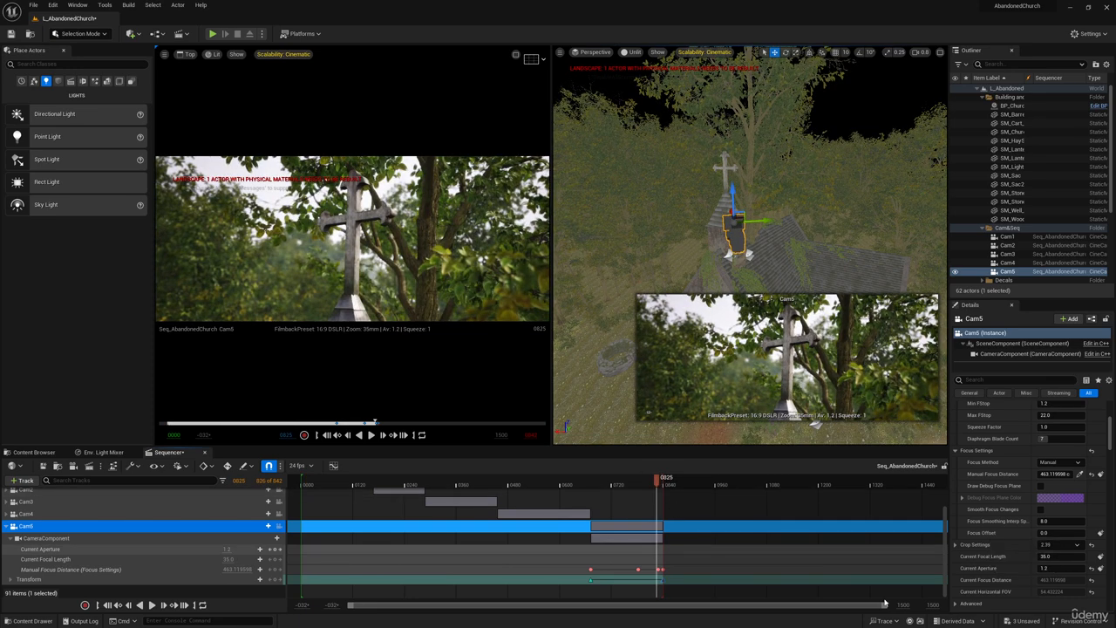
Trim the end of the sequence's playback range to 840 frames, in line with the end of the Cam5 section.
drag(885, 604, 704, 604)
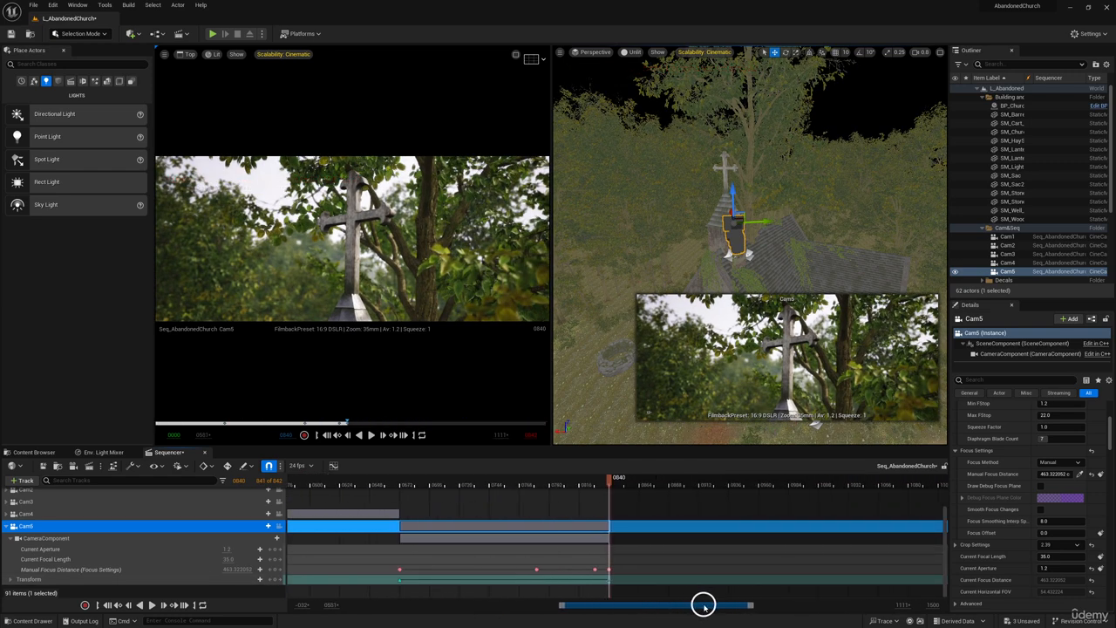
drag(610, 482, 585, 479)
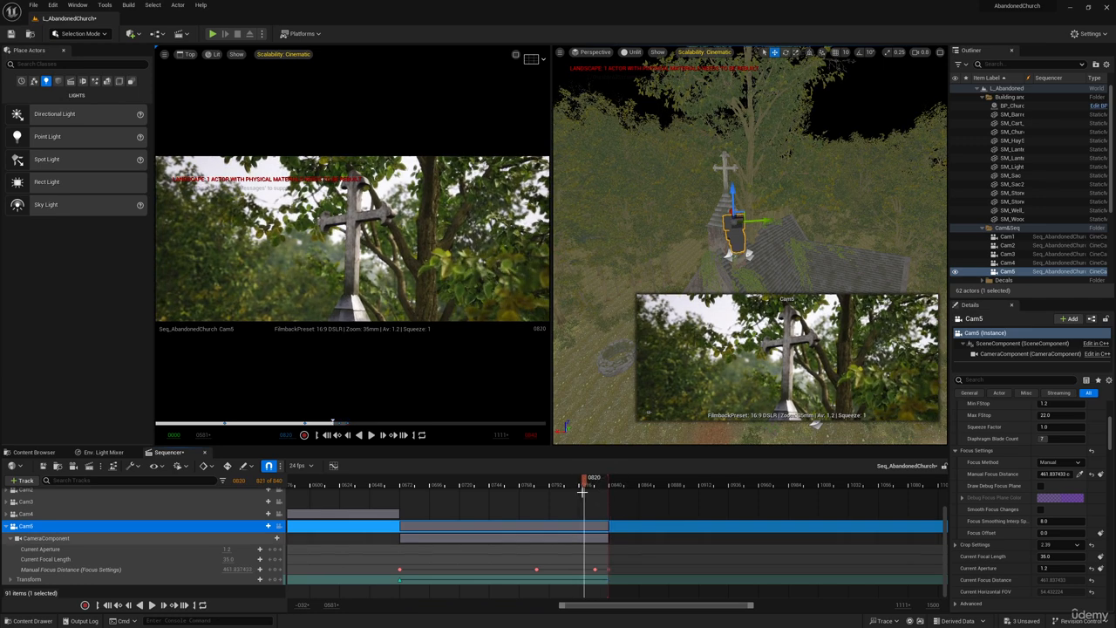
click(606, 480)
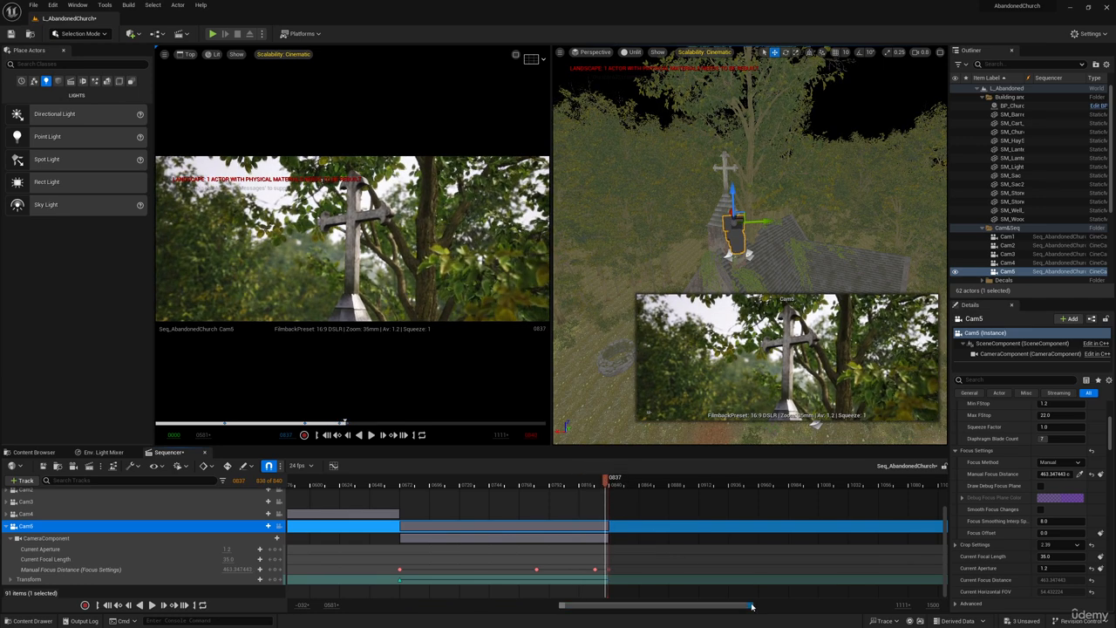
drag(752, 605, 802, 605)
drag(562, 605, 344, 605)
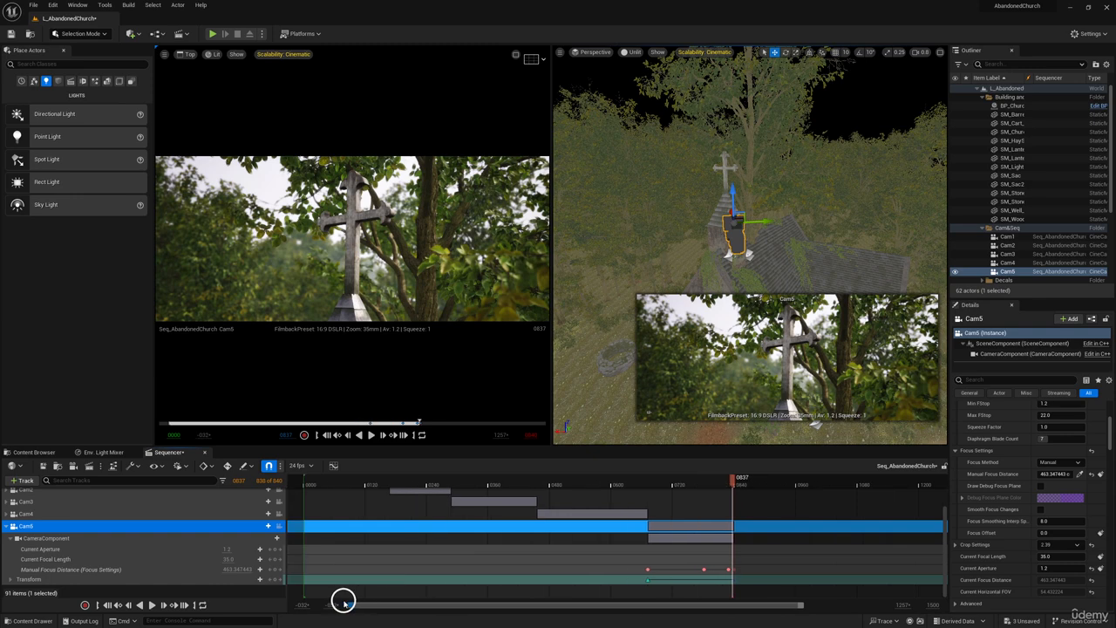
scroll(458, 571, up, 3)
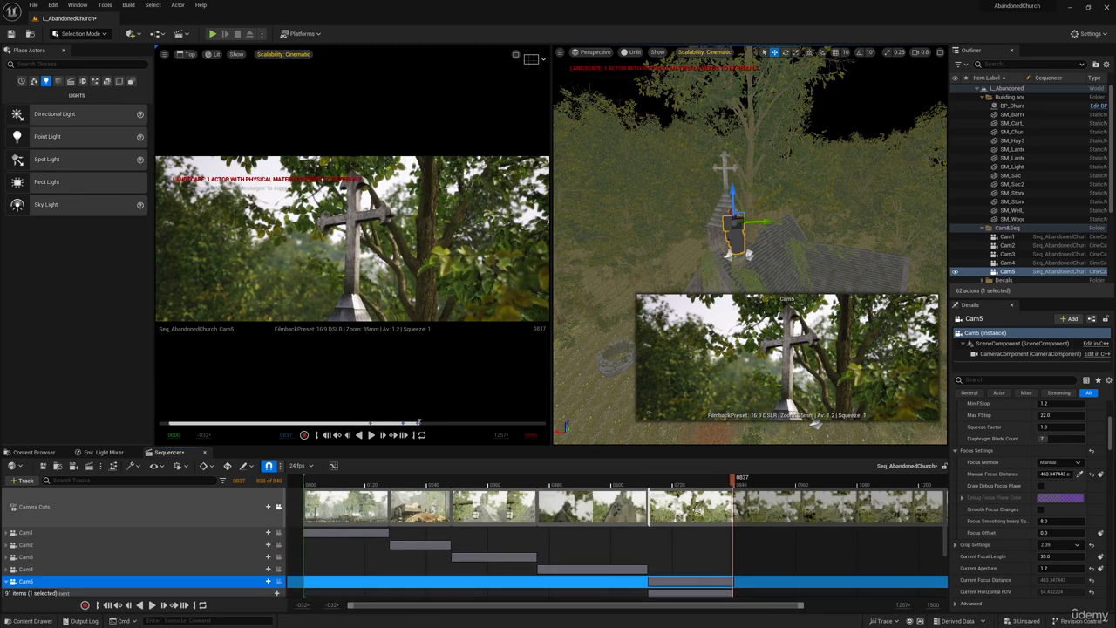
Park the playhead on the first frame of the Cam5 shot, frame 0672.
drag(732, 479, 650, 483)
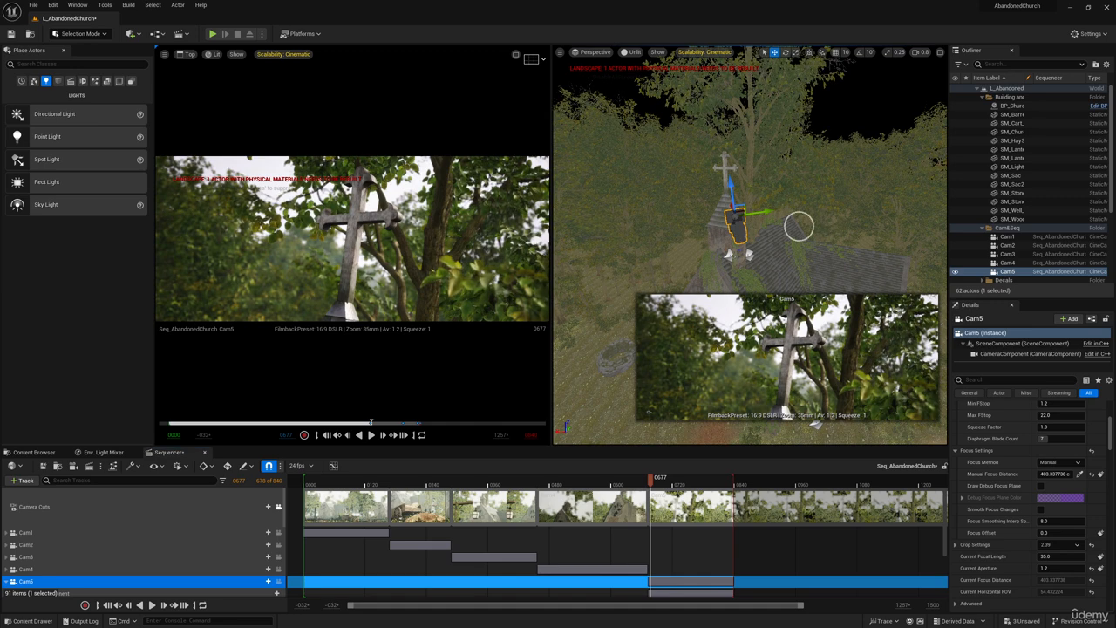
key(w)
right_drag(798, 227, 794, 227)
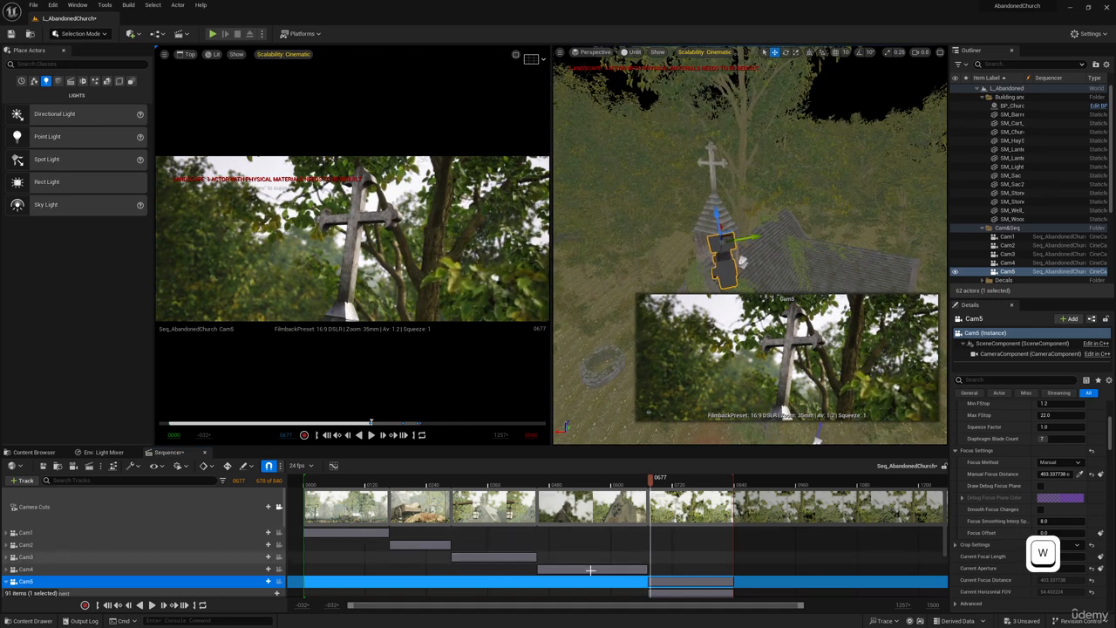
scroll(590, 570, down, 3)
click(648, 580)
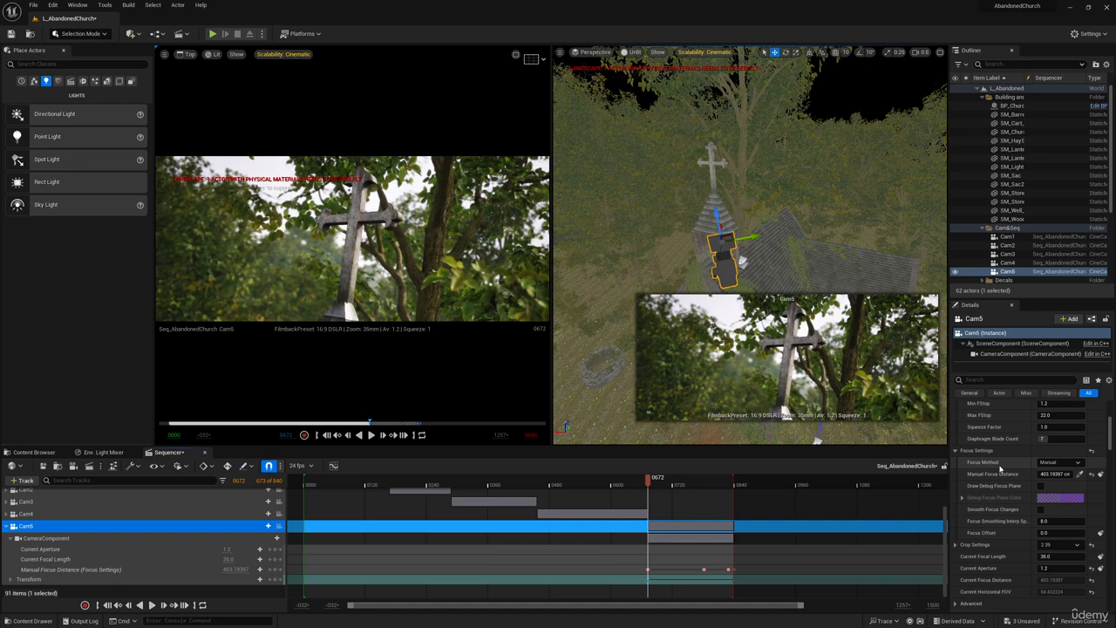
Set the squeeze factor in Cam5's lens settings to 2.0.
scroll(1003, 476, up, 5)
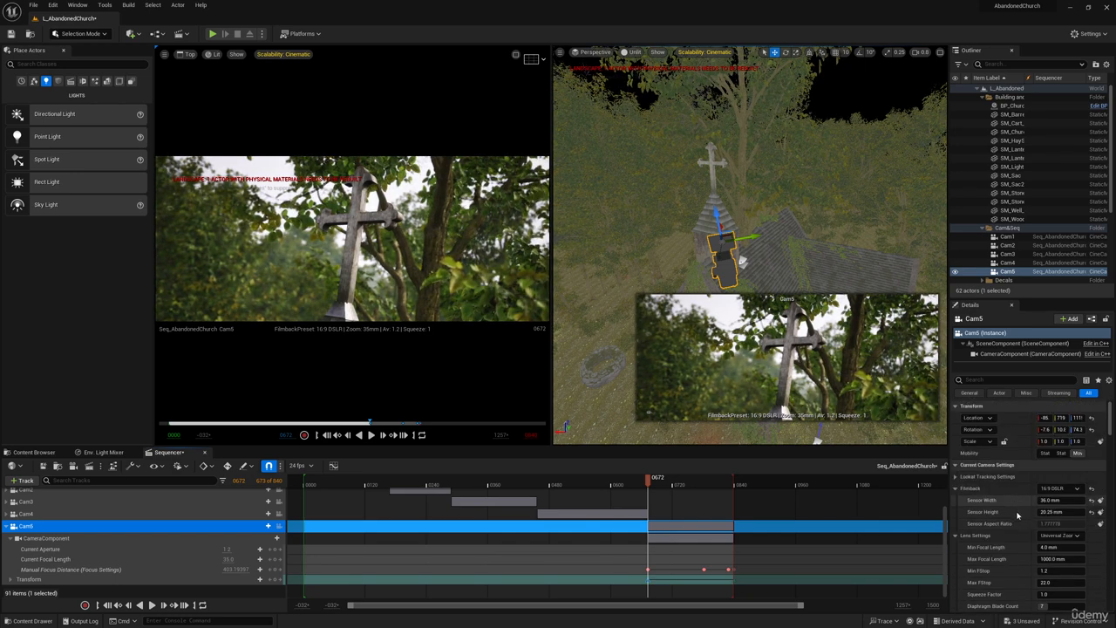
scroll(1015, 514, down, 5)
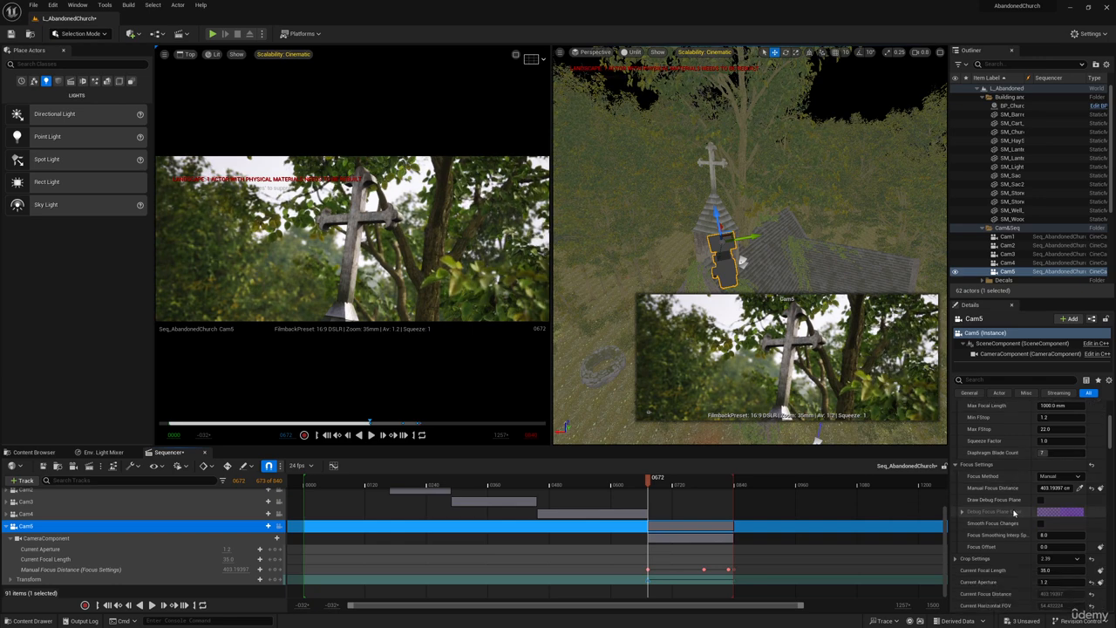
scroll(1012, 559, down, 3)
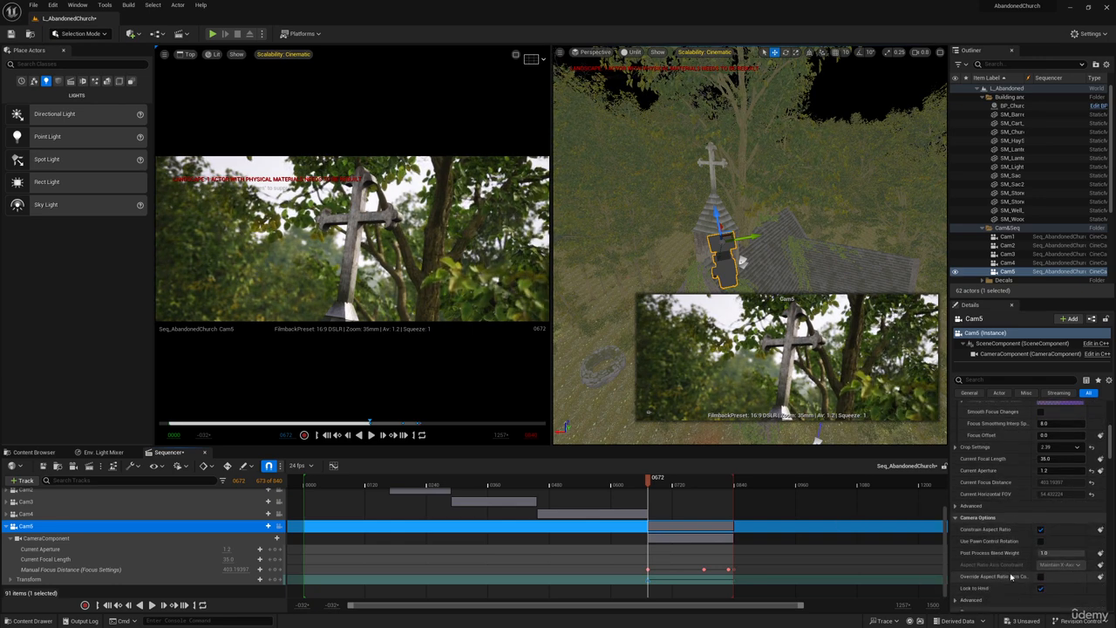
scroll(1012, 578, up, 2)
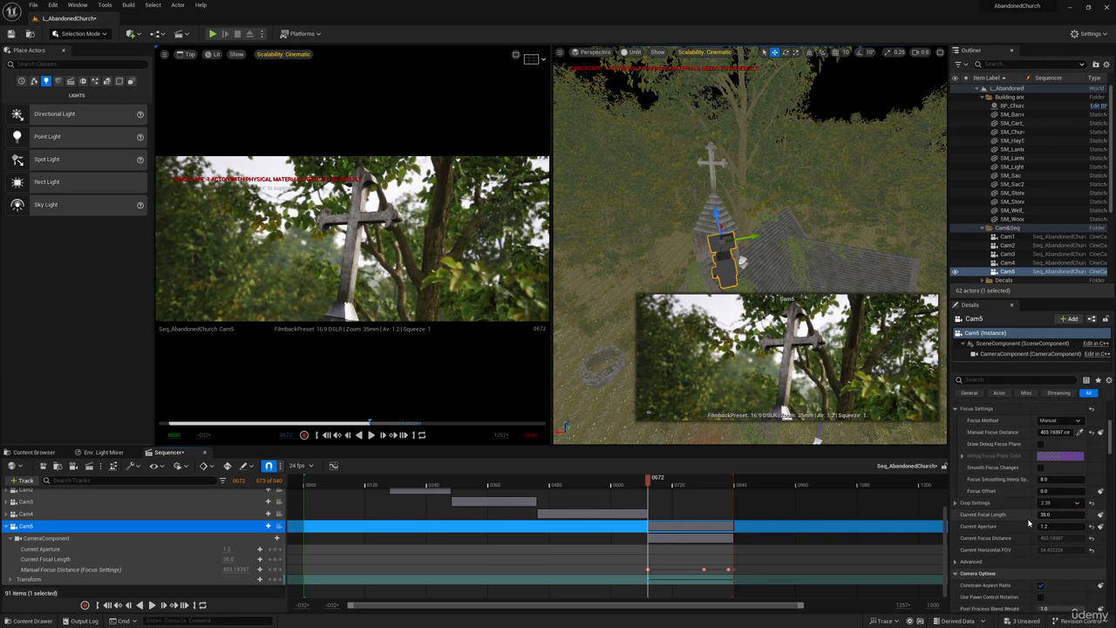
scroll(1011, 516, up, 4)
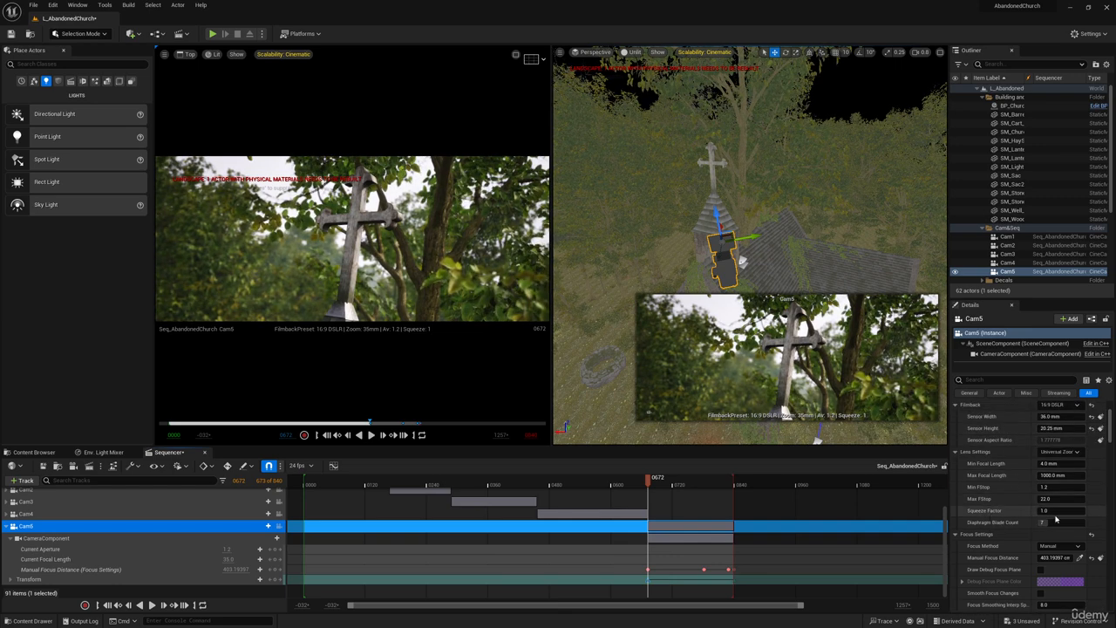
text(2)
key(Return)
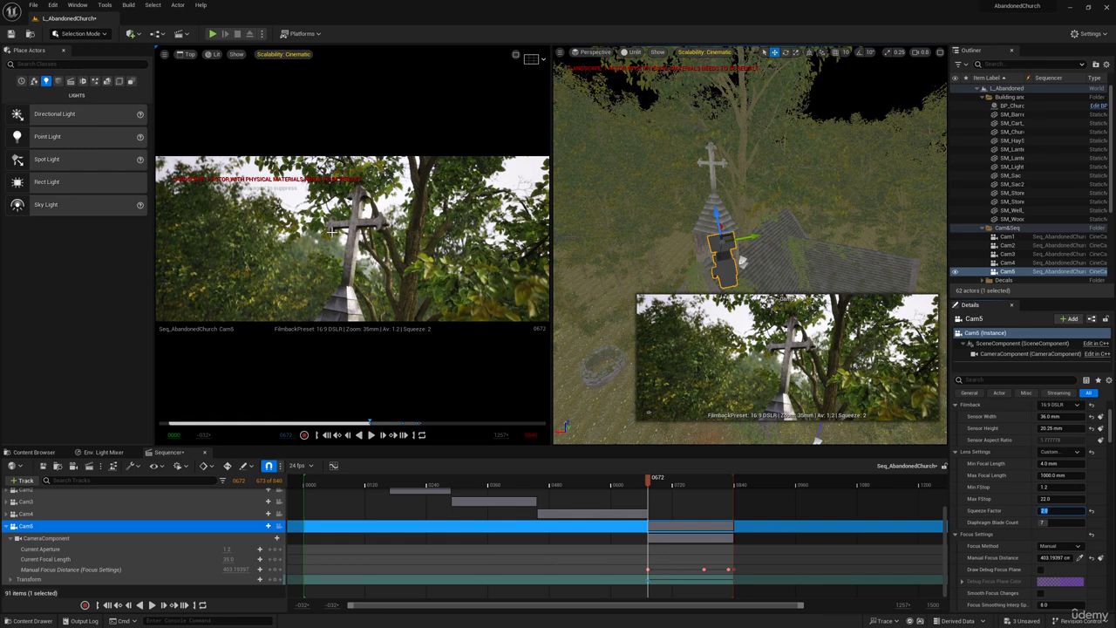
Set Cam5's current focal length to 50 mm.
scroll(1006, 552, up, 2)
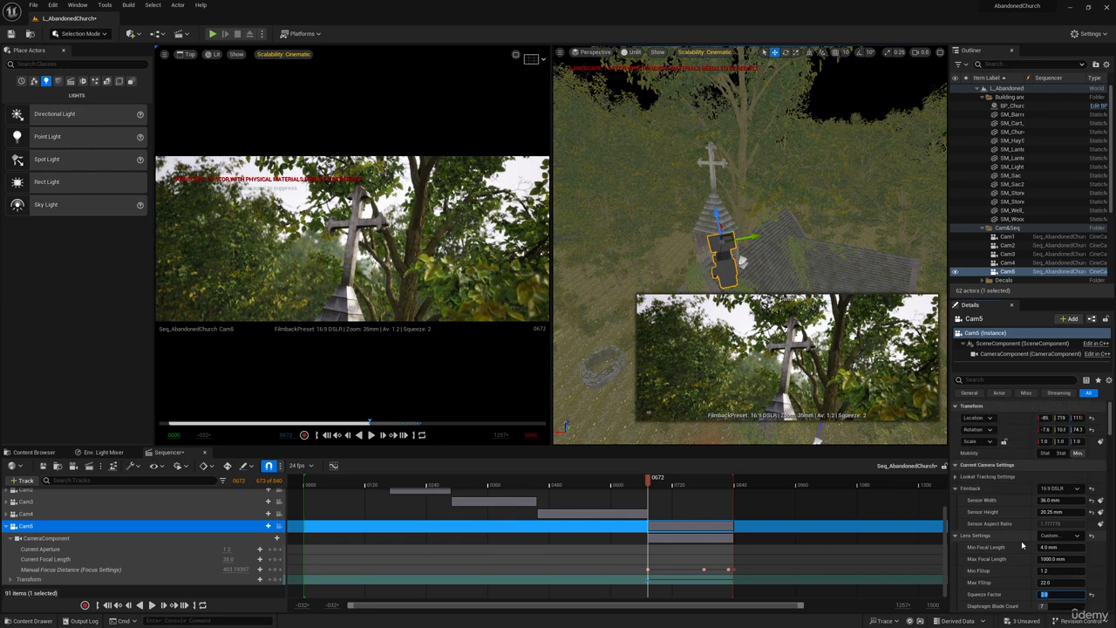
scroll(1007, 555, down, 5)
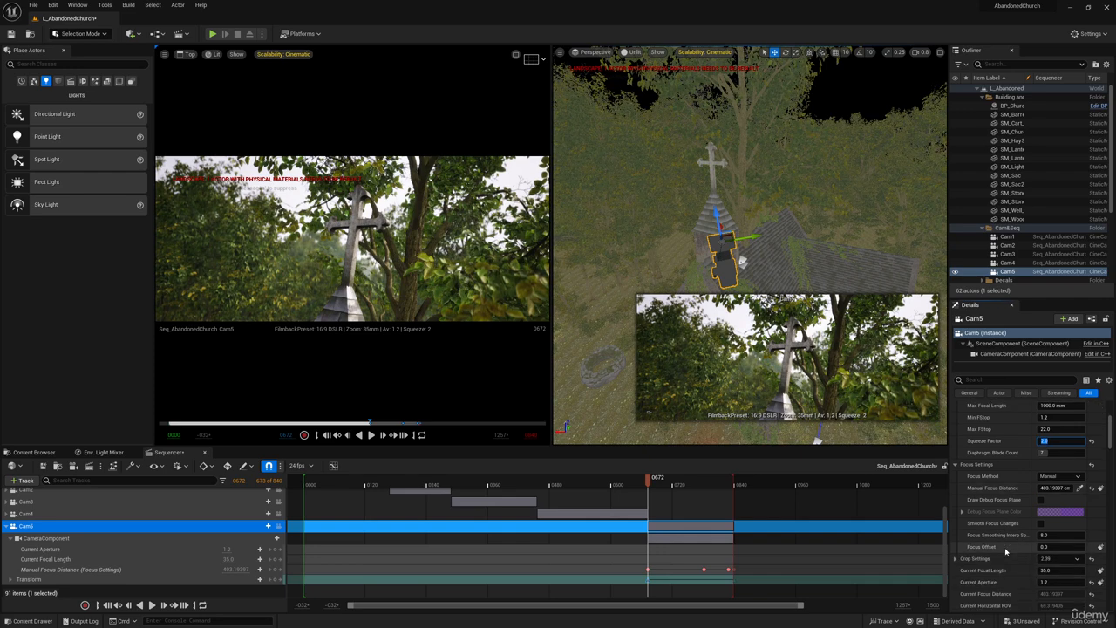
click(1060, 570)
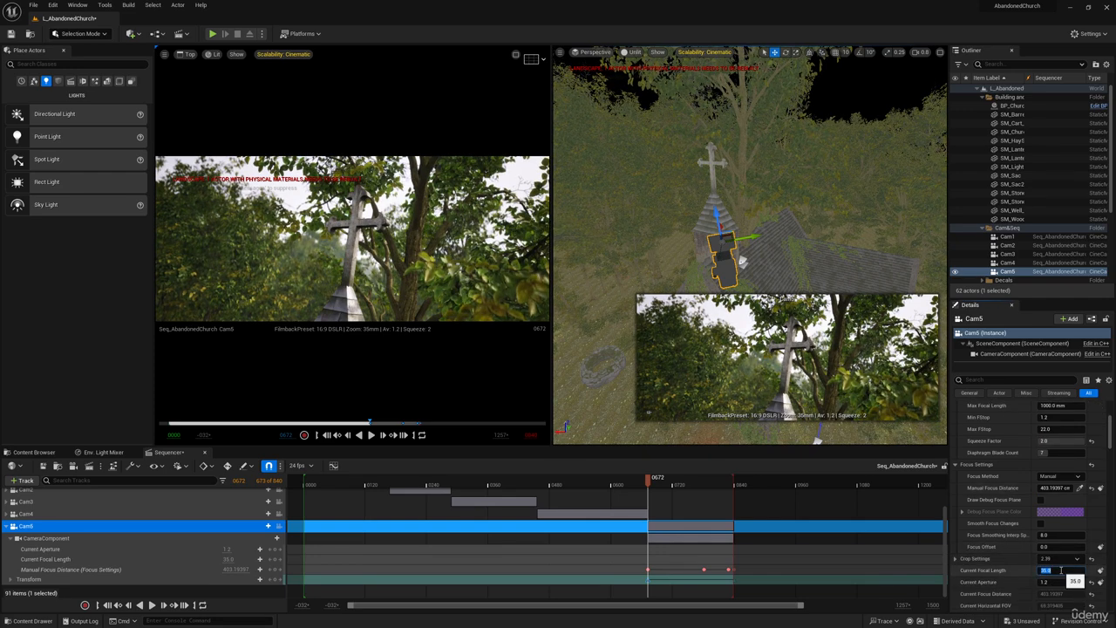
text(50)
key(Return)
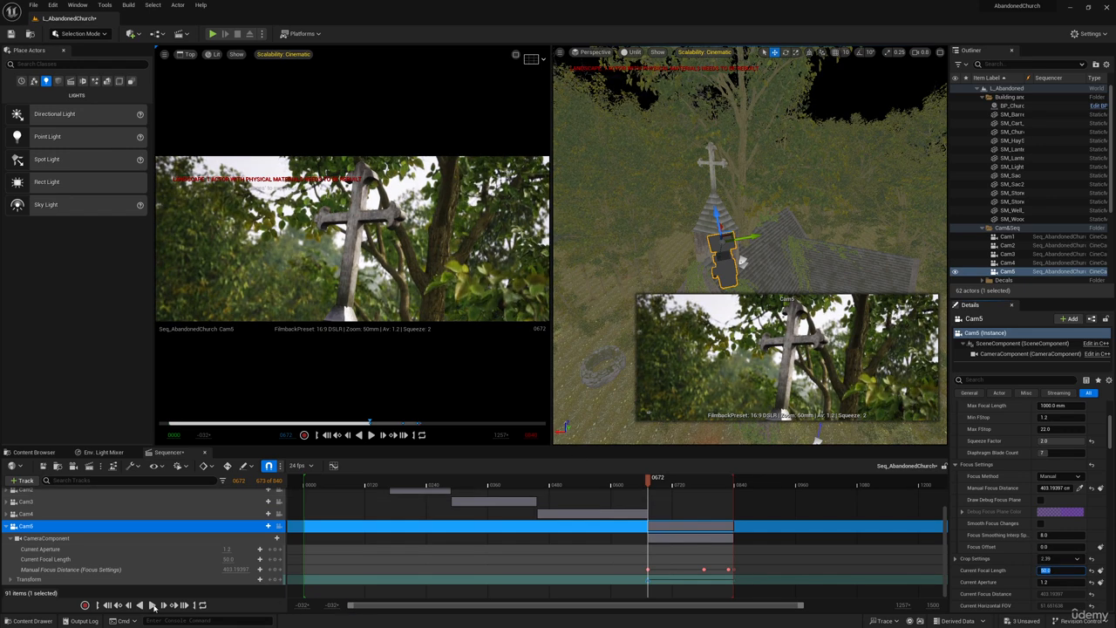
Play through the Cam5 shot twice to review the framing and blur with the new lens settings.
click(153, 604)
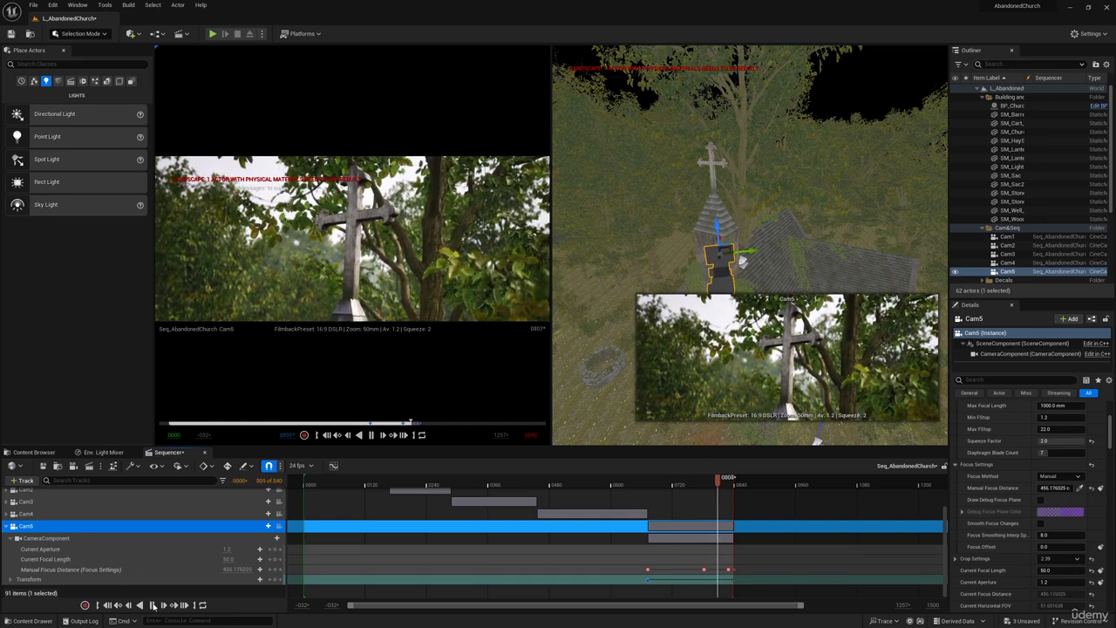
click(154, 605)
click(166, 55)
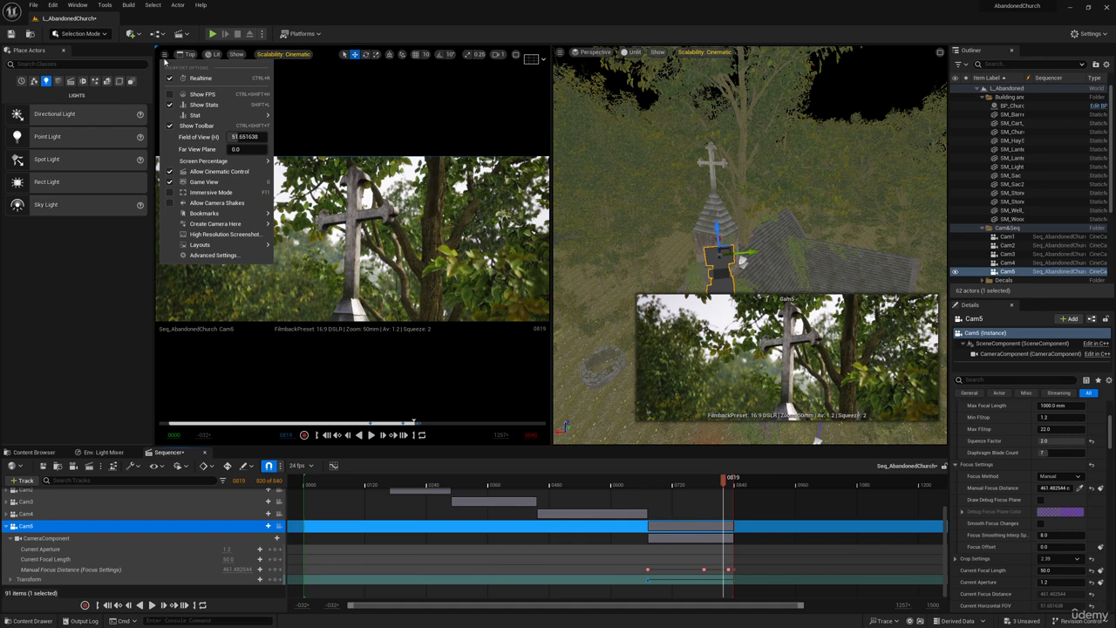
click(448, 34)
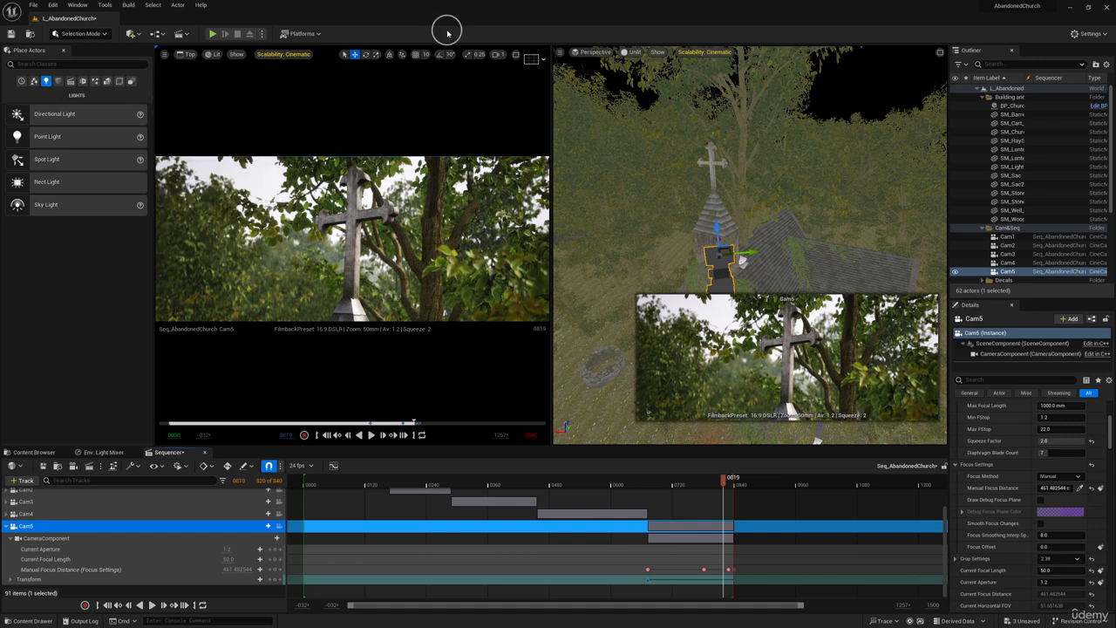
click(646, 508)
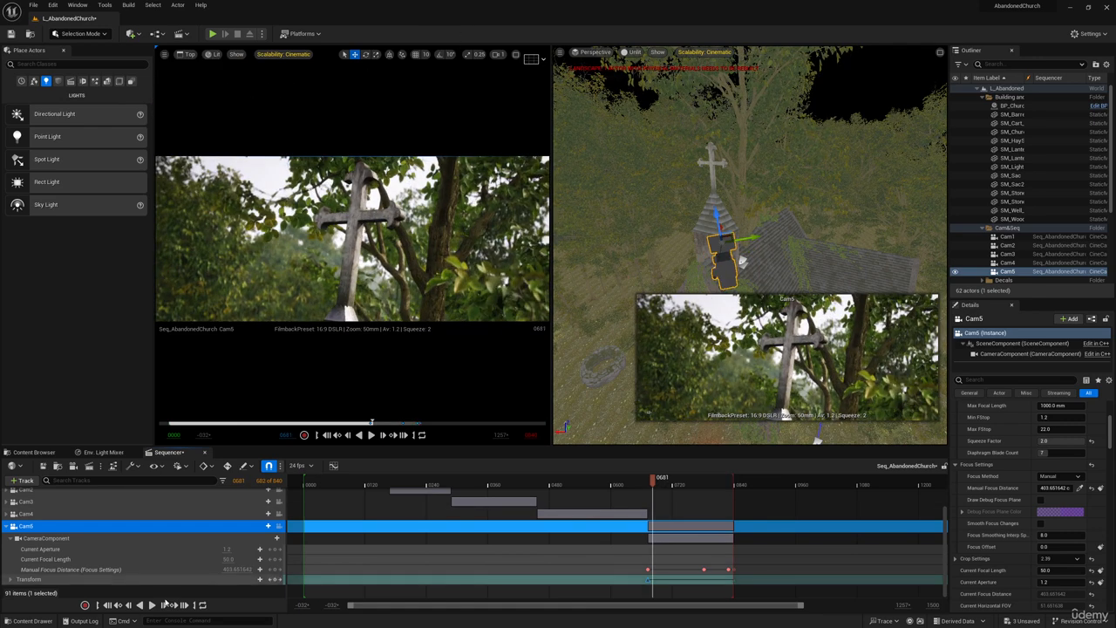
click(151, 608)
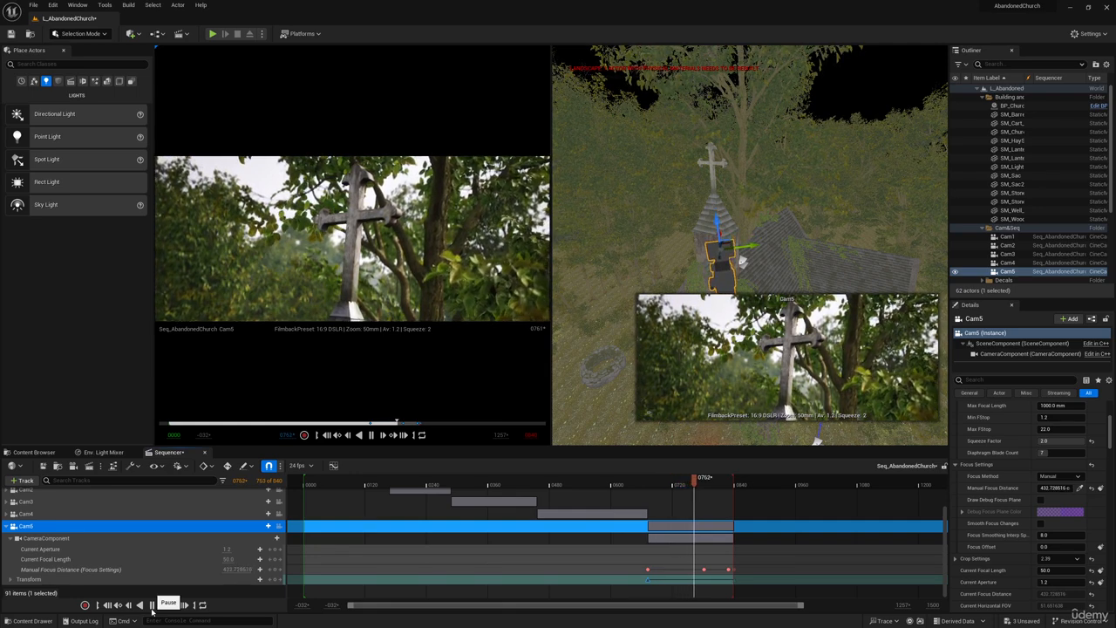
click(179, 604)
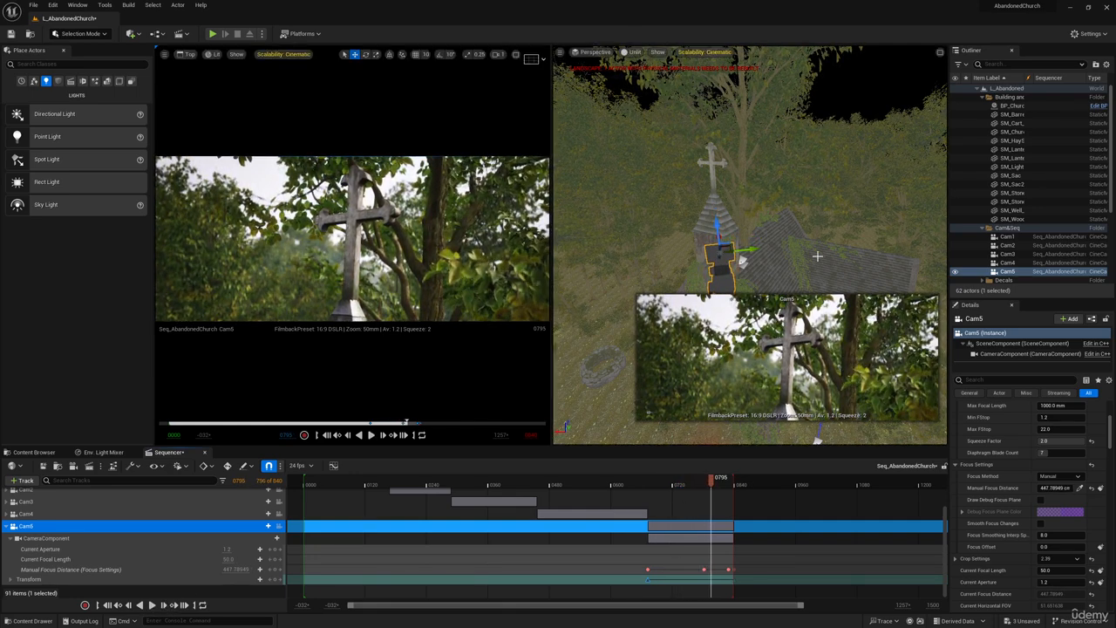
Collapse all folders in the Outliner and move the Seq_AbandonedChurch actor into the Cam&Seq folder.
right_drag(760, 203, 817, 216)
key(e)
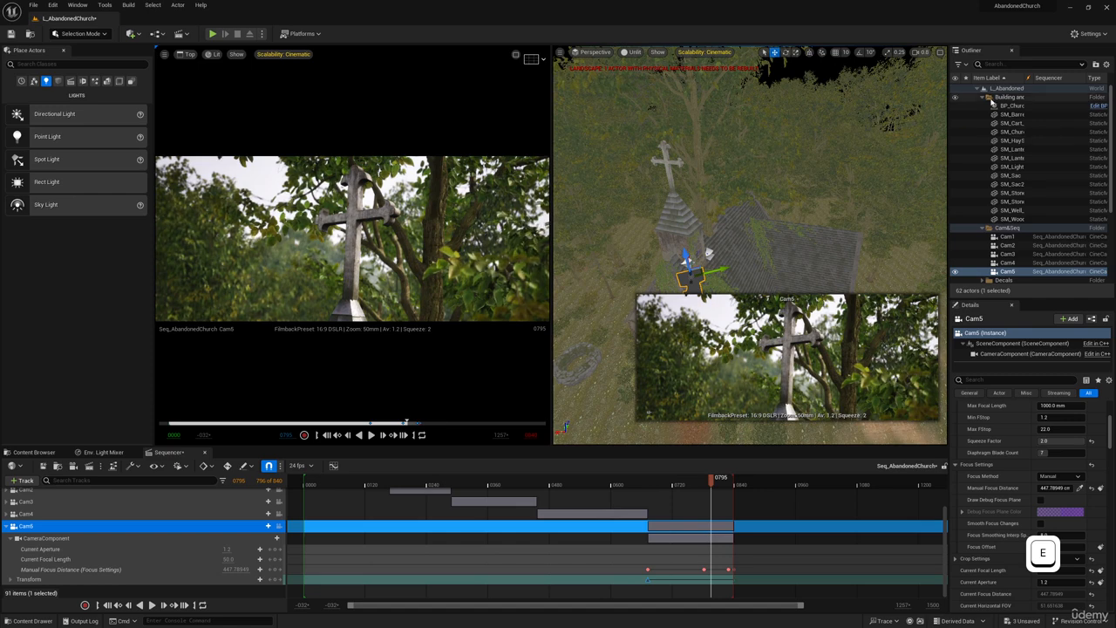
click(982, 98)
click(983, 106)
click(983, 132)
click(982, 142)
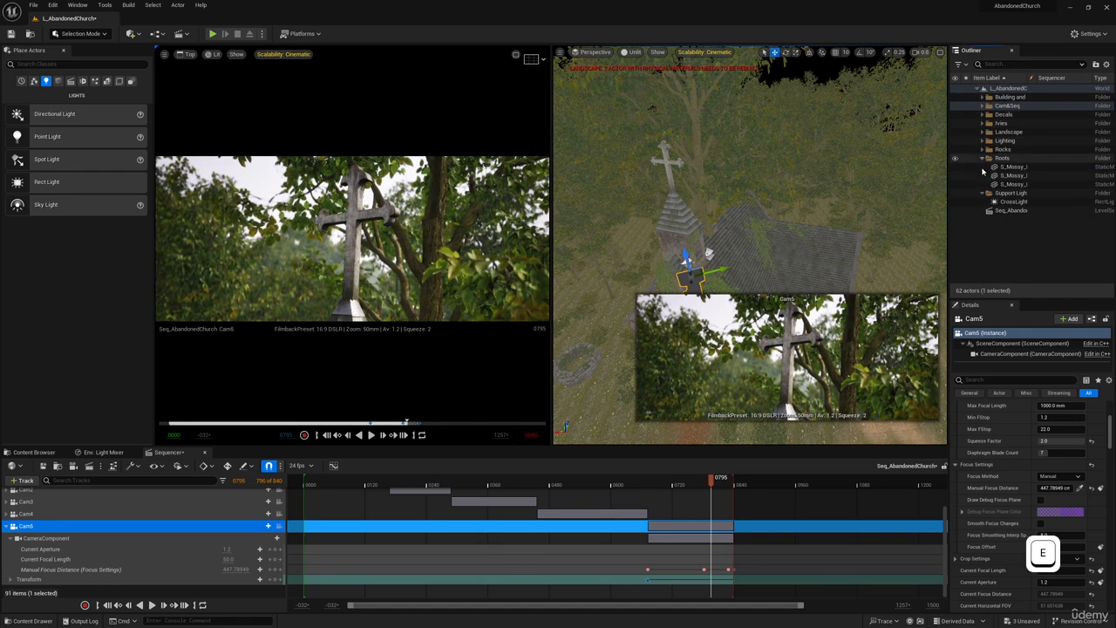
click(982, 158)
click(983, 167)
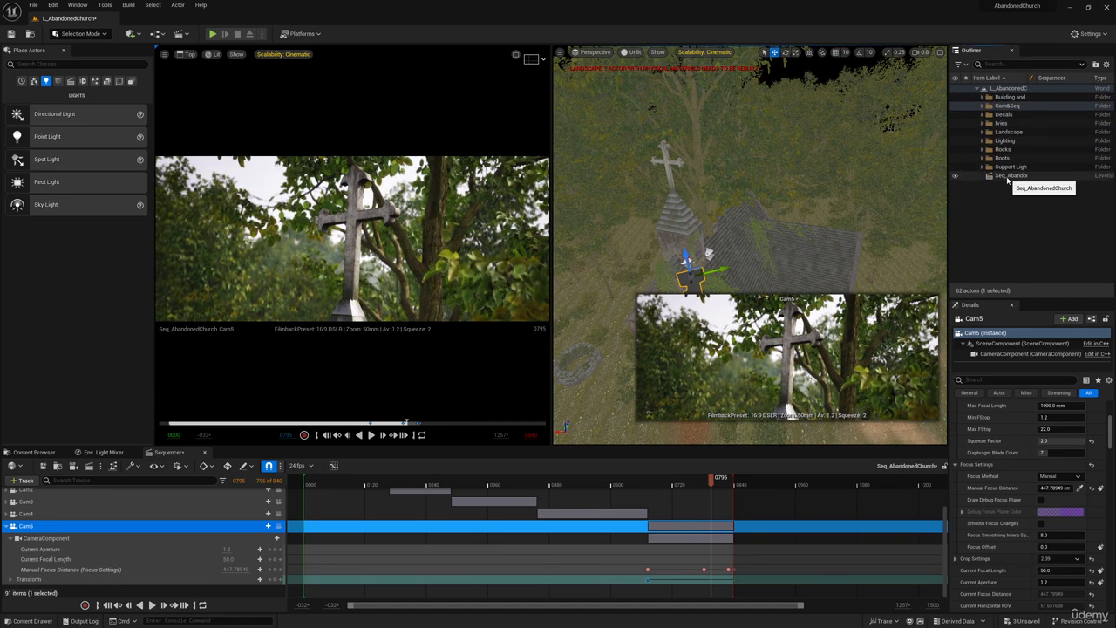
drag(1008, 179, 1012, 107)
click(983, 106)
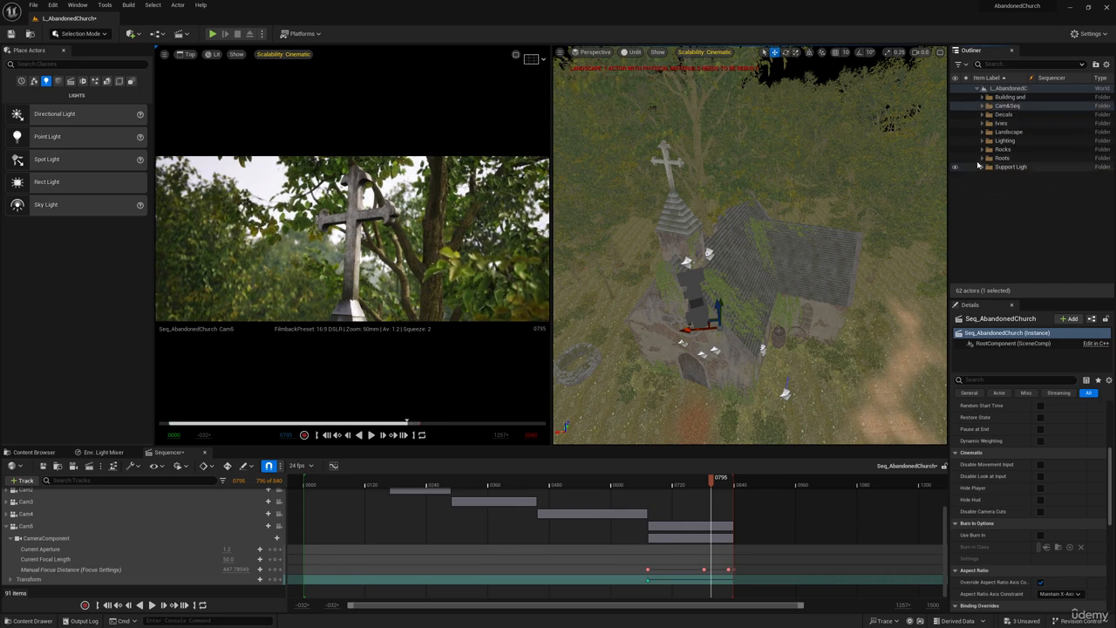
Expand the Lighting folder in the Outliner and move the Support Lights folder into it.
click(982, 140)
click(1004, 140)
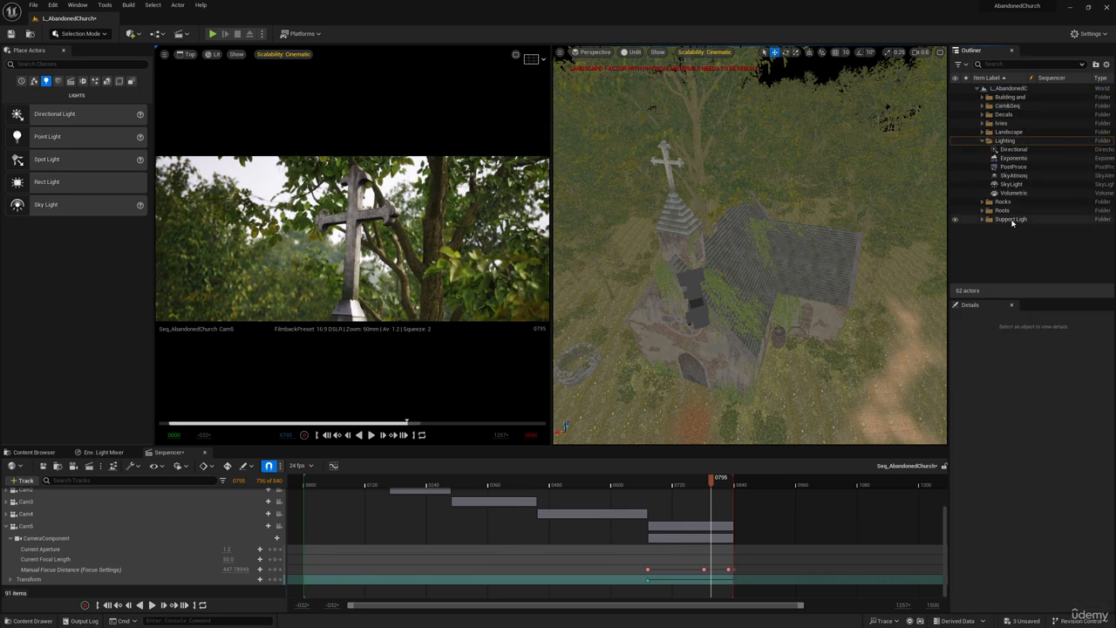
drag(1011, 222, 1010, 140)
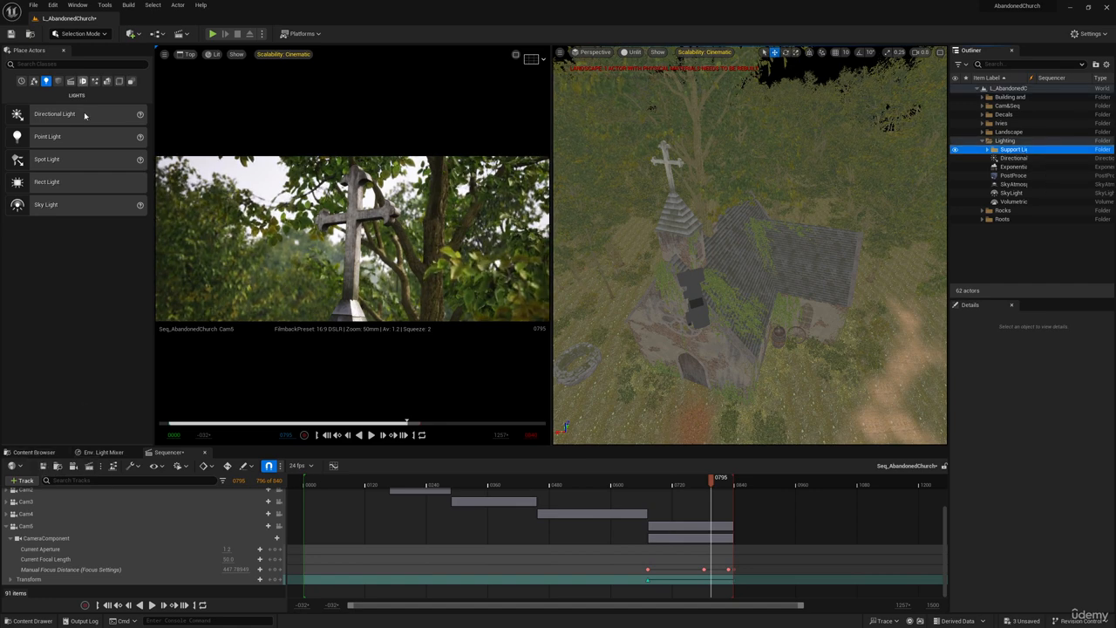
Place a spot light from the light actors in the scene beside the base of the church's cross.
right_drag(691, 168, 680, 182)
key(e)
key(w)
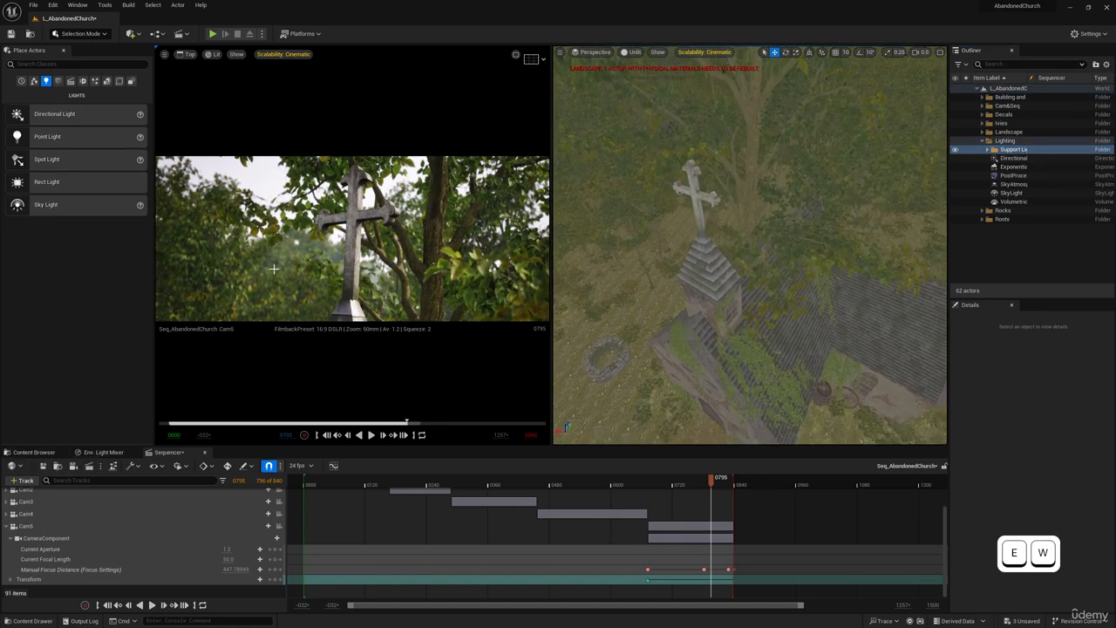
drag(63, 162, 723, 259)
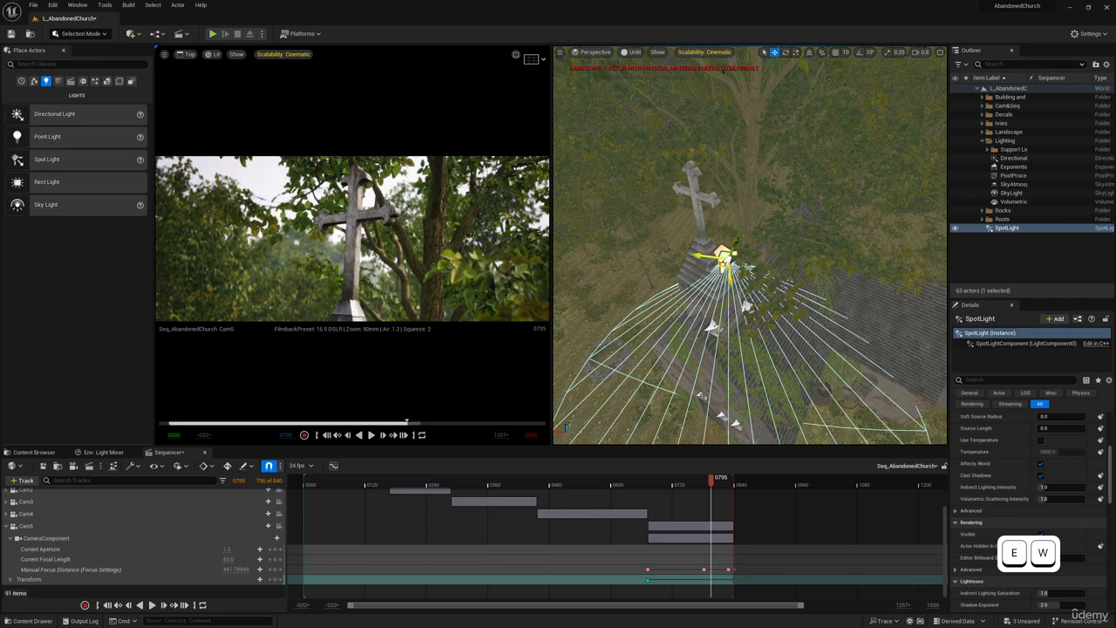
Switch the transform gizmo to world space, raise the spot light above the roof beside the cross and aim it at the cross.
click(809, 53)
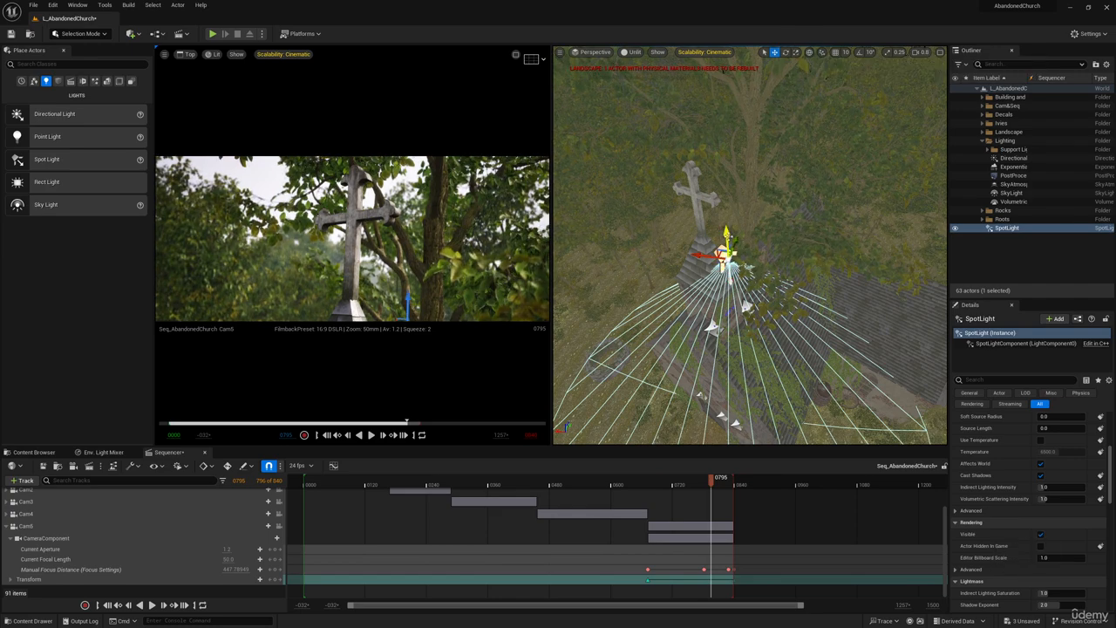
drag(728, 241, 714, 81)
key(e)
drag(690, 152, 668, 177)
key(w)
drag(731, 141, 809, 119)
key(q)
right_drag(814, 128, 816, 153)
key(e)
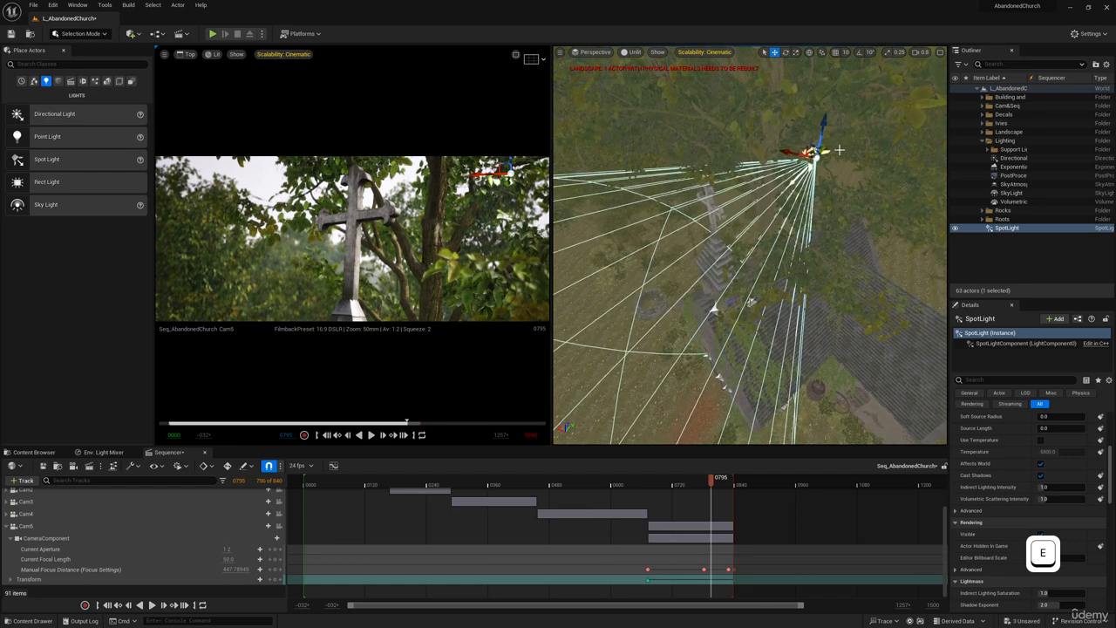
drag(823, 153, 799, 189)
key(w)
Raise the SpotLight's intensity to about 17.97 cd and nudge the light slightly beside the cross.
scroll(1000, 477, up, 5)
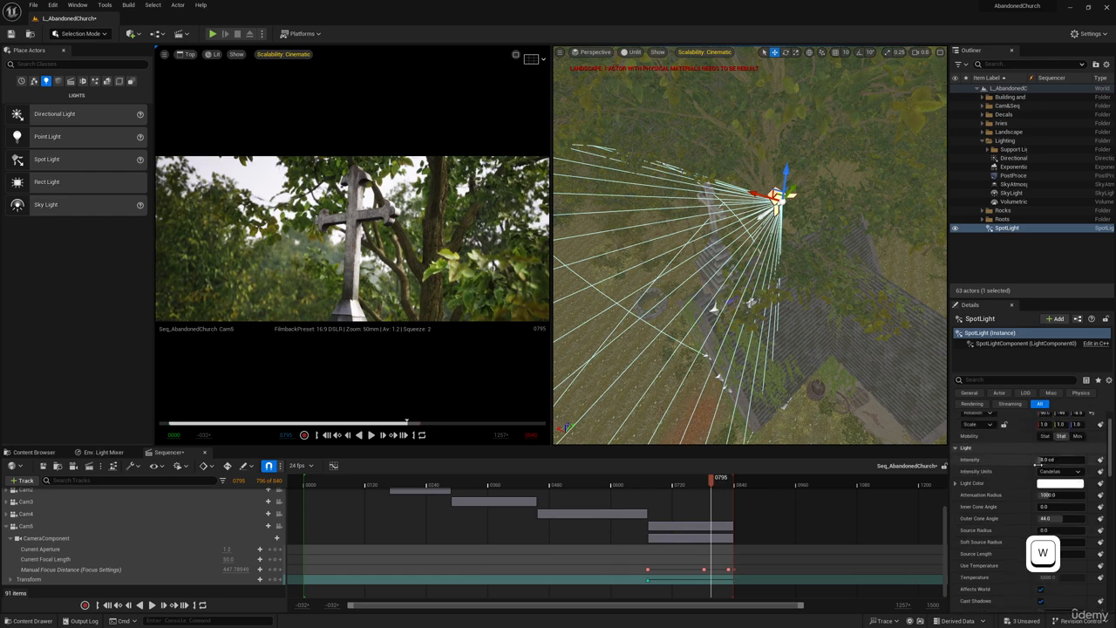
click(1061, 462)
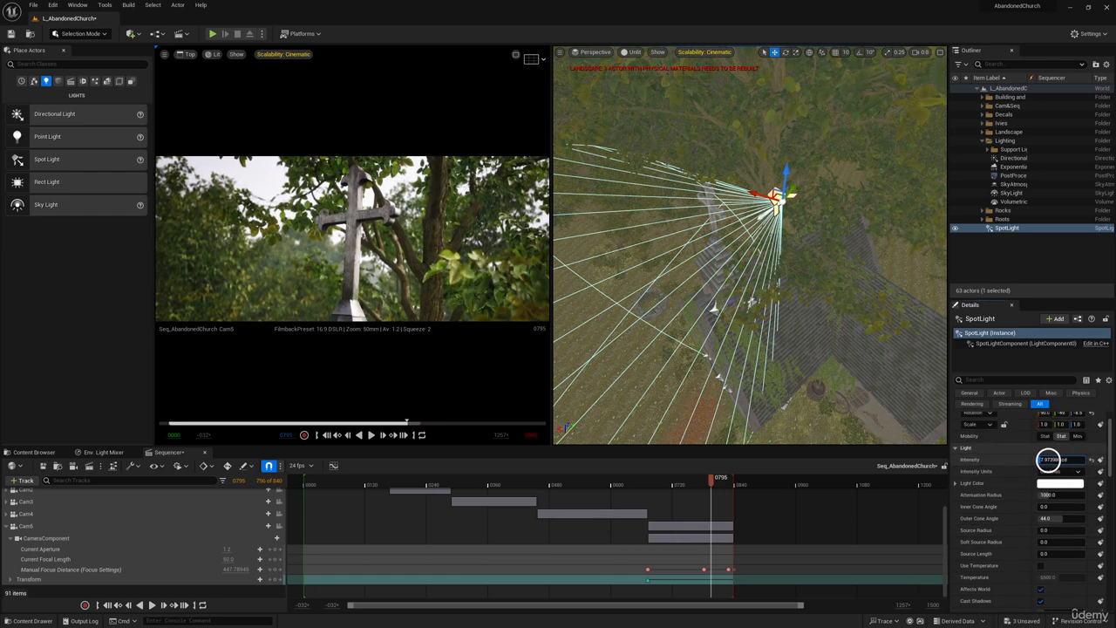
drag(792, 190, 794, 187)
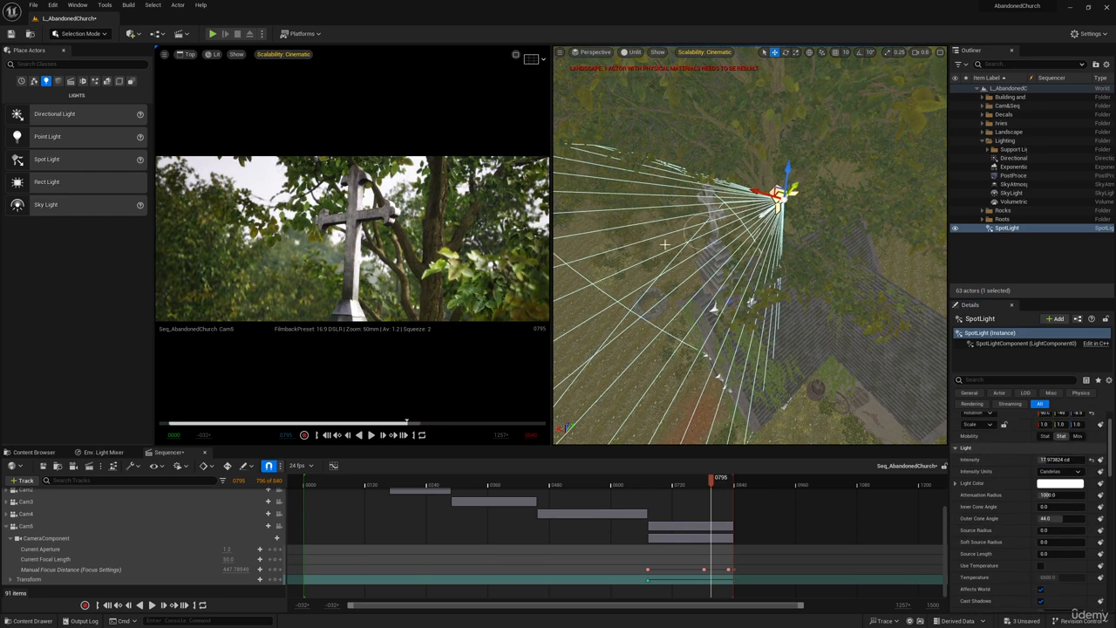
Give the SpotLight a warm cream light color, hex sRGB FFF2D7FF.
click(1060, 483)
mouse_move(912, 455)
mouse_down()
mouse_move(938, 470)
mouse_move(924, 465)
mouse_up()
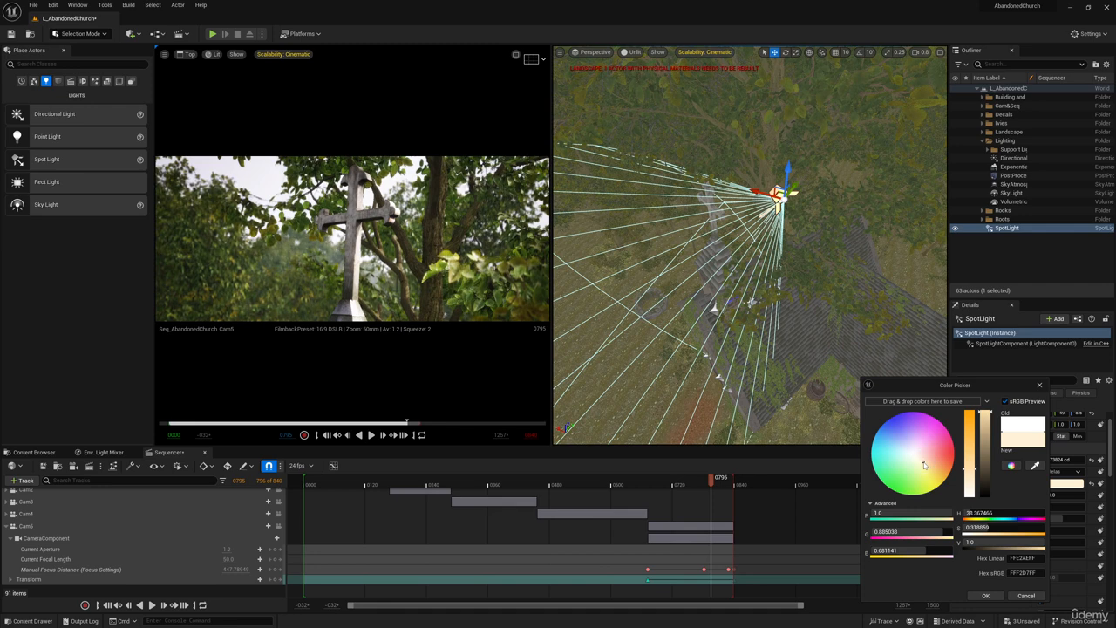
click(984, 596)
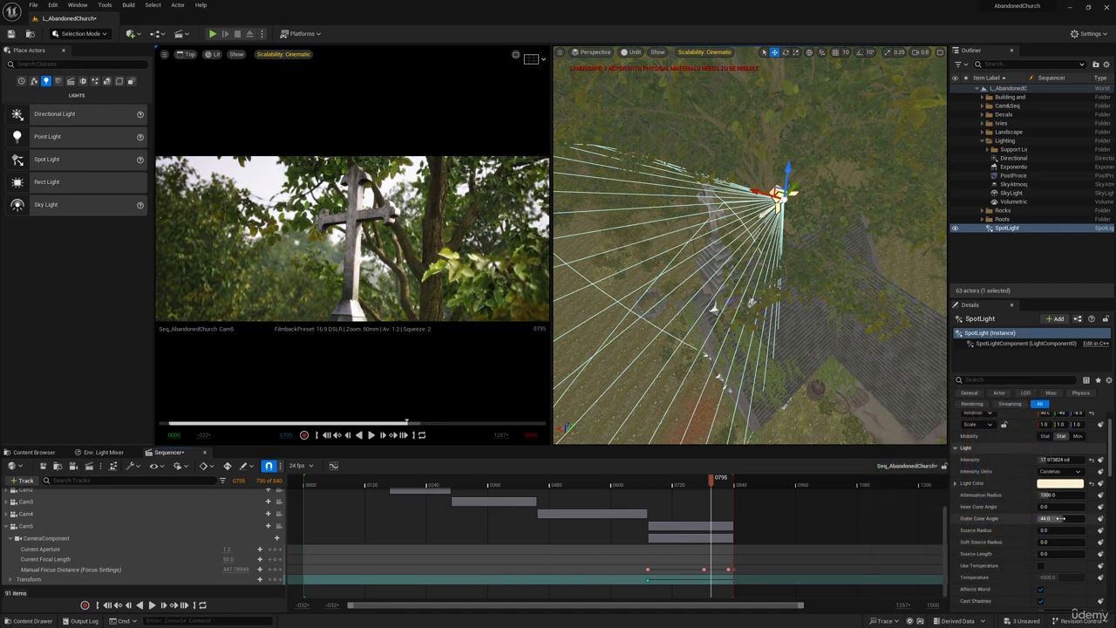
Reduce the SpotLight's attenuation radius to about 319.76 so its cone covers only the area around the cross.
drag(1043, 496, 1052, 495)
key(a)
right_drag(766, 262, 747, 302)
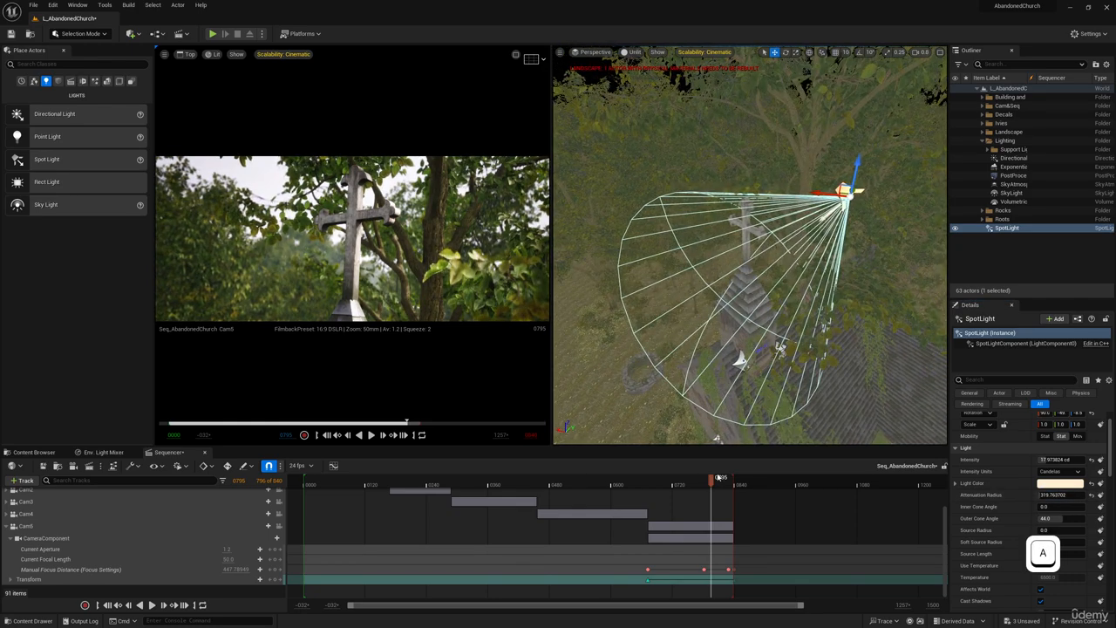
Play from frame 0628 into the Cam5 shot, then at frame 0473 toggle the SpotLight's visibility to check its effect on Cam4.
drag(715, 481, 626, 480)
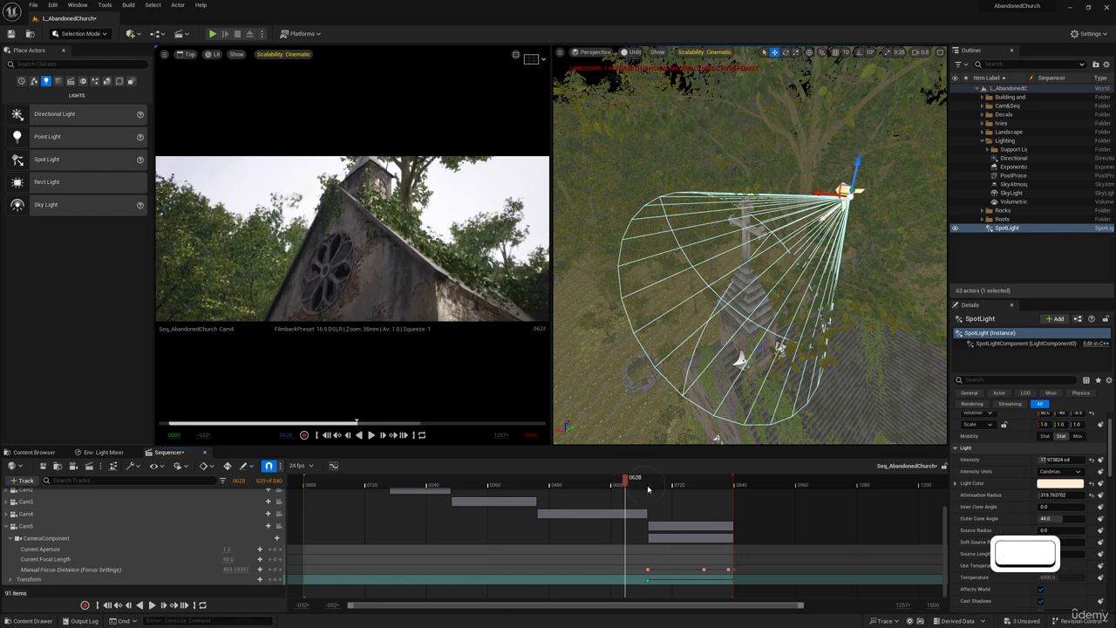
key(space)
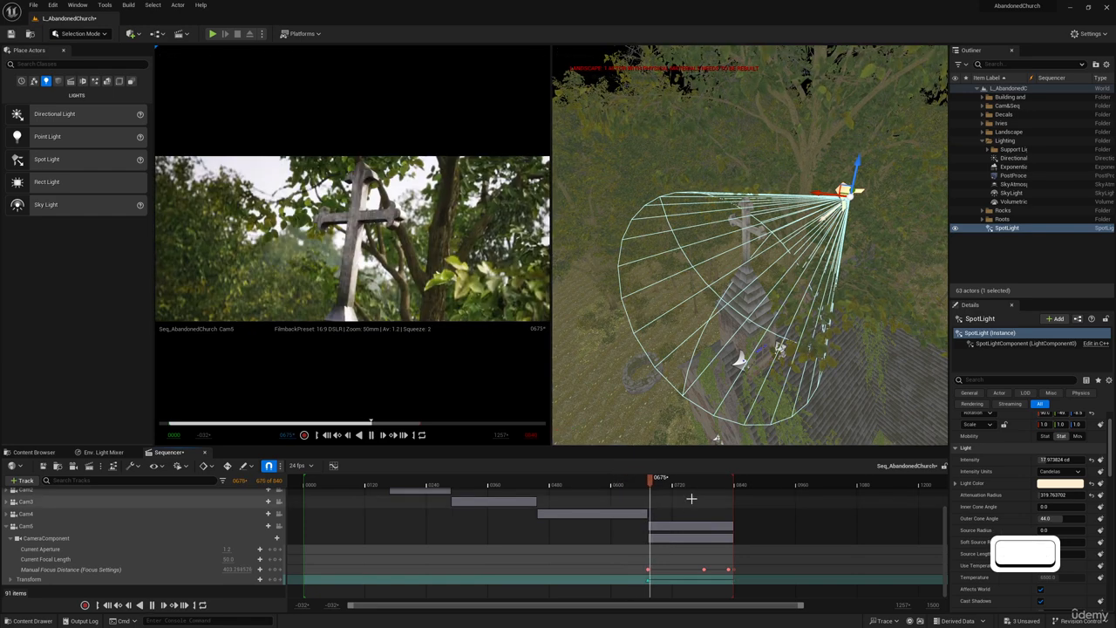
drag(668, 481, 547, 482)
click(956, 228)
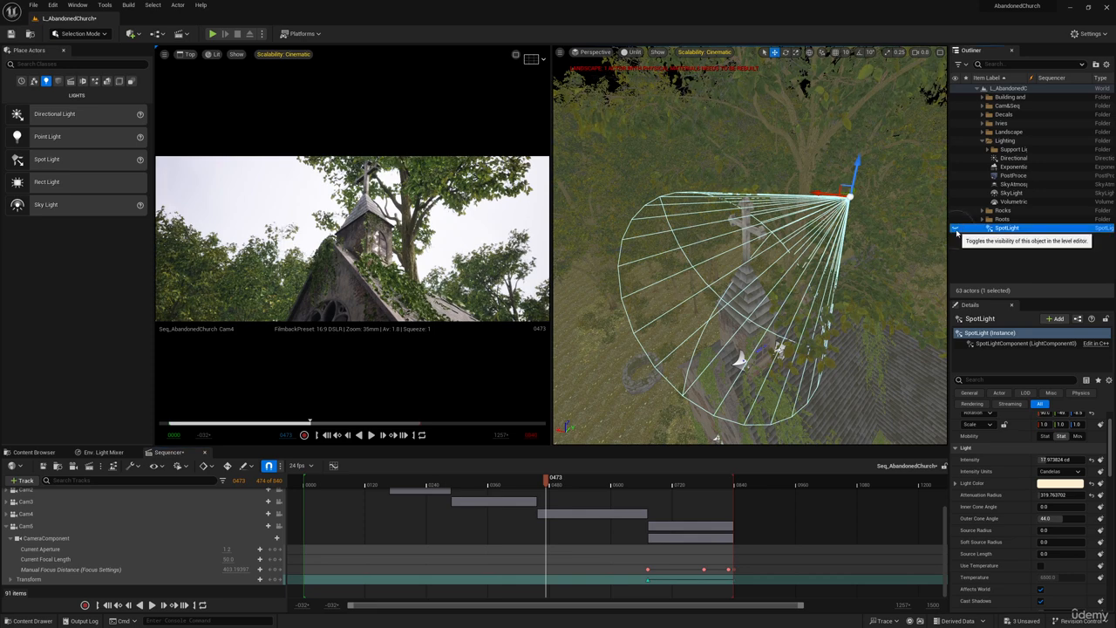
click(956, 229)
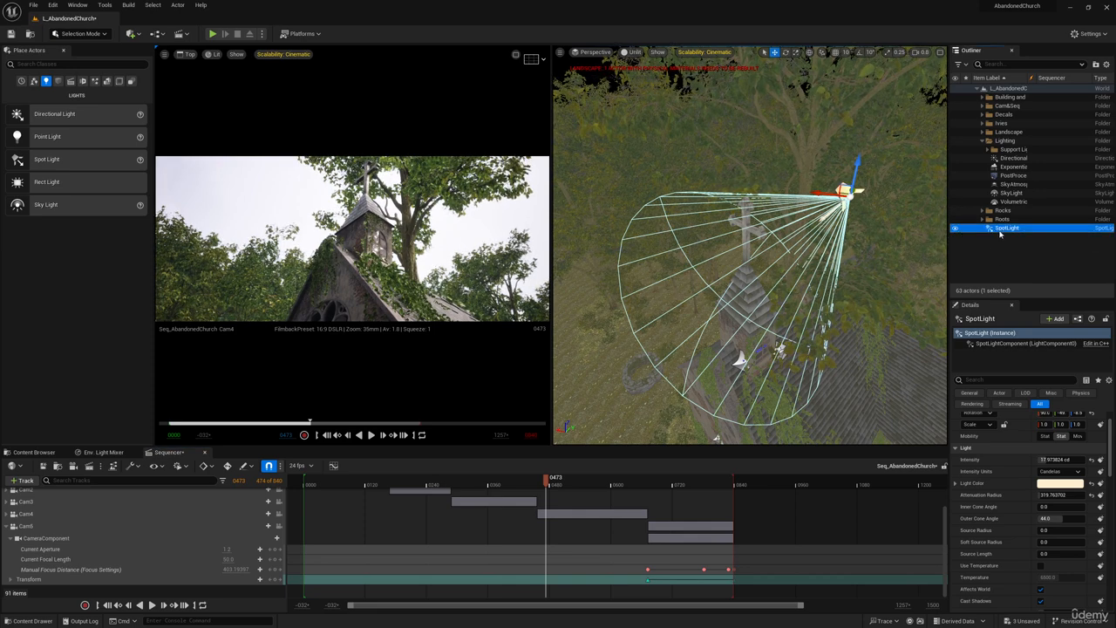
Collapse the camera tracks in the sequence and add the SpotLight actor as a new track.
click(8, 526)
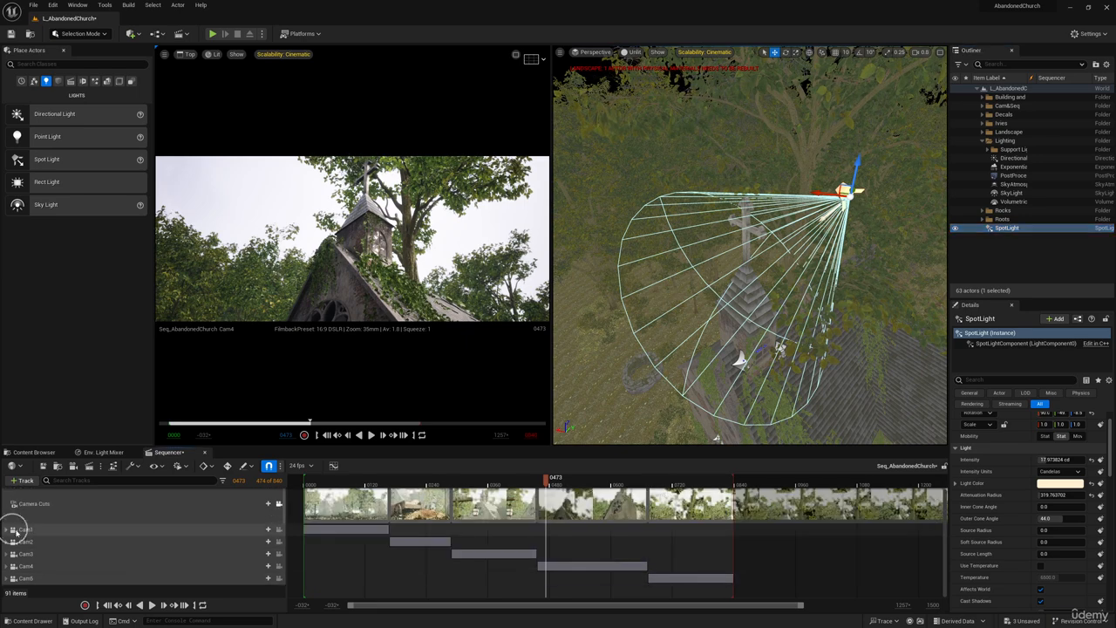
drag(1009, 228, 943, 340)
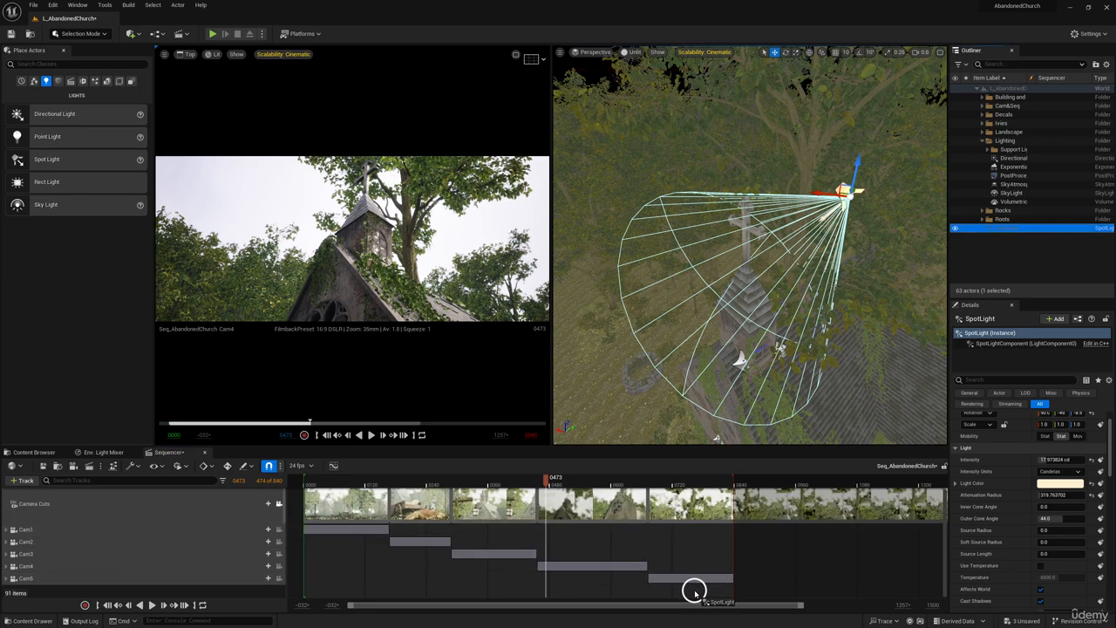
drag(694, 593, 688, 586)
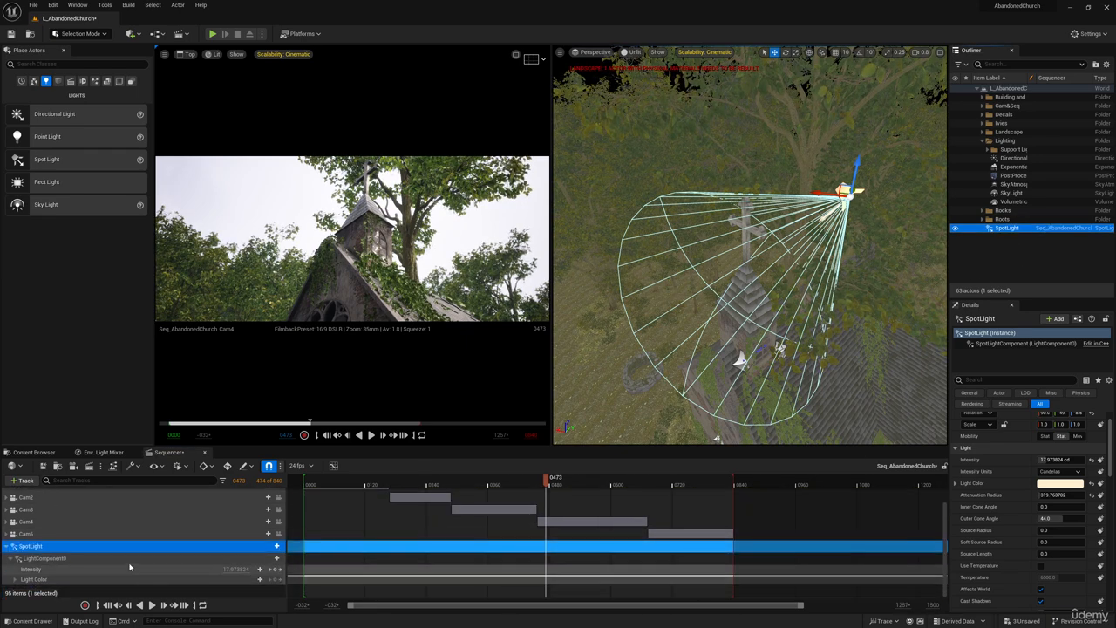
Convert the SpotLight track to a spawnable and select the spawned SpotLight in the Outliner.
right_click(45, 548)
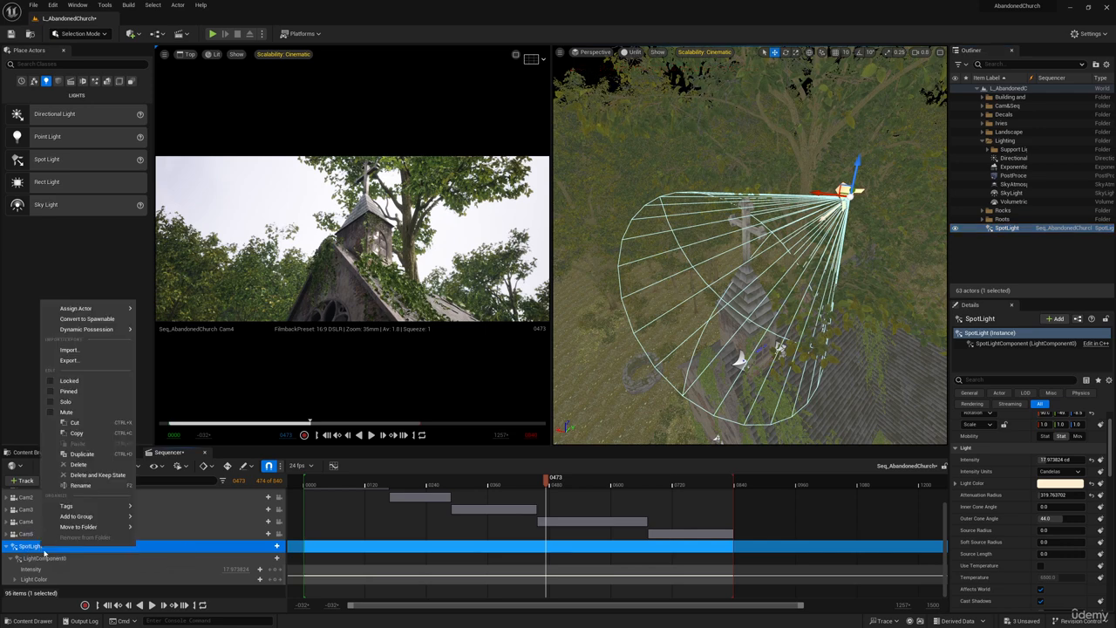
click(85, 319)
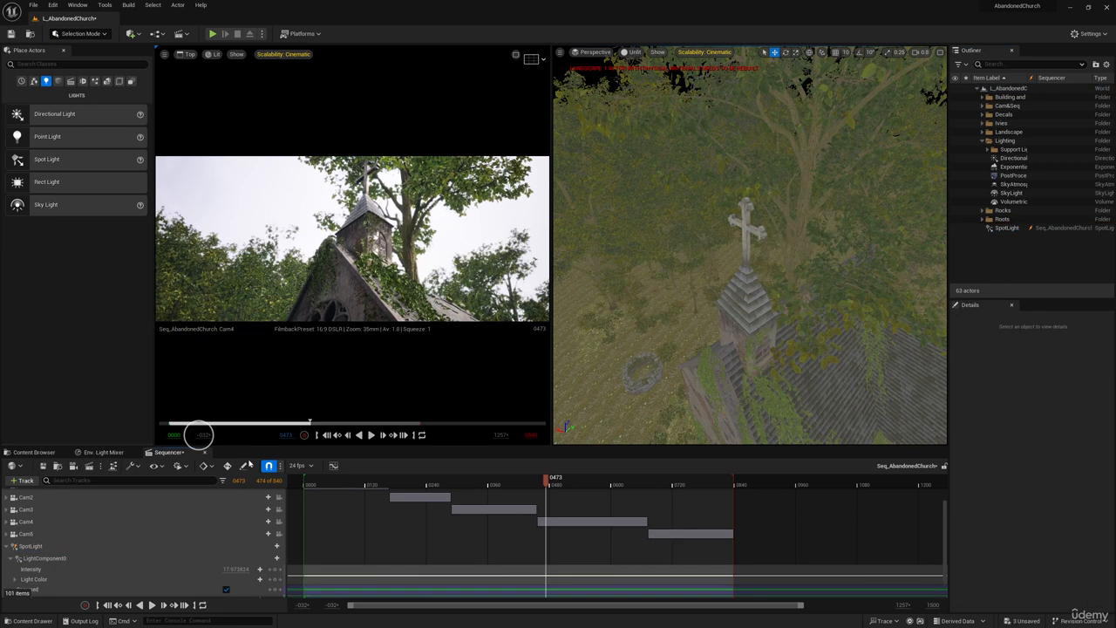
scroll(35, 540, down, 1)
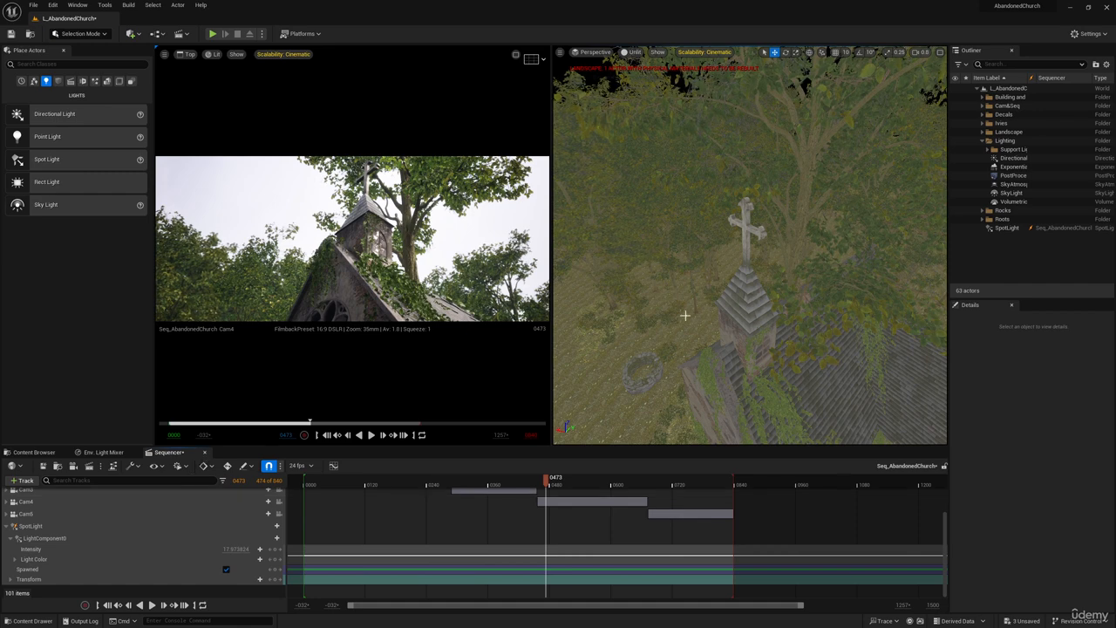
click(1017, 232)
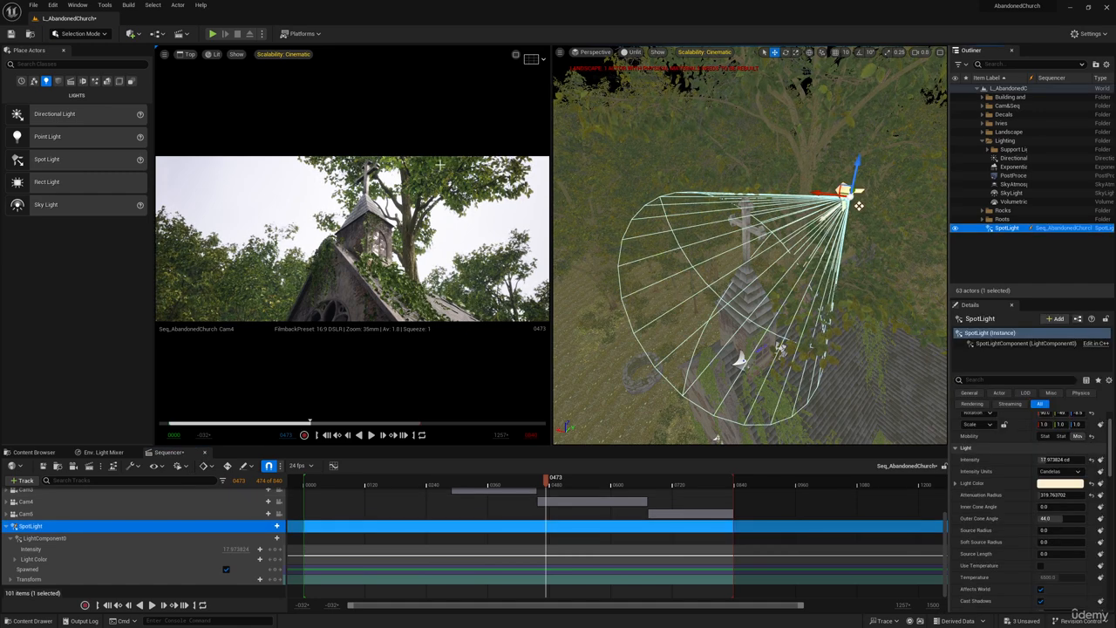
Save and close the level sequence, then reopen Seq_AbandonedChurch for editing.
click(43, 467)
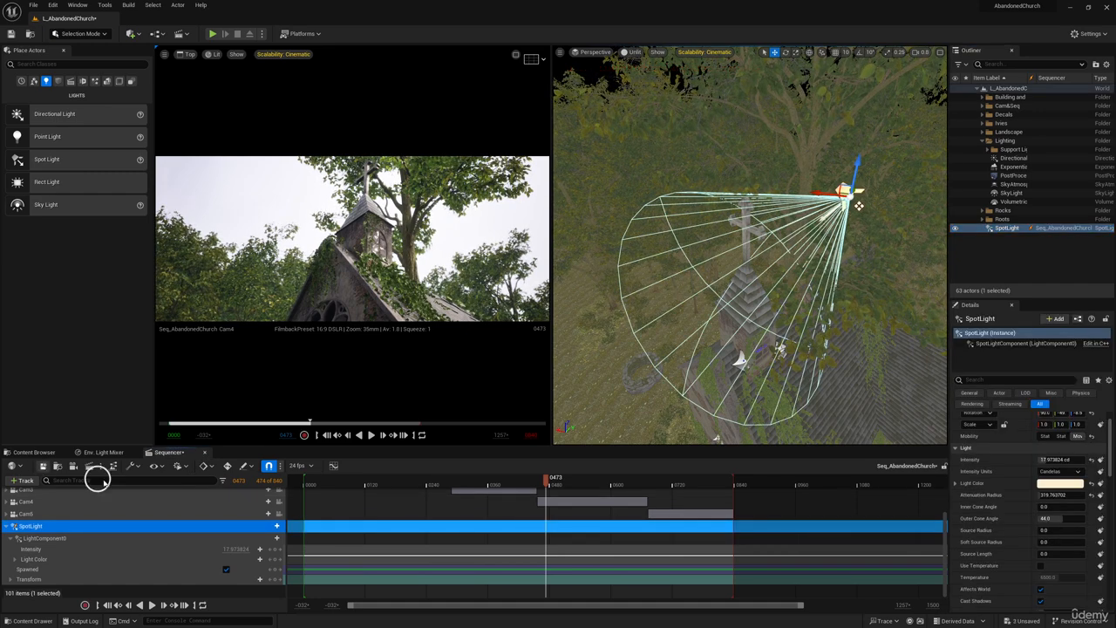
click(206, 454)
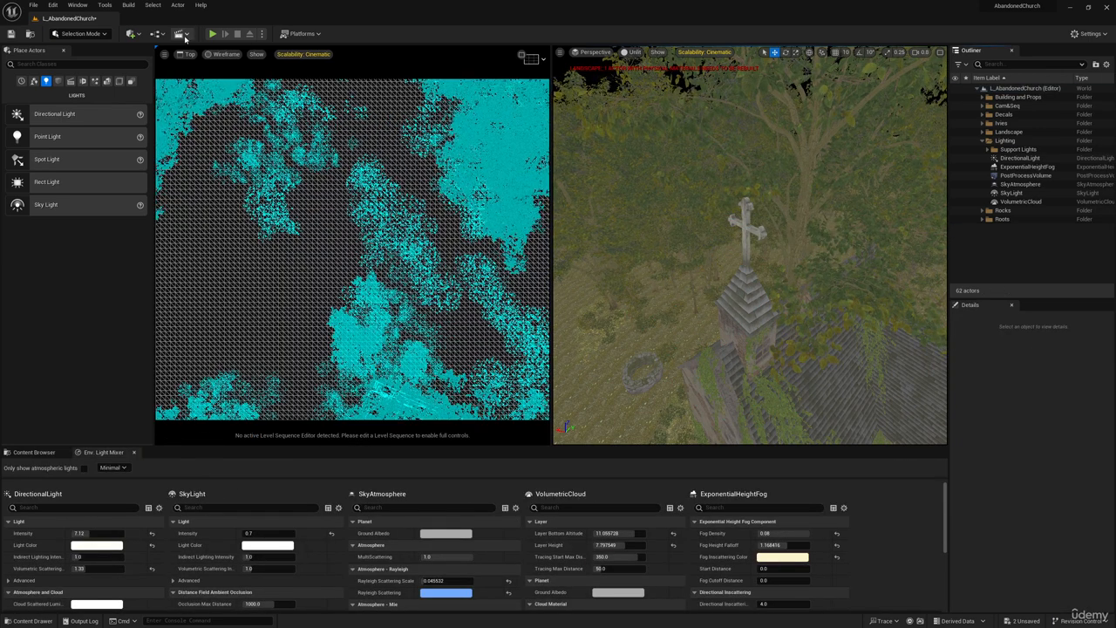
click(182, 34)
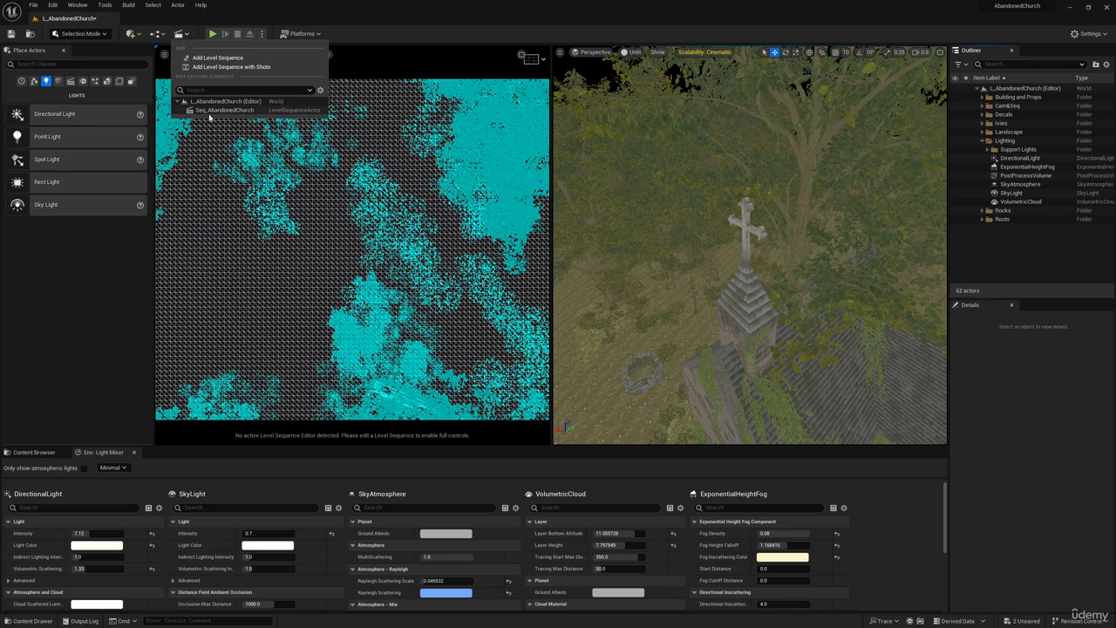
click(213, 110)
scroll(611, 528, down, 3)
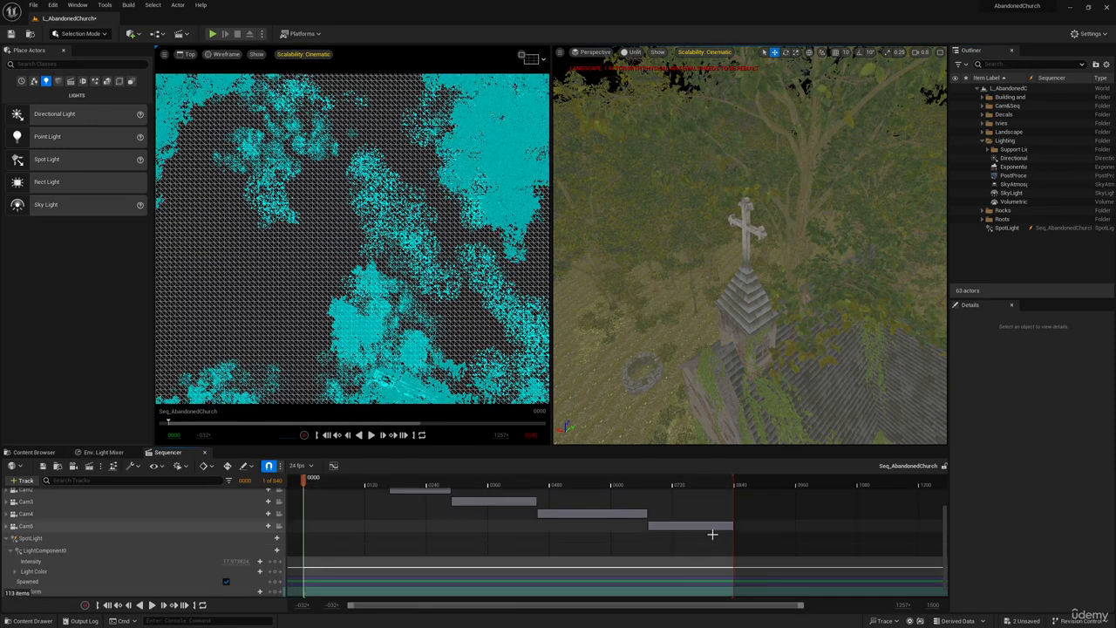
At frame 0768, select and collapse the SpotLight track and lock the cinematic viewport to the camera cuts.
click(697, 481)
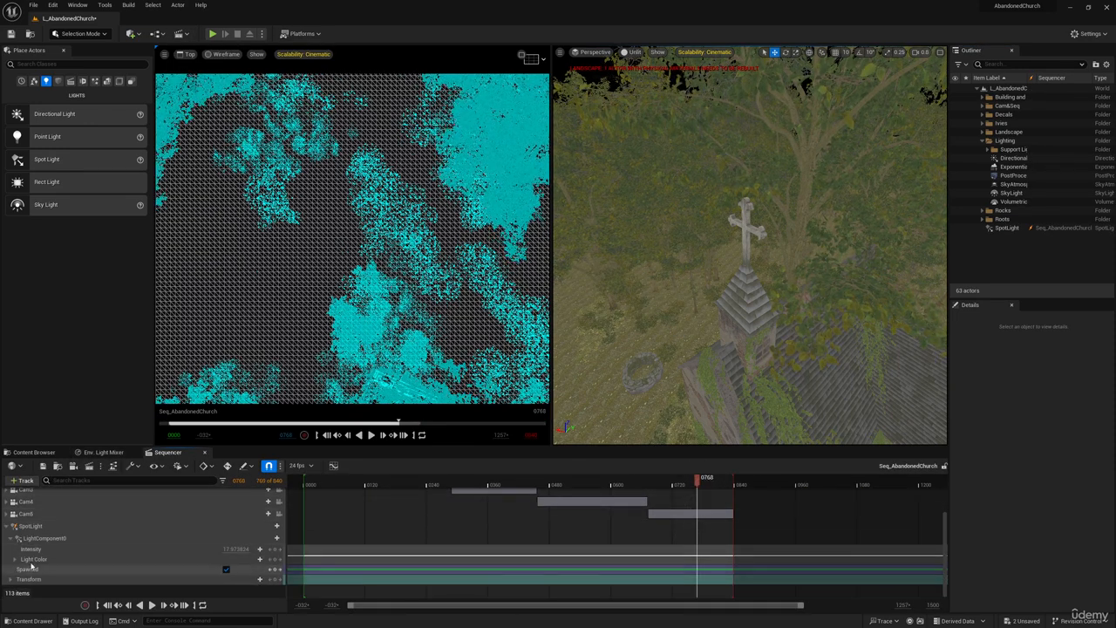
click(70, 527)
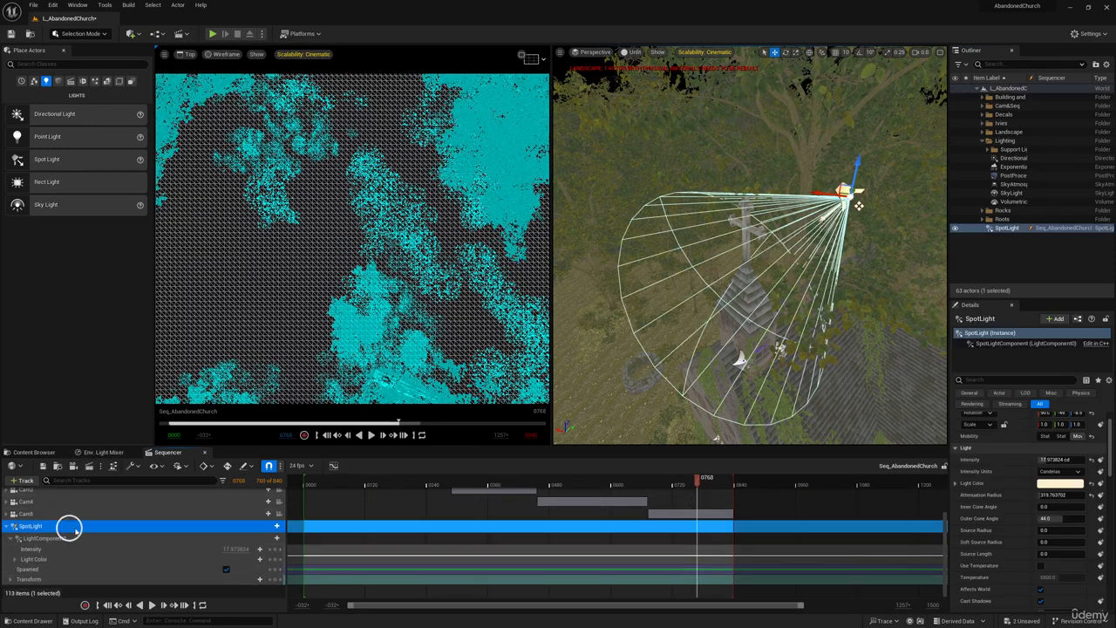
click(7, 527)
scroll(269, 518, up, 1)
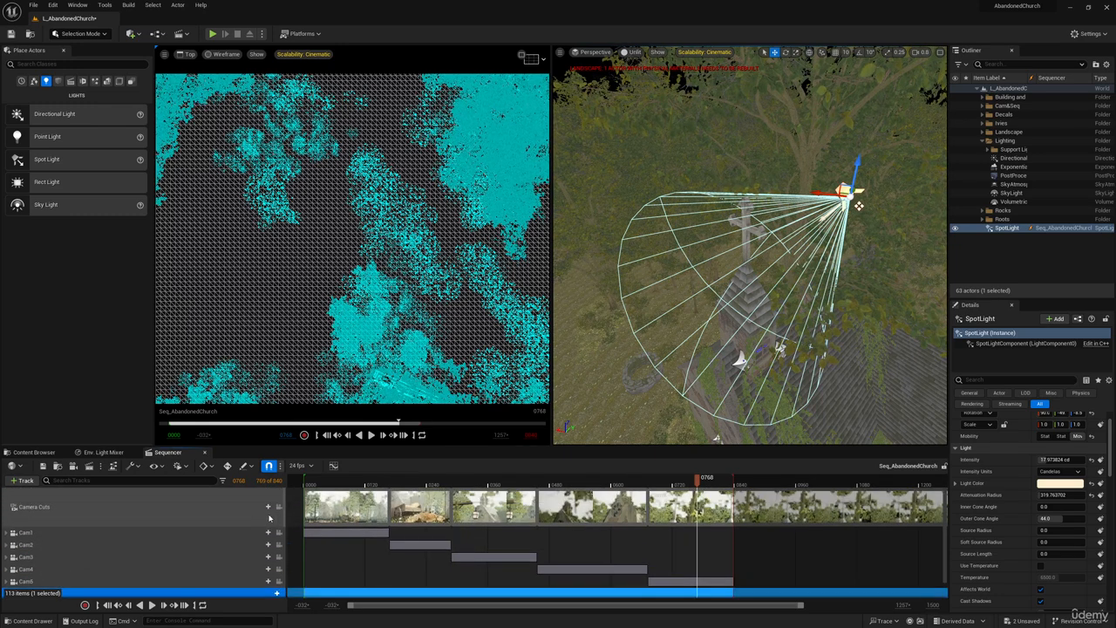
click(279, 508)
scroll(156, 549, down, 1)
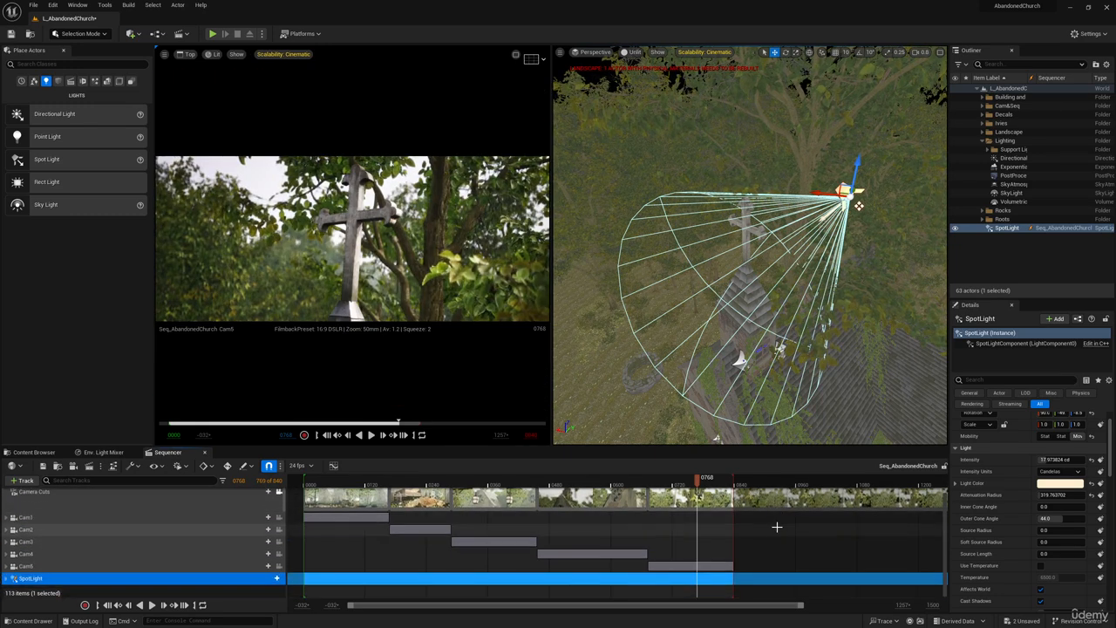
Go to frame 0680 near the start of the Cam5 shot and turn off Spawned on the SpotLight track.
key(a)
right_drag(825, 274, 825, 273)
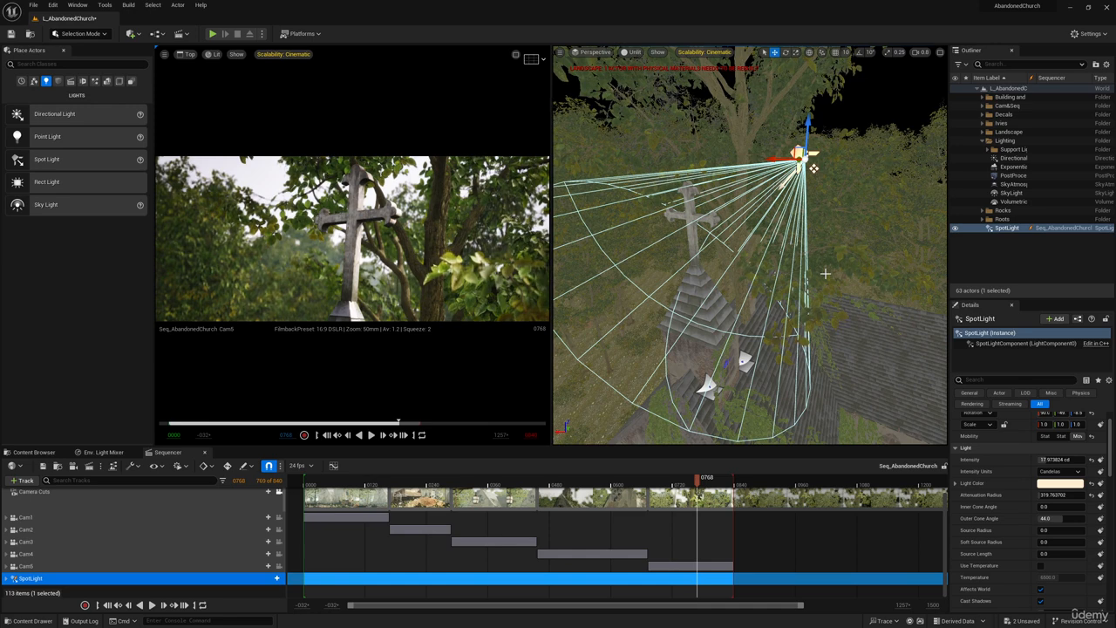
click(652, 479)
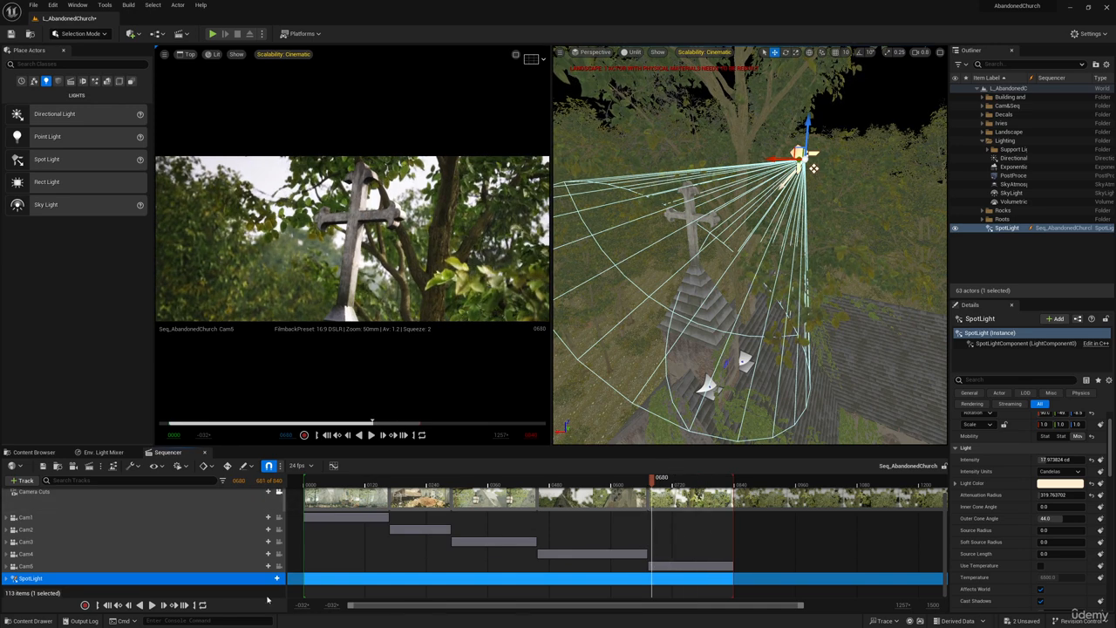
click(6, 579)
scroll(189, 536, down, 2)
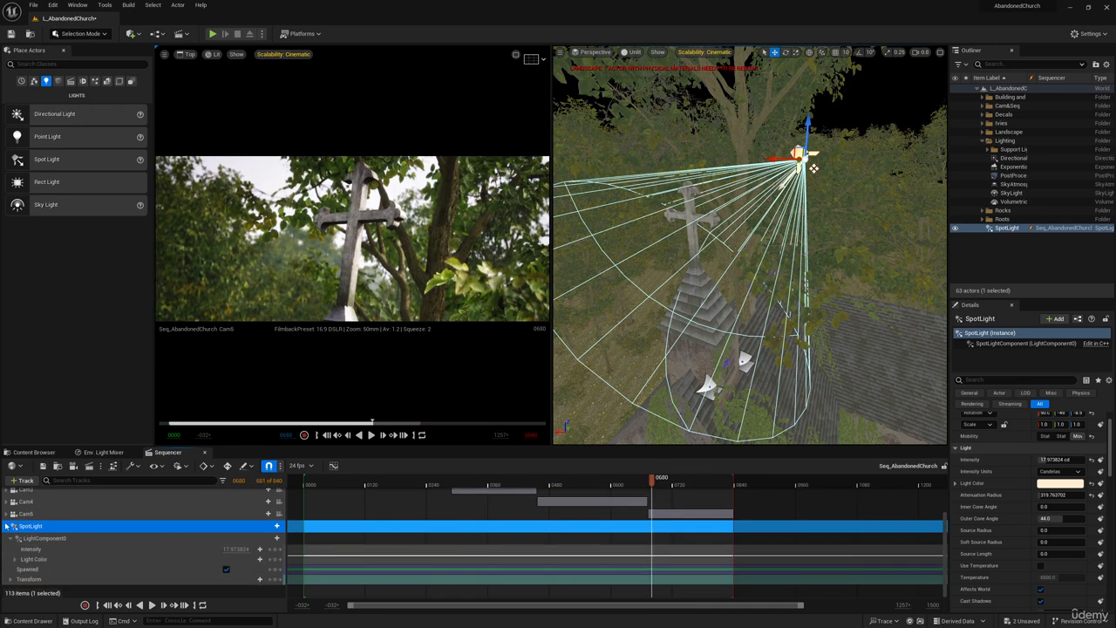
click(226, 571)
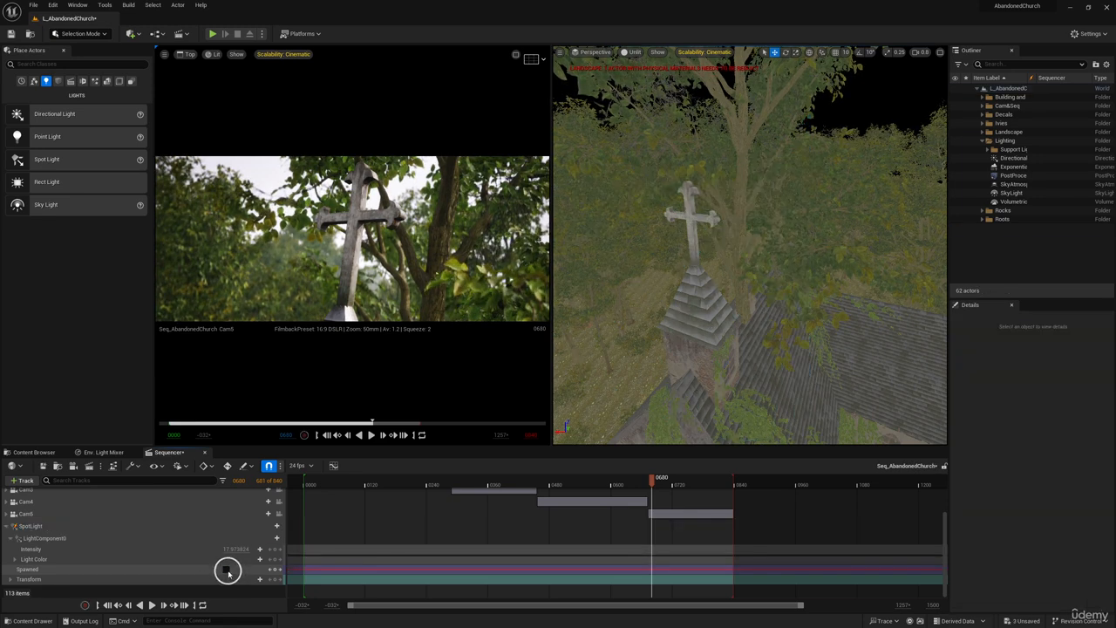
Restore Spawned on the SpotLight track and add a Spawned key at frame 0672, the start of the Cam5 shot.
scroll(229, 573, up, 3)
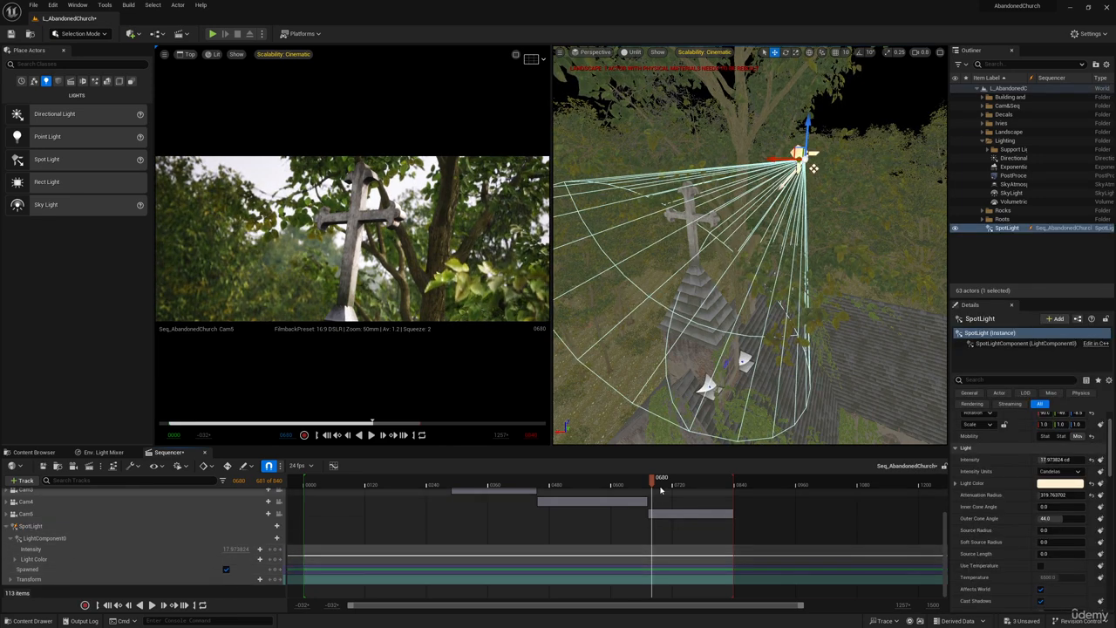
scroll(664, 555, down, 3)
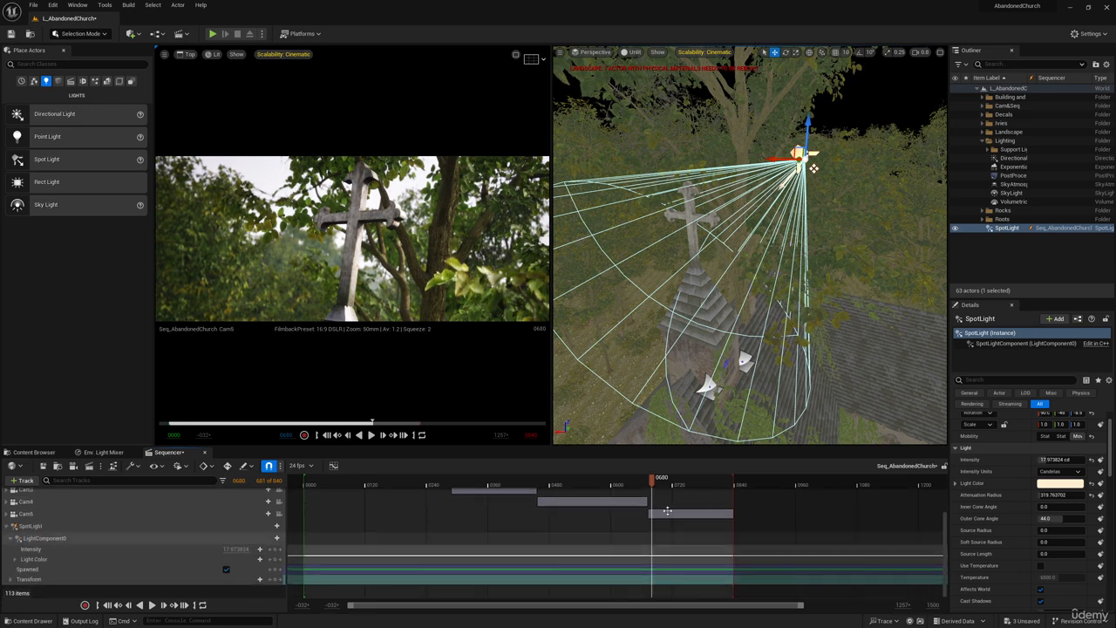
click(648, 479)
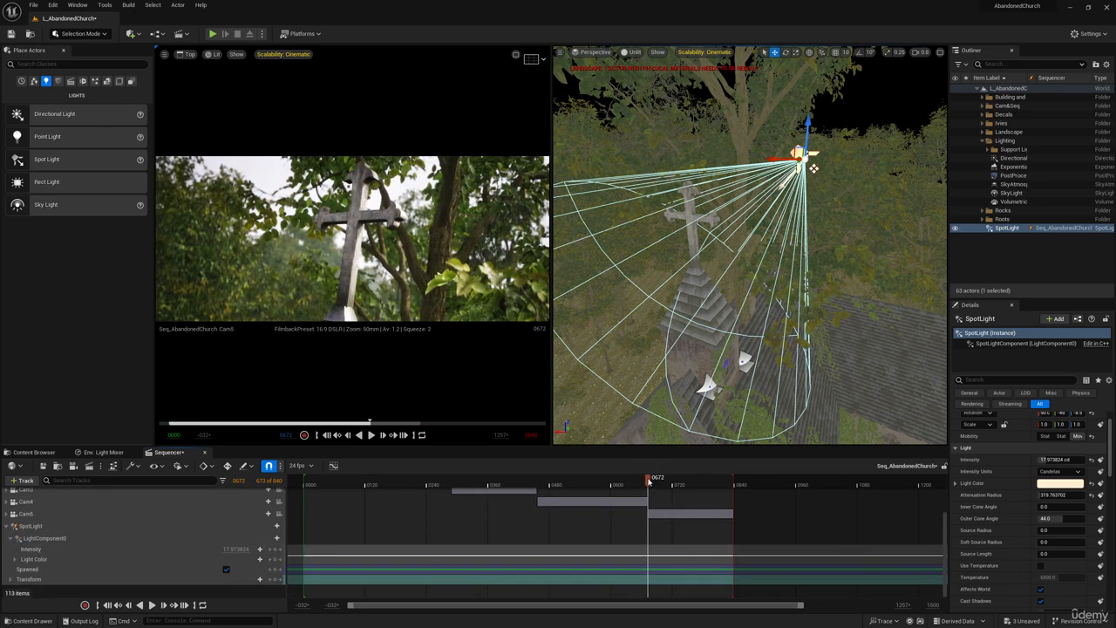
key(Left)
key(Left)
key(Right)
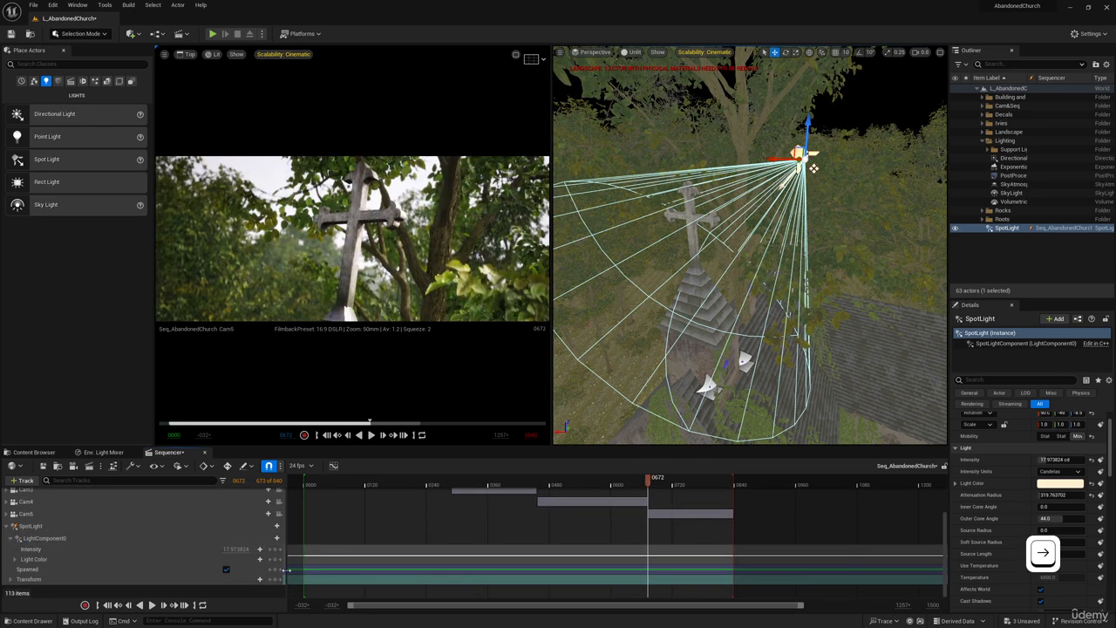
click(275, 570)
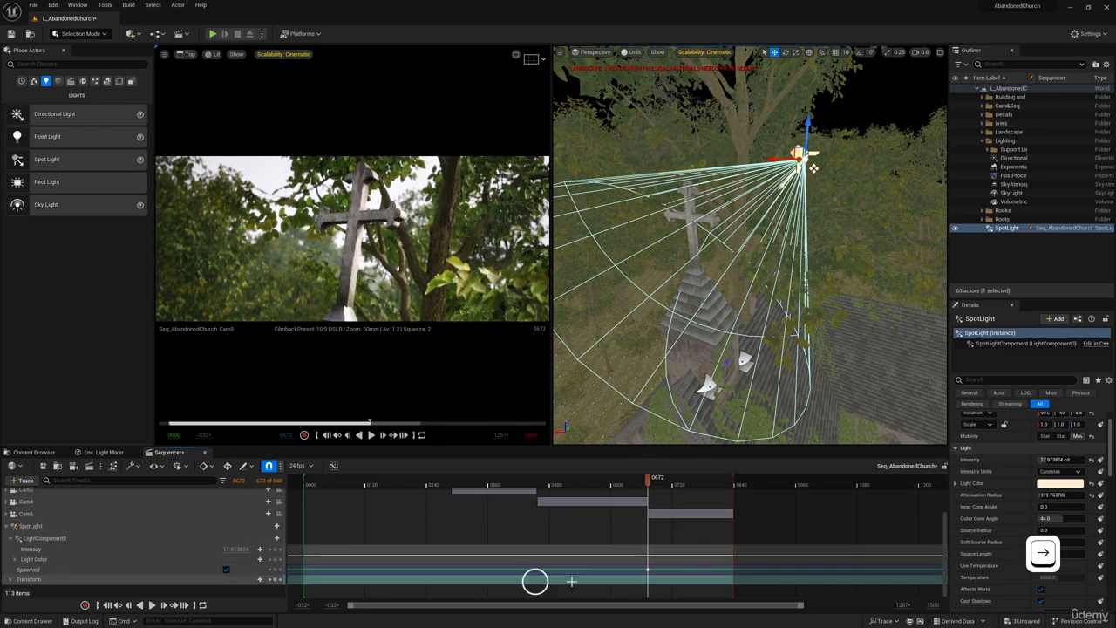
right_click(647, 569)
click(706, 568)
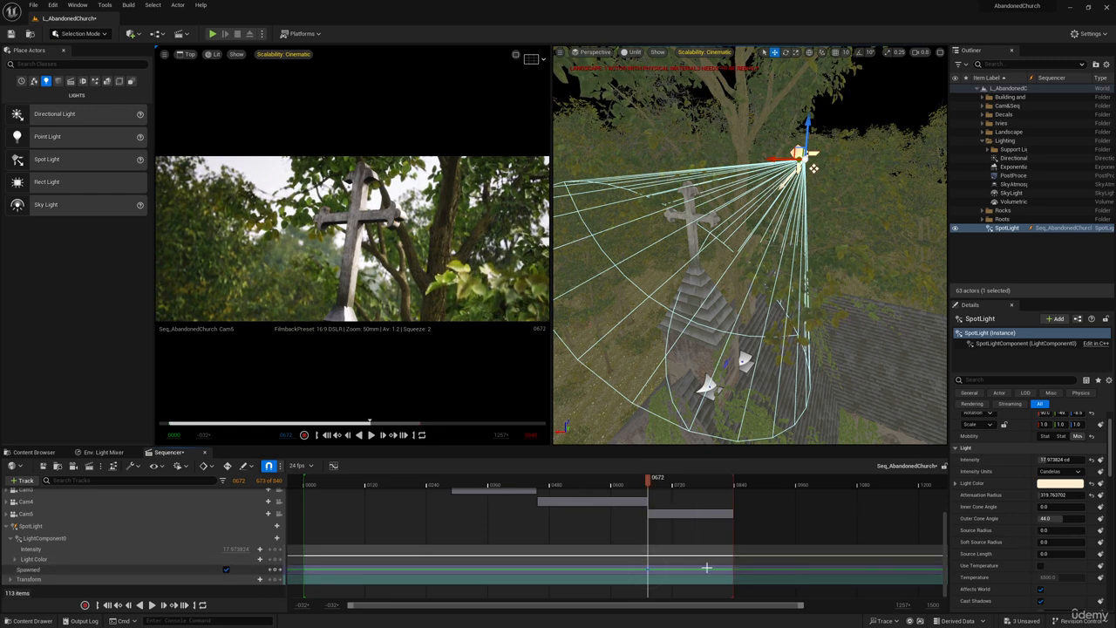
Turn off Spawned on the SpotLight track at frame 0671 and play into the Cam5 shot to check the light.
key(Left)
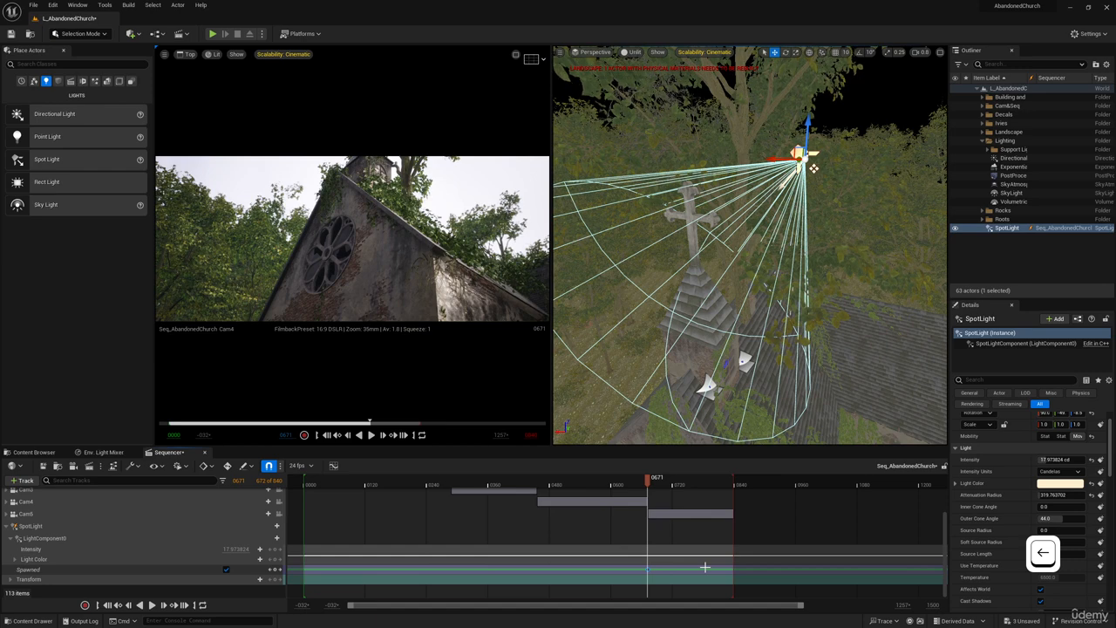
click(226, 570)
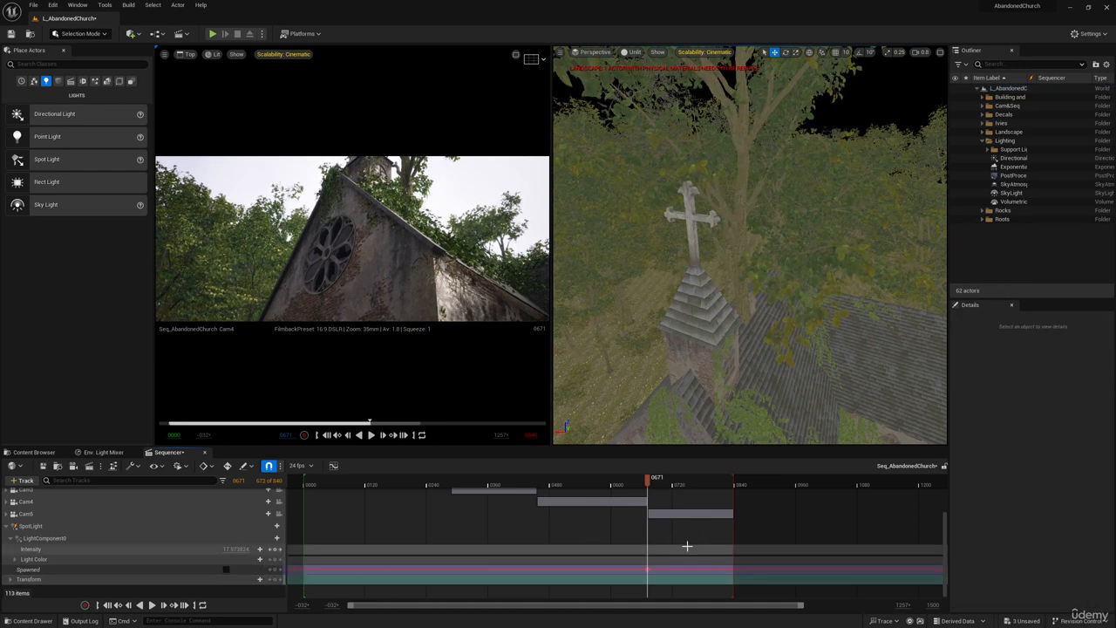
click(665, 513)
key(space)
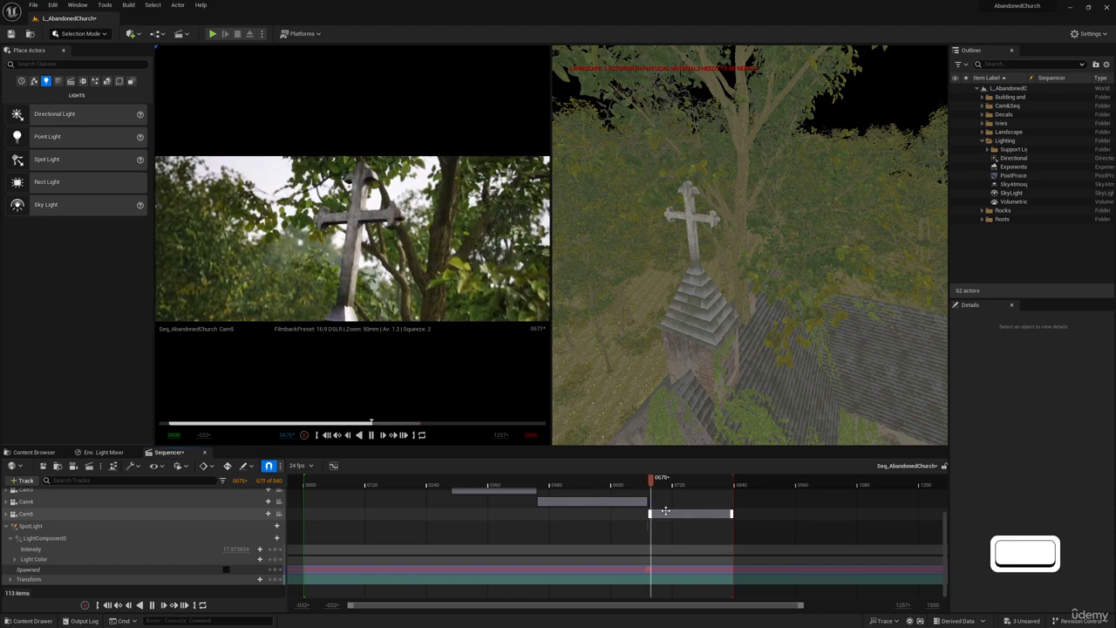
key(space)
Move the SpotLight's Spawned key from the start of Cam5 back to frame 0654, within the Cam4 shot.
click(647, 569)
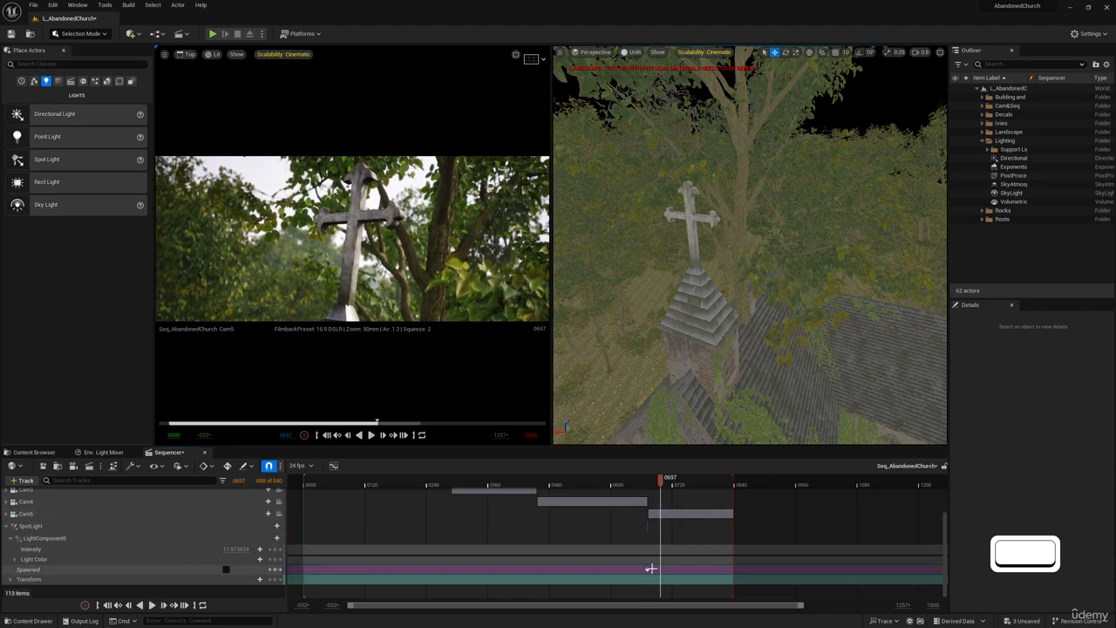
drag(660, 485, 646, 484)
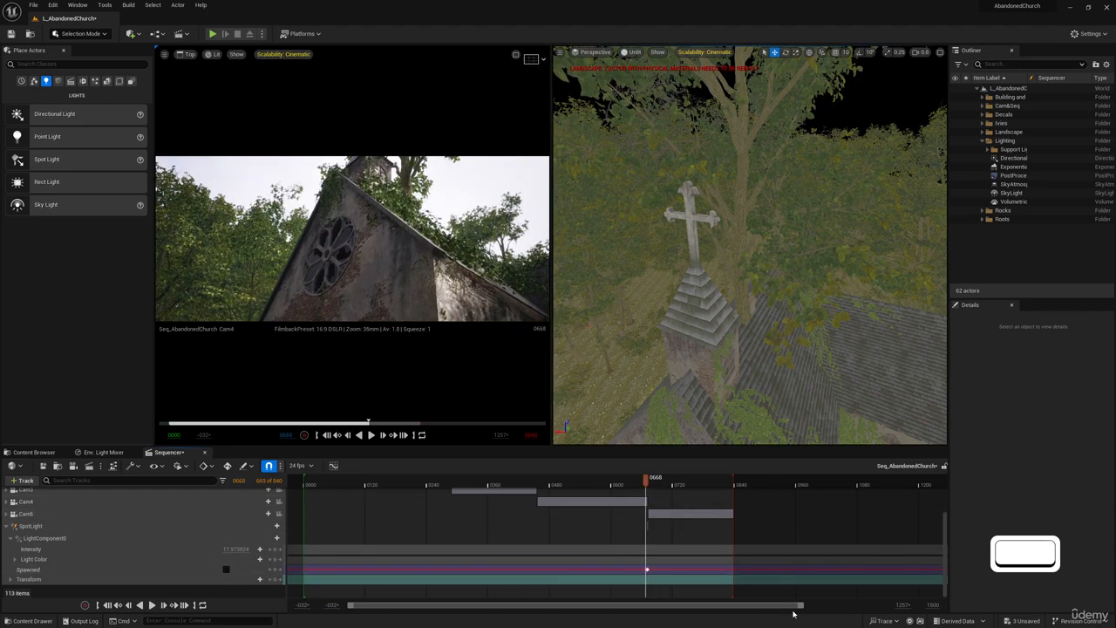
drag(790, 605, 671, 607)
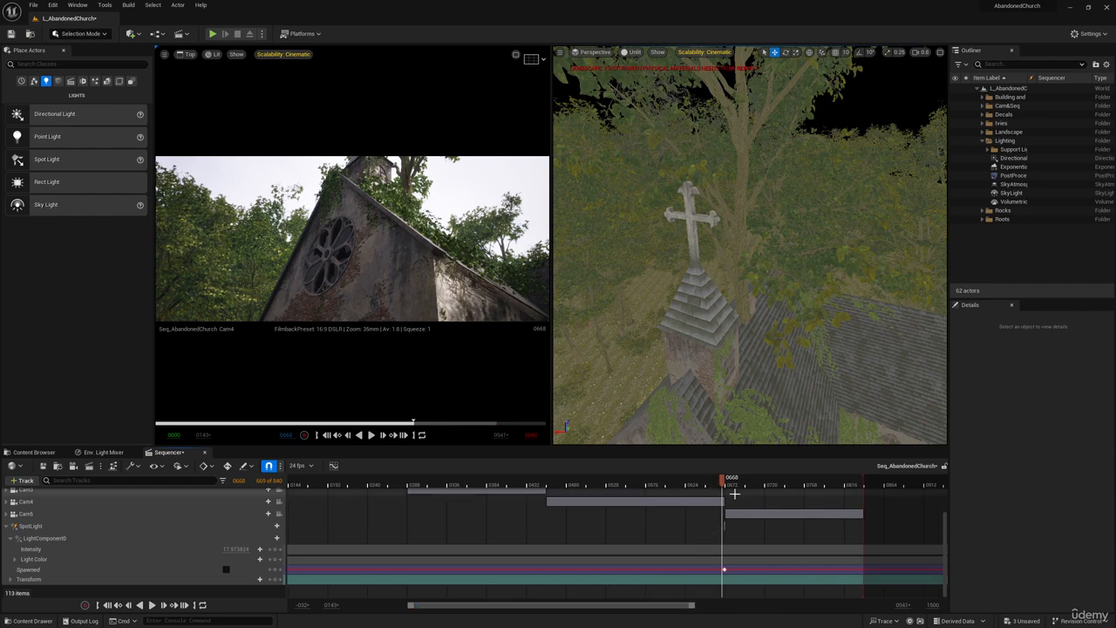
drag(722, 481, 723, 481)
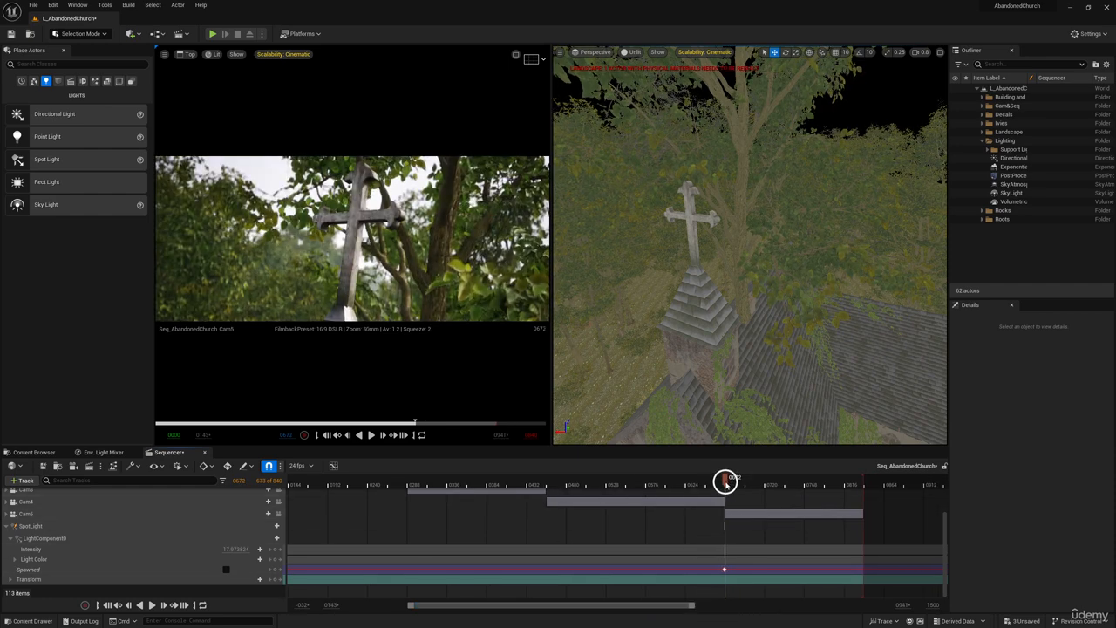
key(Left)
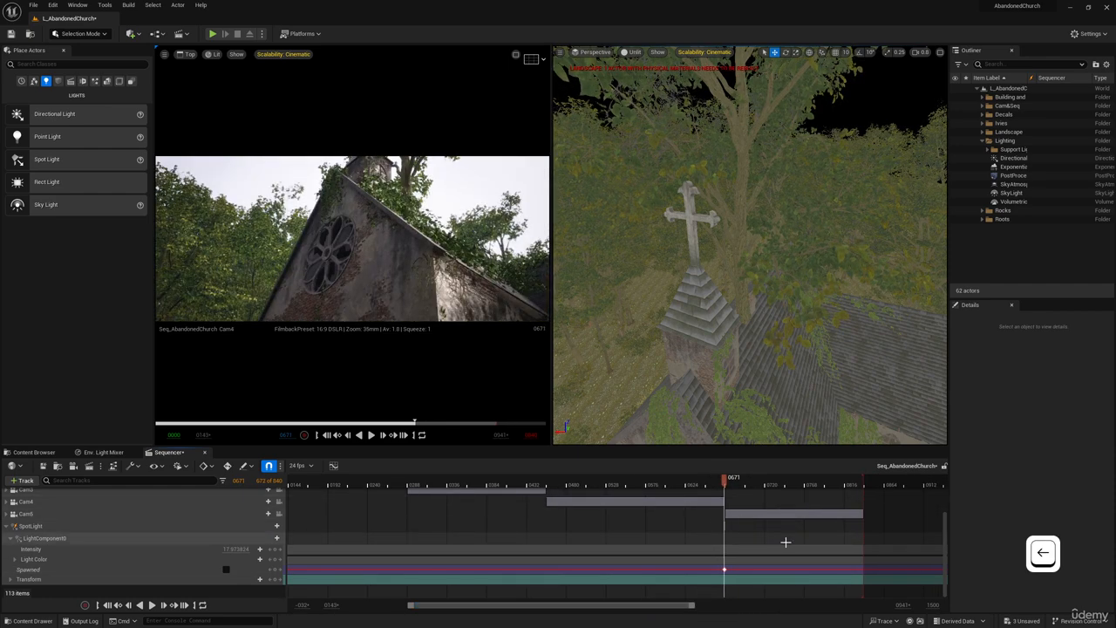
drag(724, 569, 710, 570)
click(717, 570)
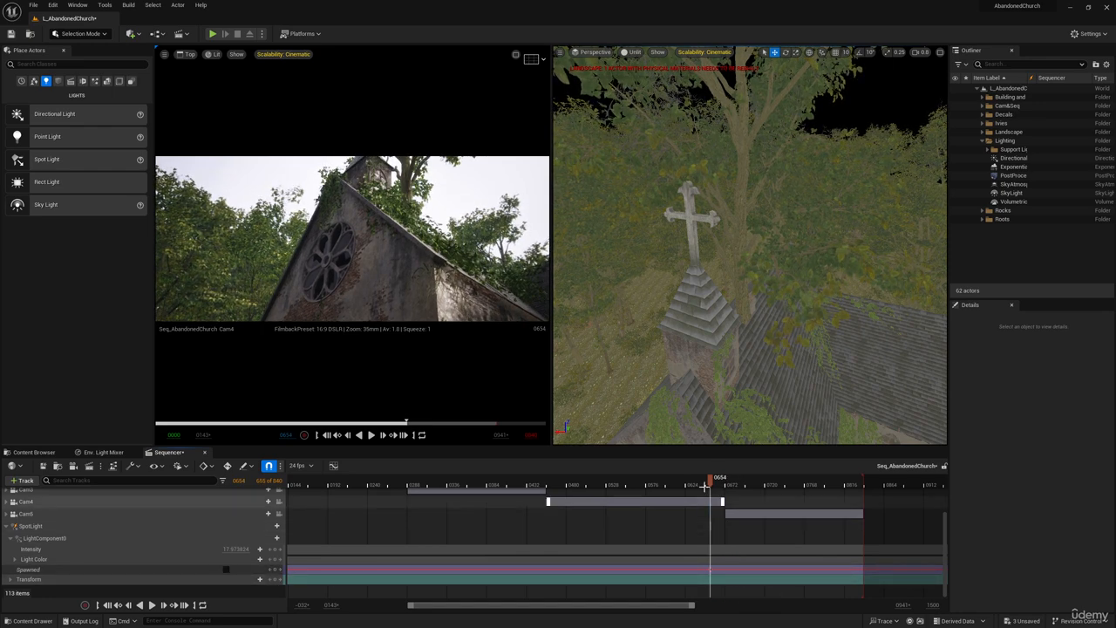
Go to frame 0672 at the start of Cam5 and turn on Spawned on the SpotLight track.
drag(711, 481, 725, 487)
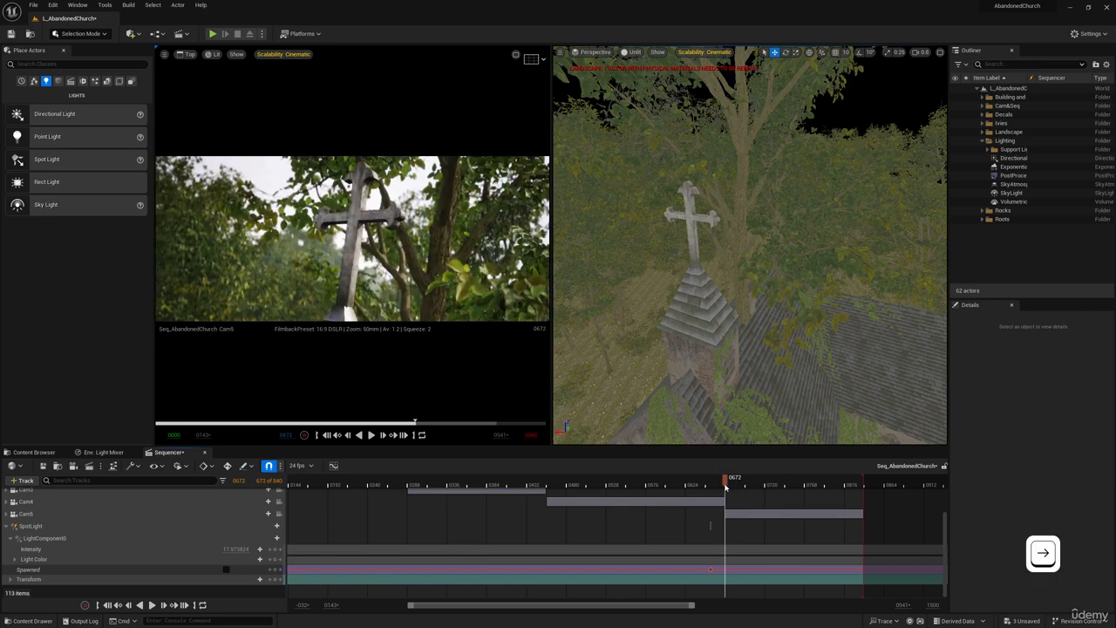
click(224, 572)
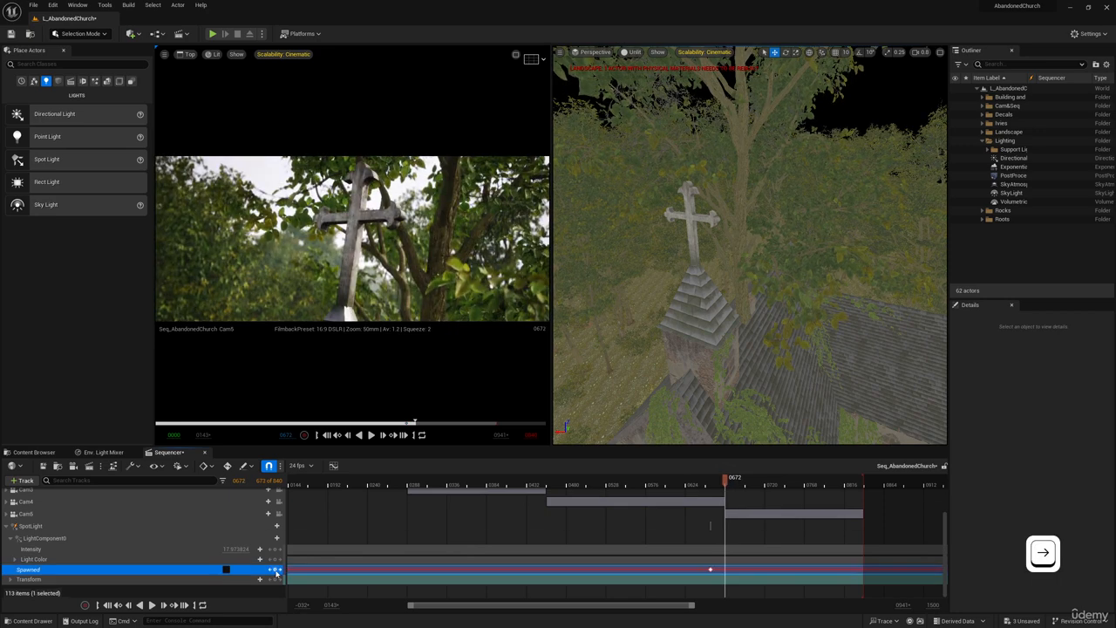
click(226, 569)
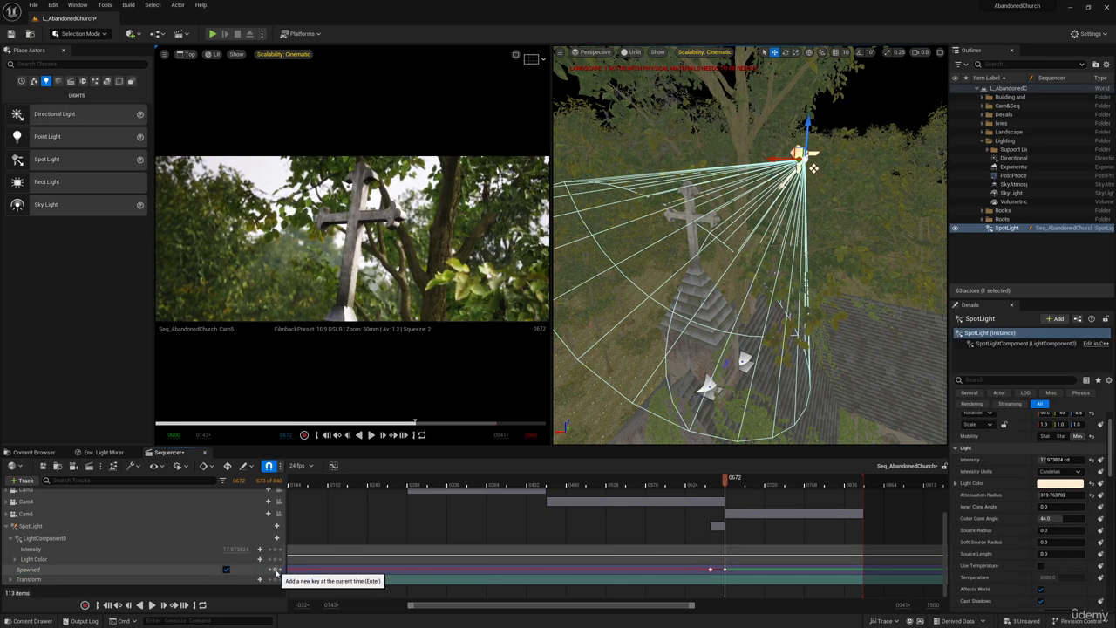
Play the cut from Cam4 to Cam5 to check when the SpotLight spawns.
click(708, 484)
key(space)
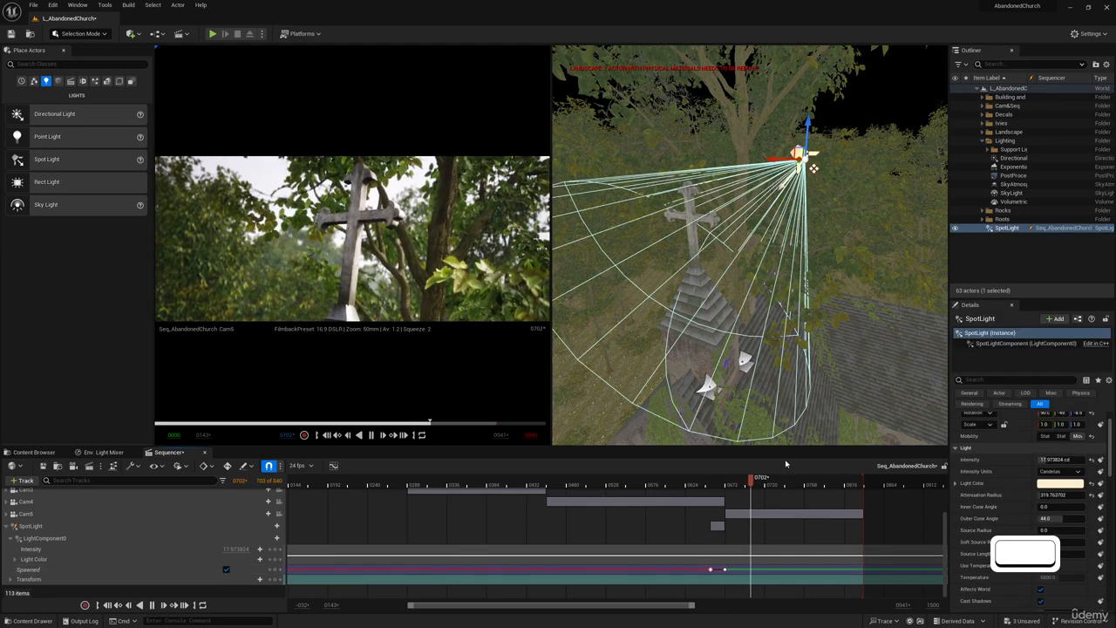
click(707, 484)
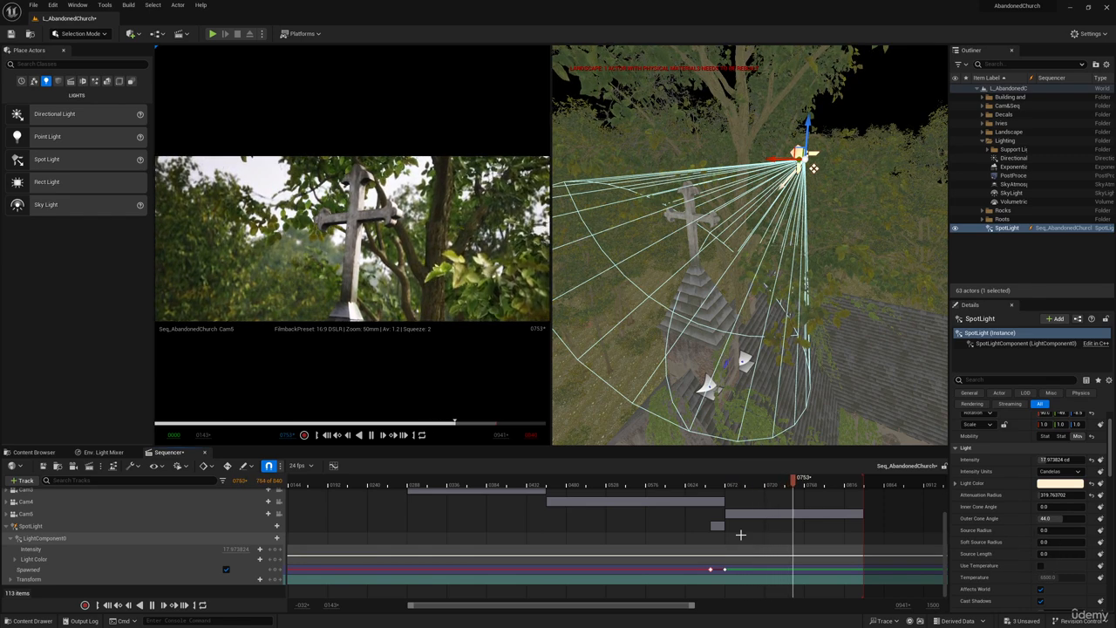
key(space)
Collapse the SpotLight track and scrub back through the shots to frame 0024 in the Cam1 shot.
scroll(722, 543, up, 3)
scroll(722, 542, down, 2)
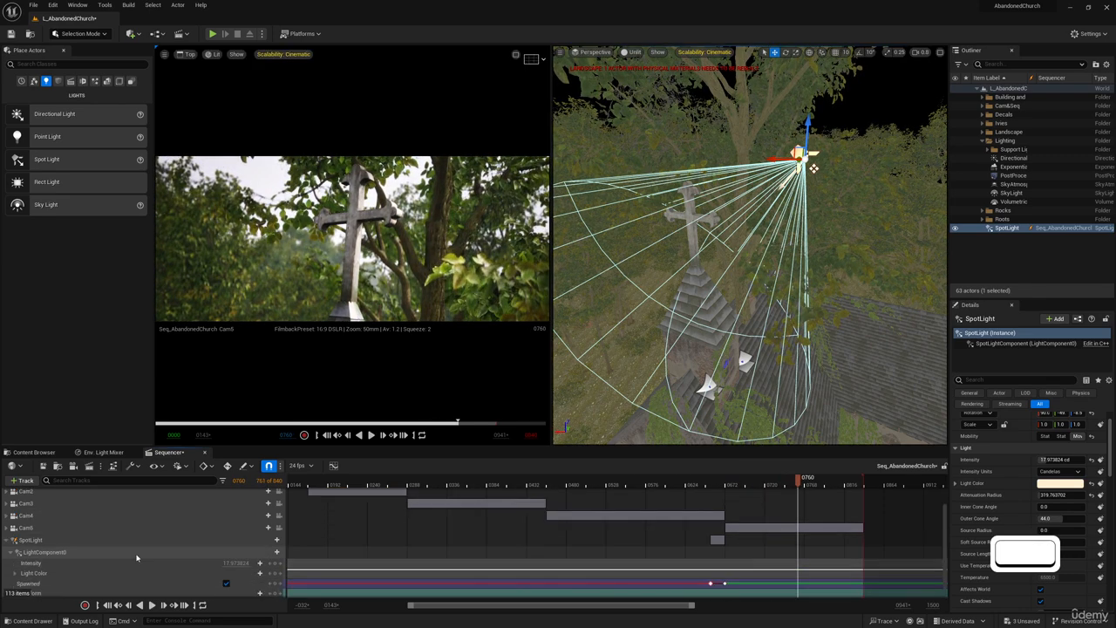
click(7, 541)
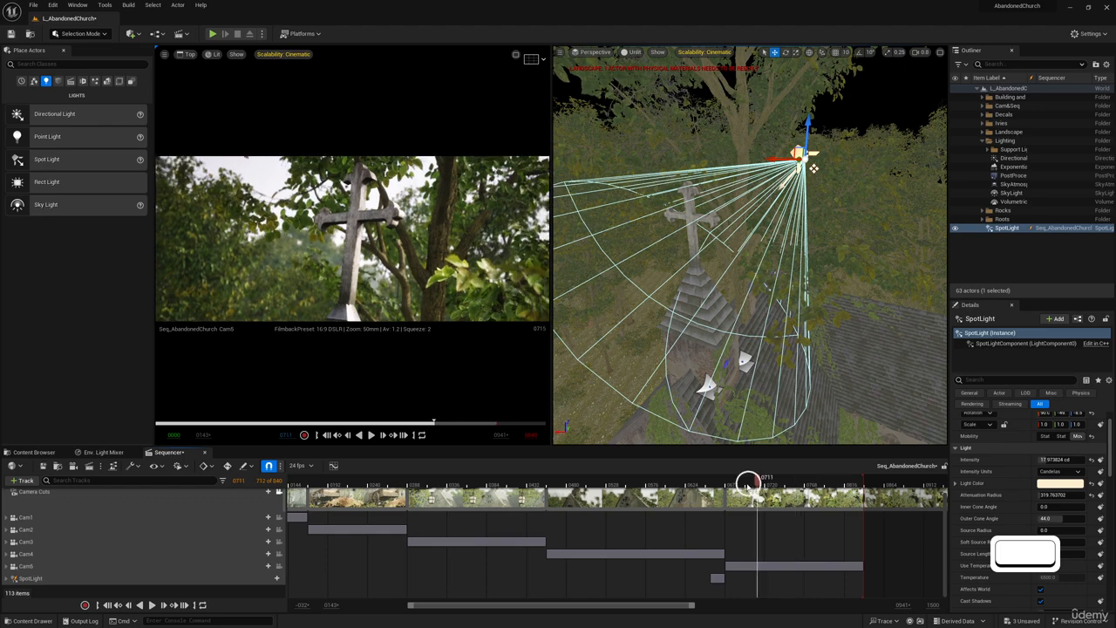
drag(748, 483, 323, 492)
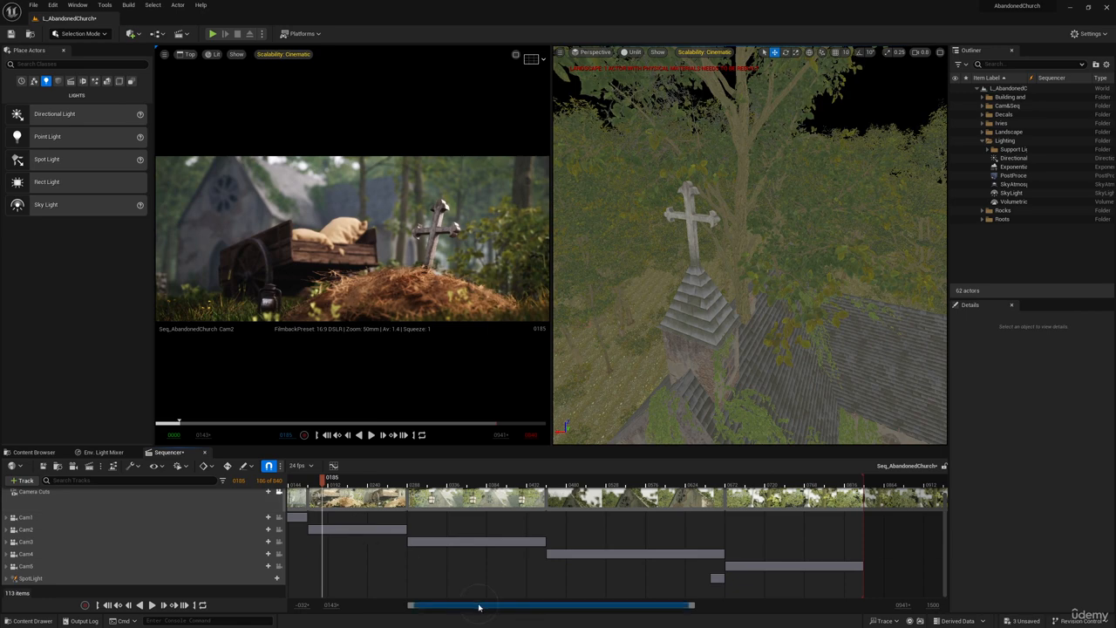
drag(479, 605, 452, 604)
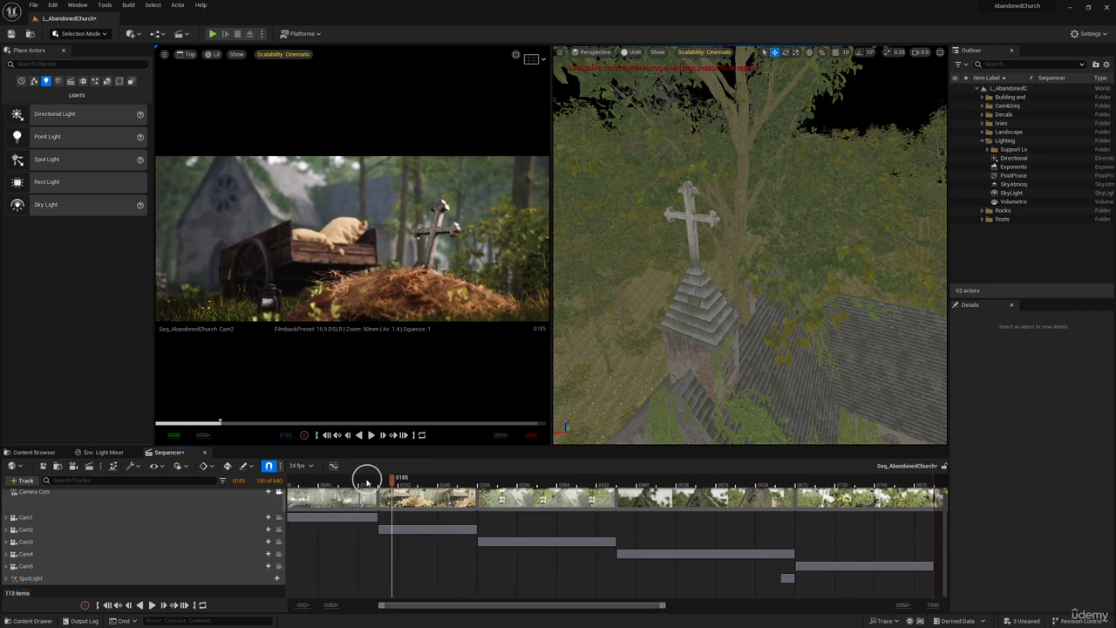
drag(366, 479, 294, 489)
drag(505, 605, 473, 605)
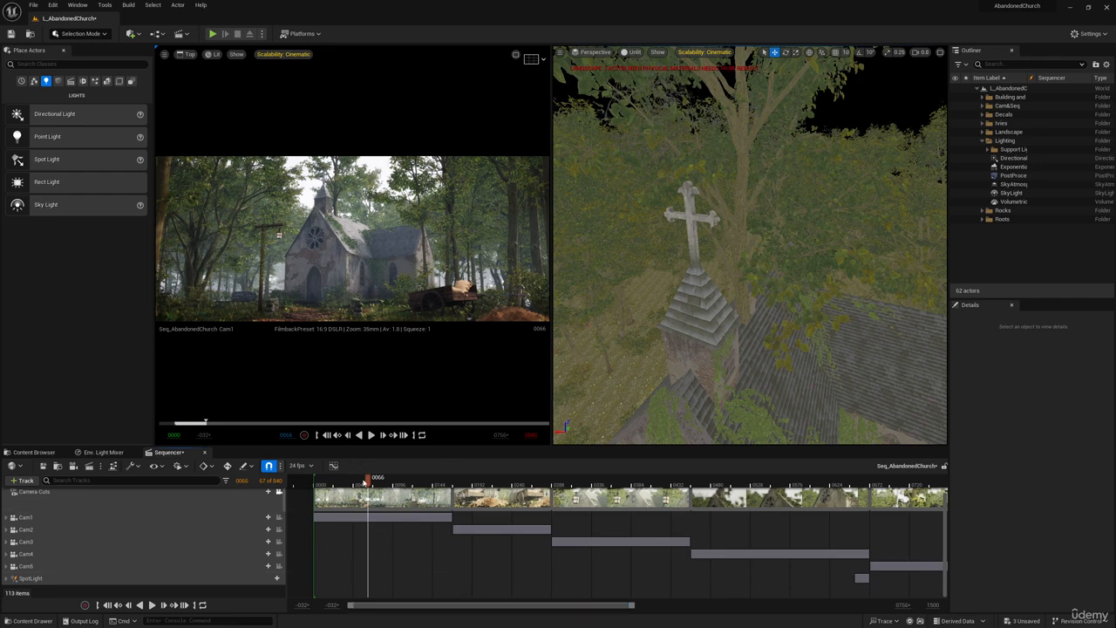
drag(367, 481, 333, 486)
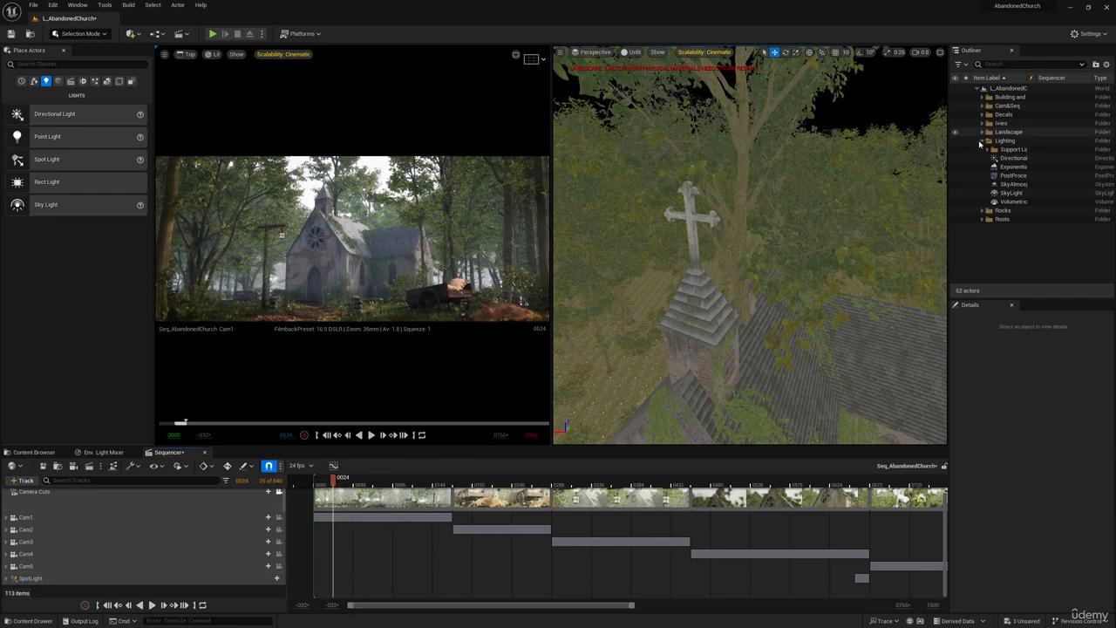
Select CrossLight in the Lighting folder's support lights subfolder and toggle its visibility to compare its effect on the Cam1 shot.
click(990, 149)
click(1013, 158)
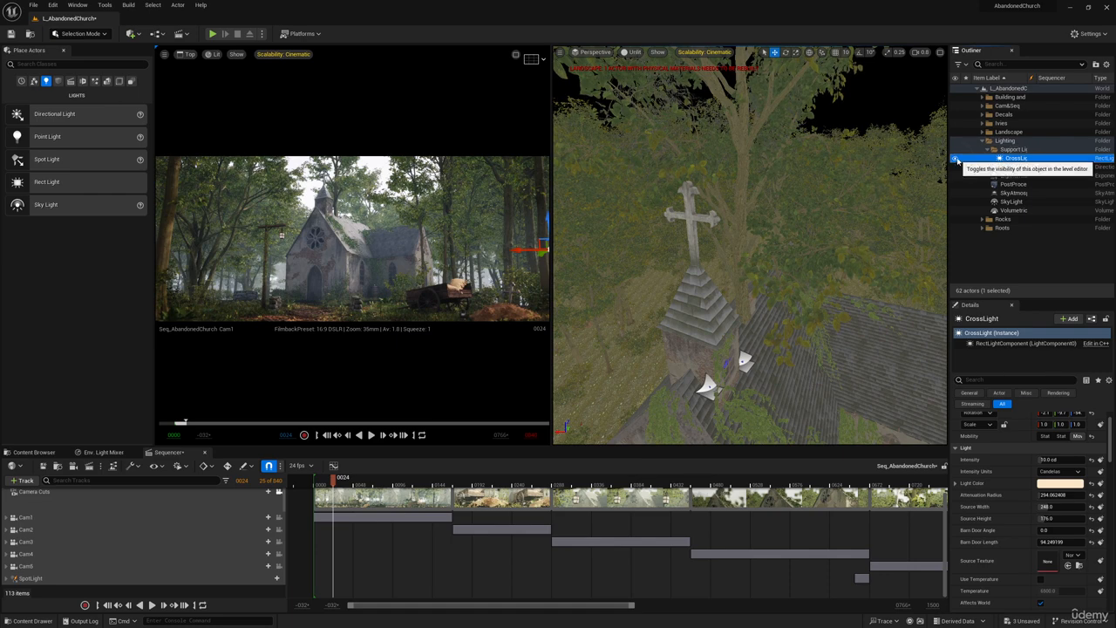
click(956, 160)
click(957, 160)
click(956, 159)
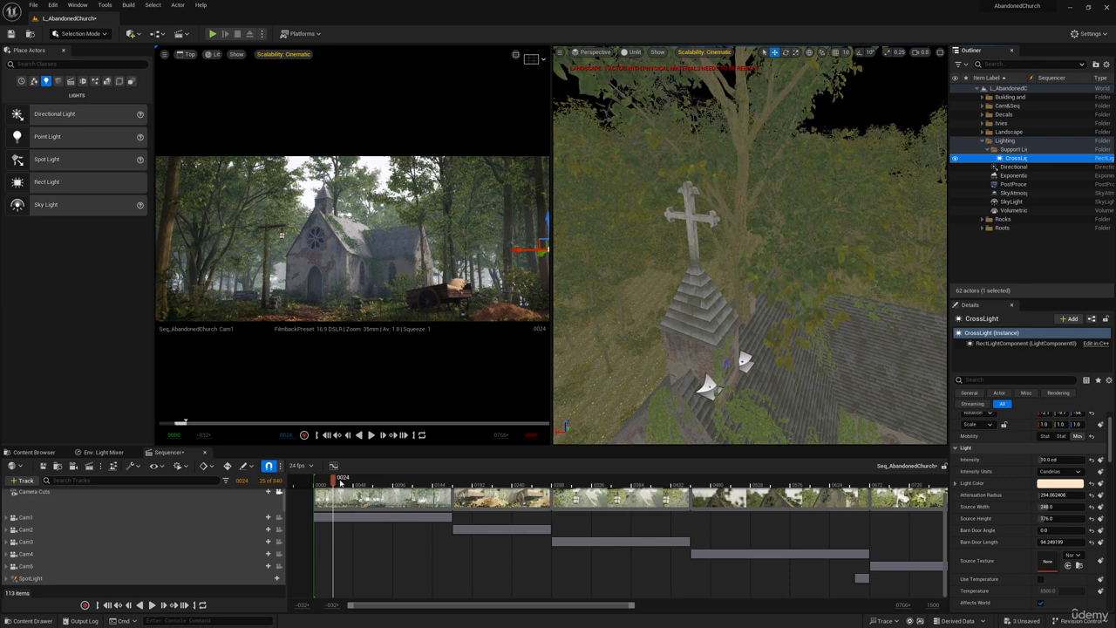
Go to frame 0186 in the Cam2 shot and set Cam2's squeeze factor to 2.
drag(340, 482, 471, 530)
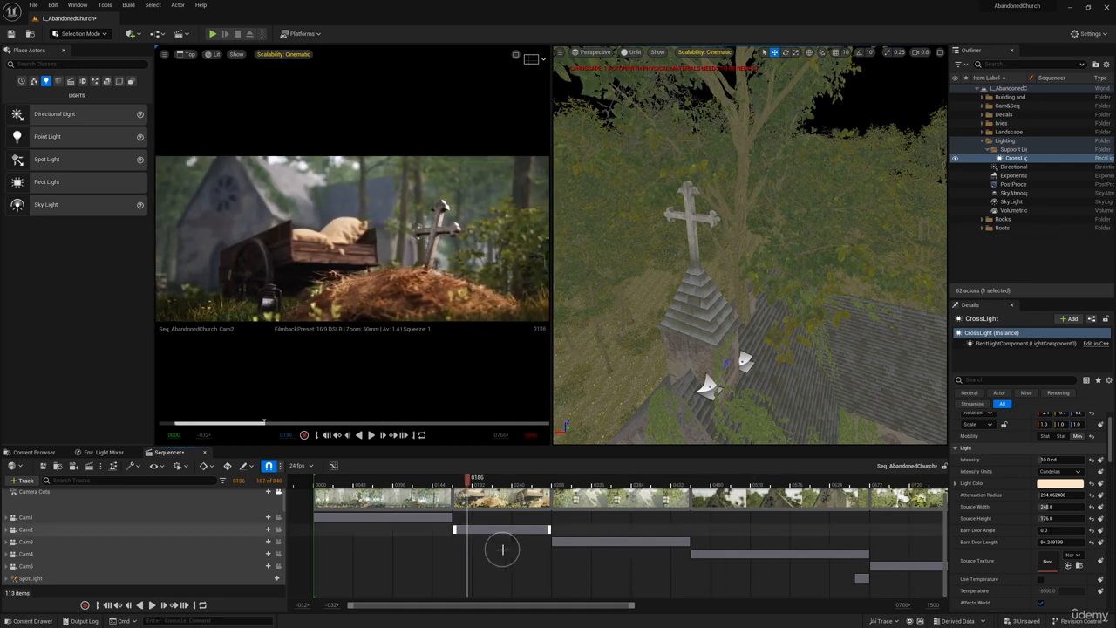
click(40, 529)
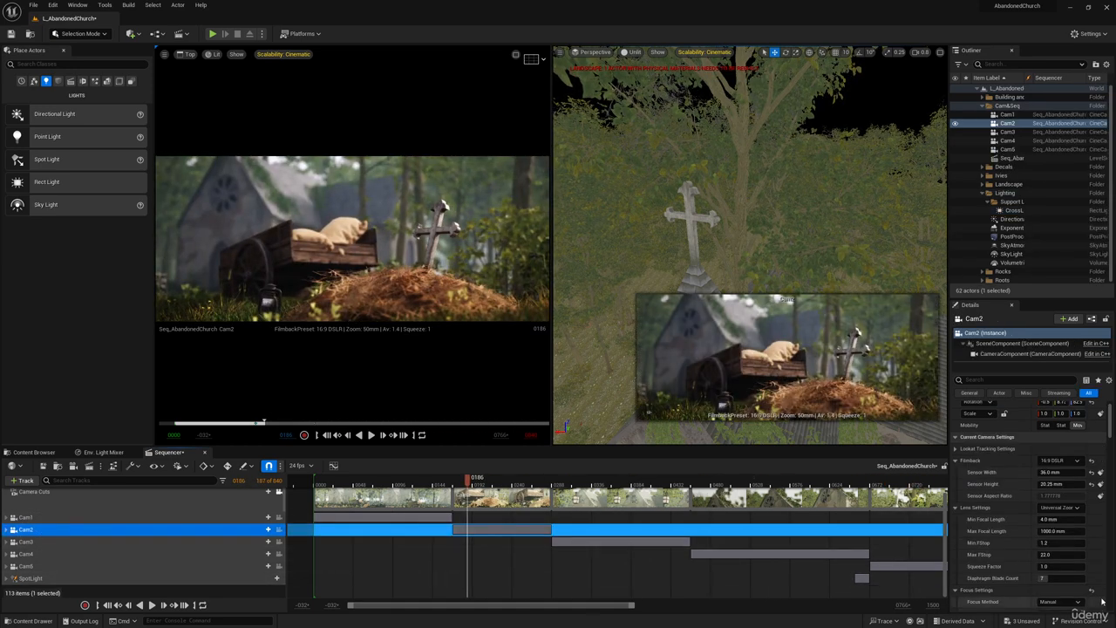
scroll(1003, 558, down, 2)
scroll(1003, 558, down, 3)
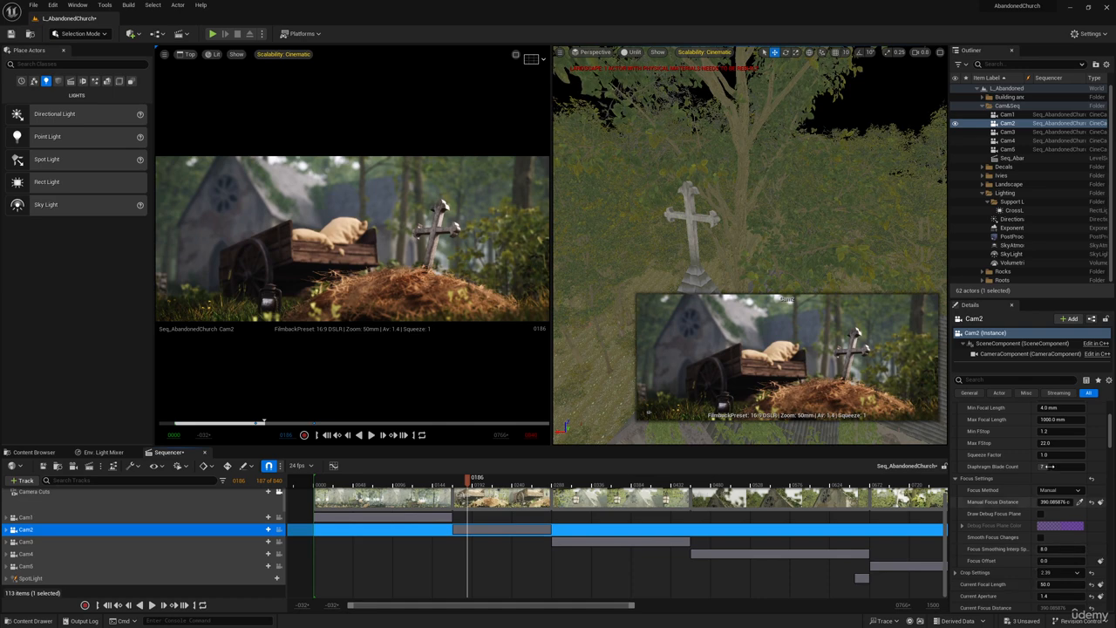
click(1055, 456)
text(2)
key(Return)
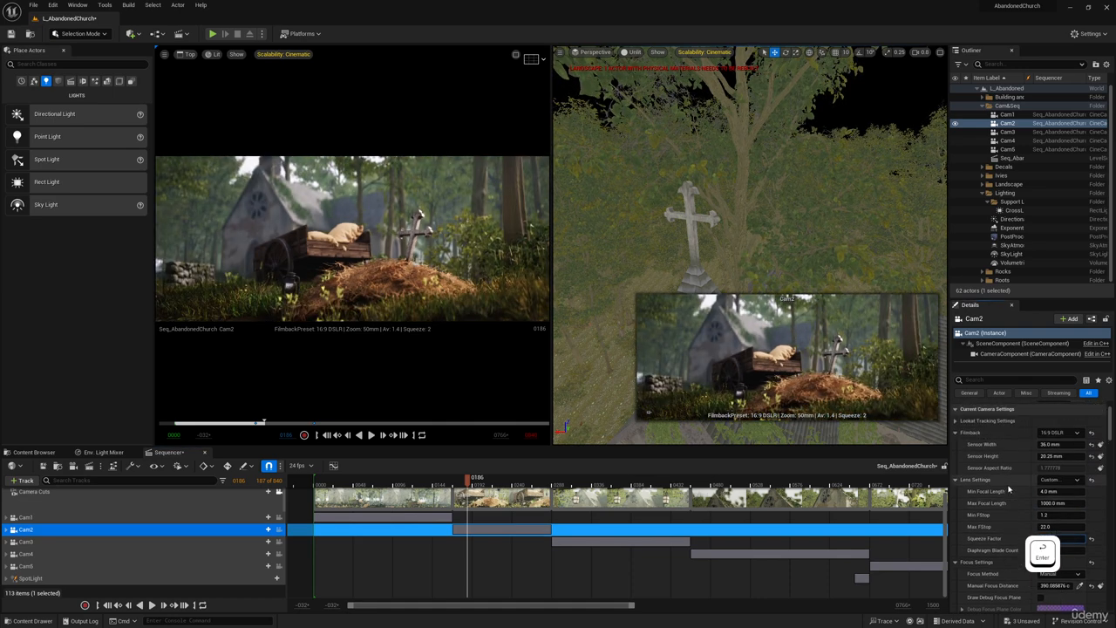
Set Cam2's current focal length to 75 mm and play the sequence from the start of the Cam2 shot.
scroll(1010, 490, down, 4)
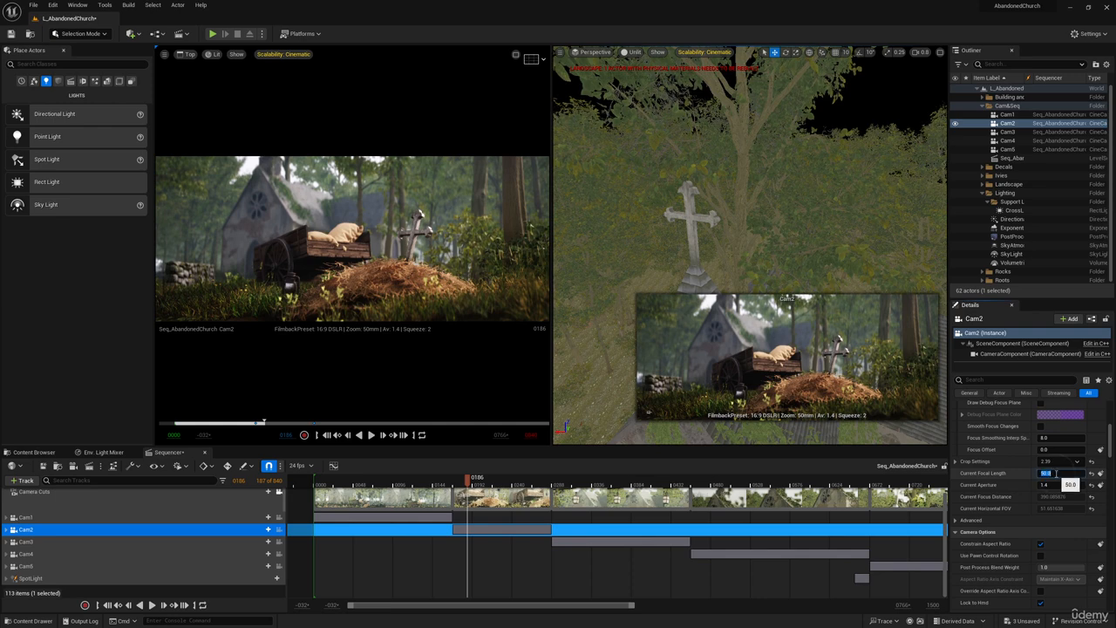
click(1054, 473)
text(75)
key(Return)
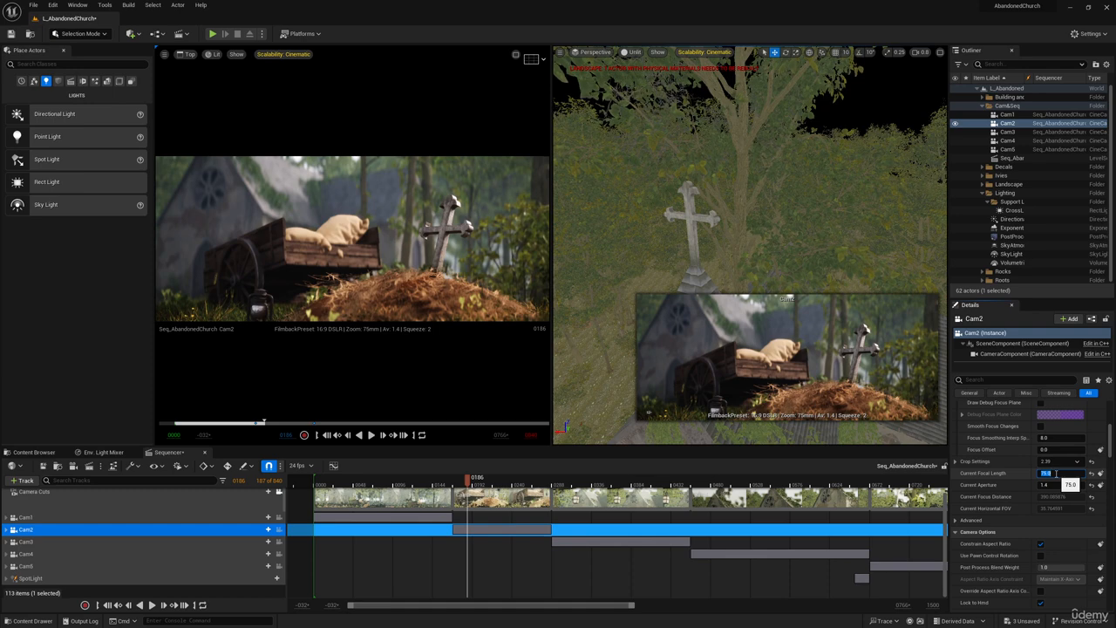
click(450, 484)
key(space)
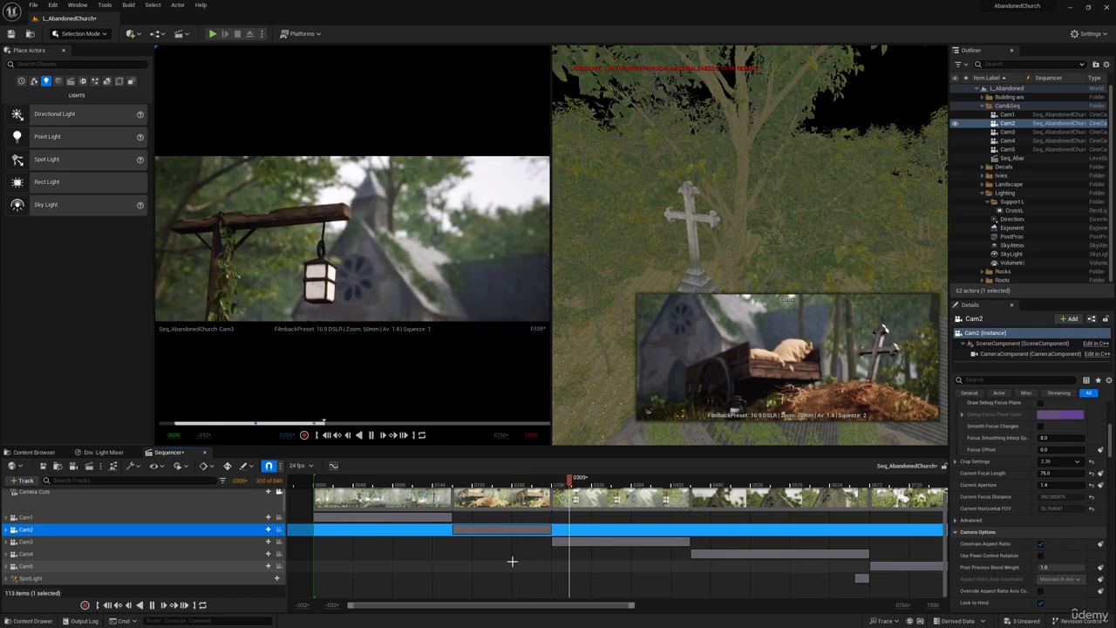
Stop playback in the Cam3 shot, select Cam3 and set its squeeze factor to 2.
key(space)
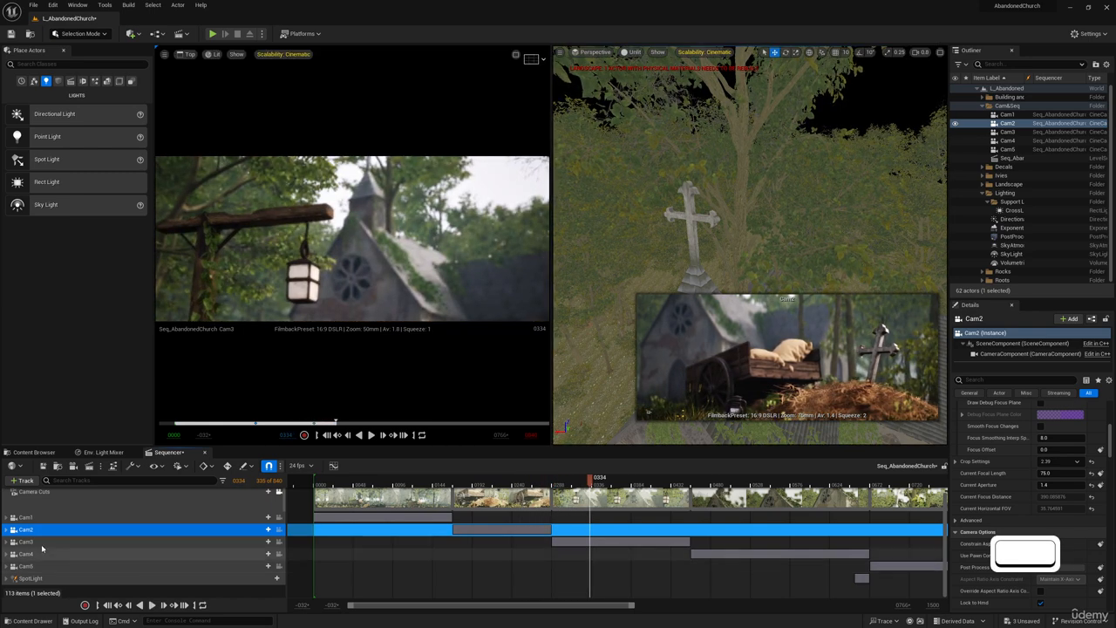
click(334, 542)
scroll(1070, 494, down, 4)
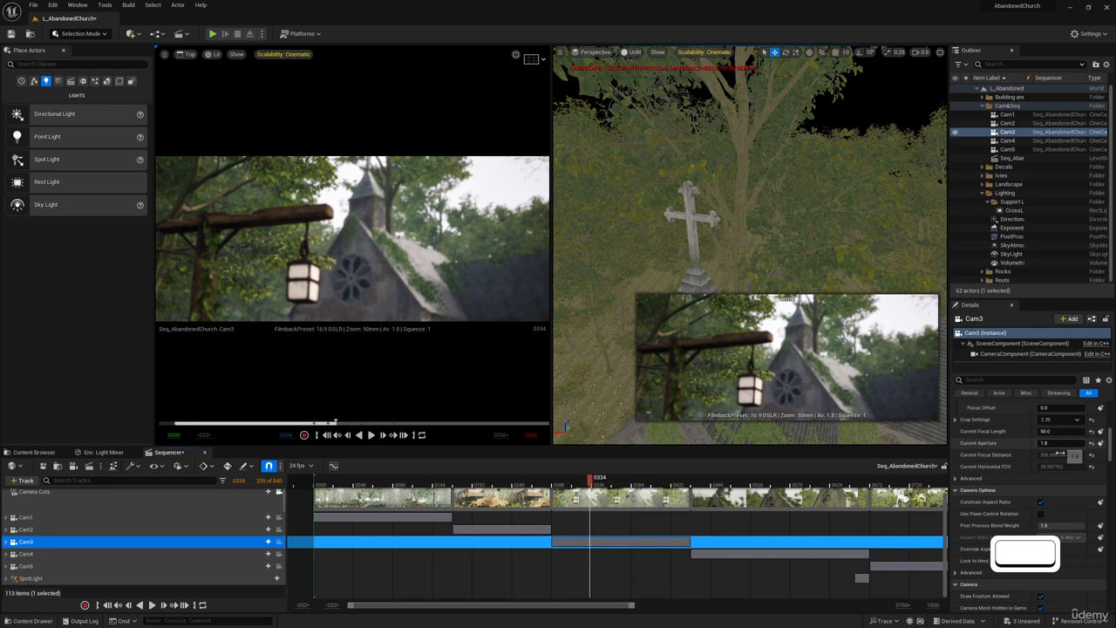
scroll(1070, 494, down, 5)
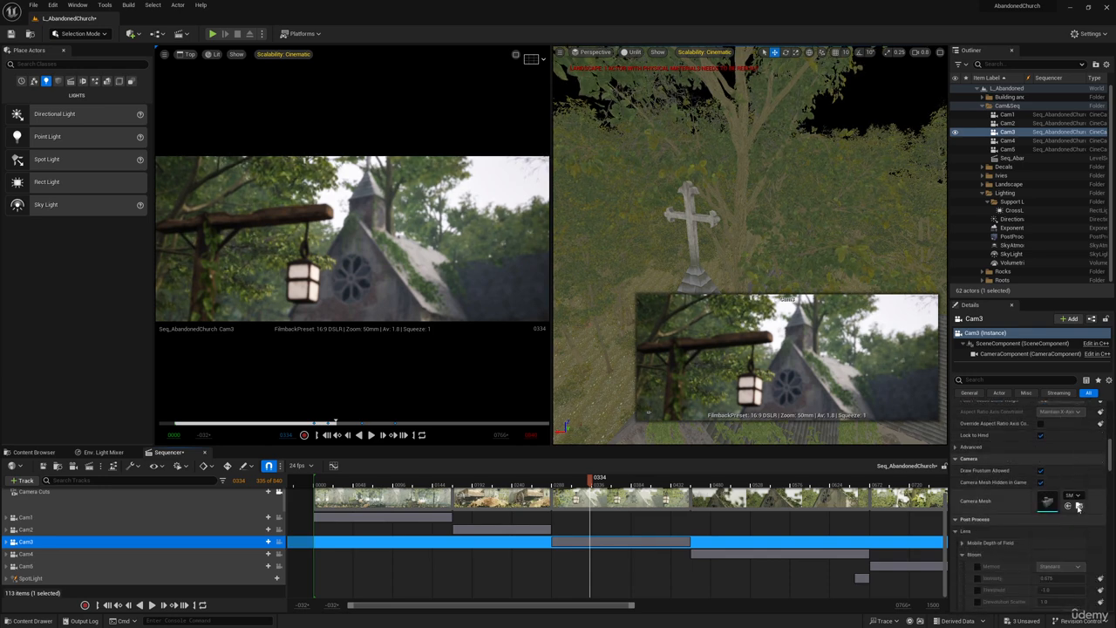
scroll(1075, 515, up, 6)
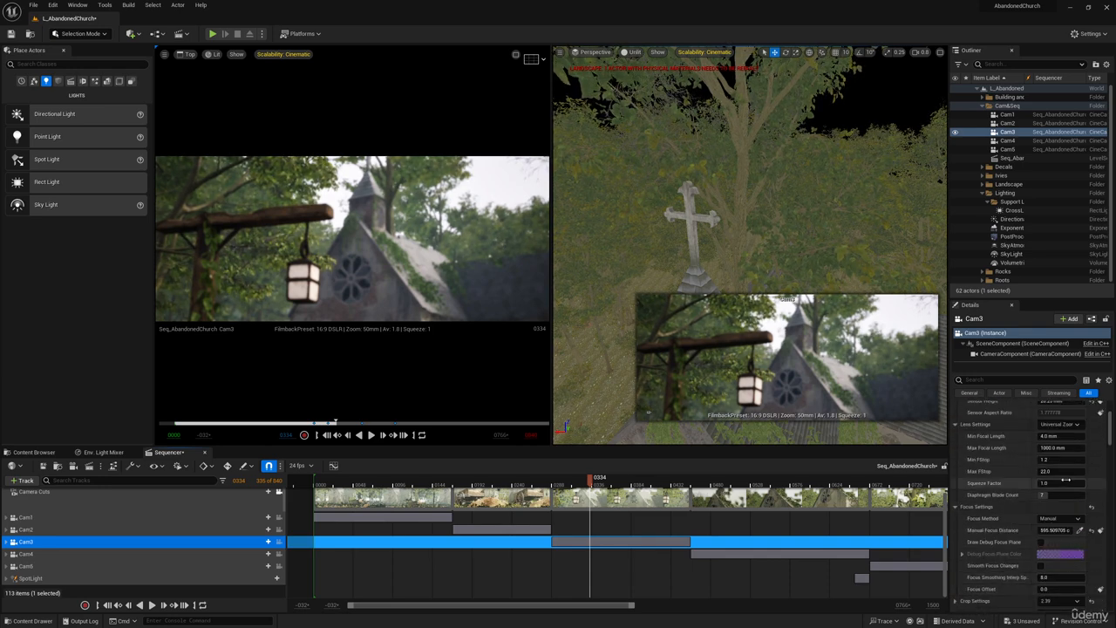
click(1061, 483)
text(2)
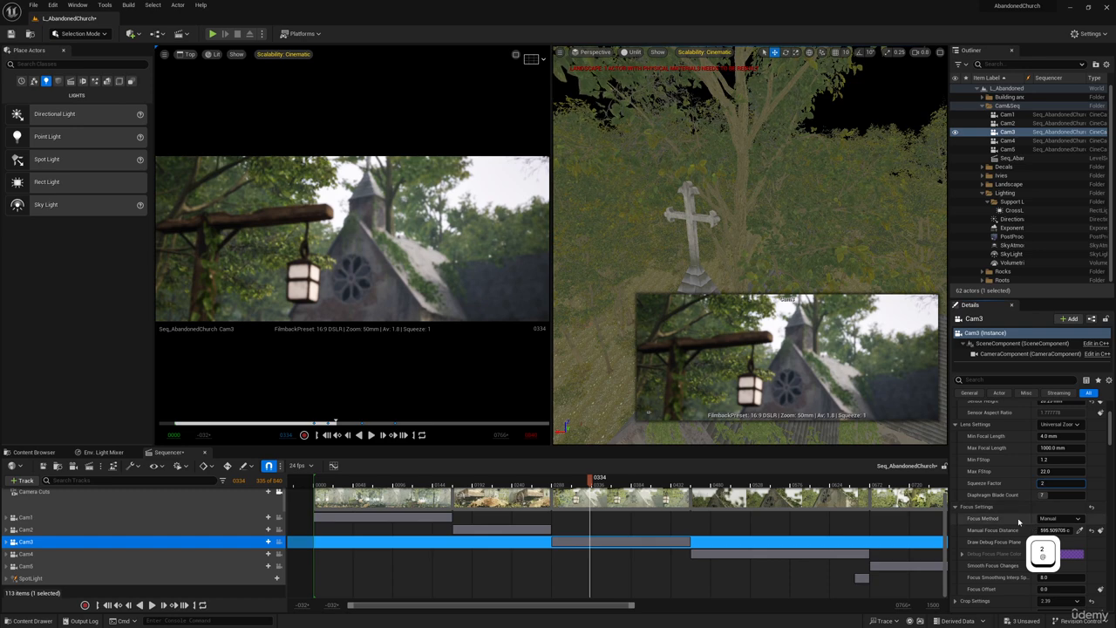
click(1017, 486)
Set Cam3's current focal length to 75 mm and play the sequence from just before the Cam3 shot to frame 0326.
scroll(1021, 492, down, 3)
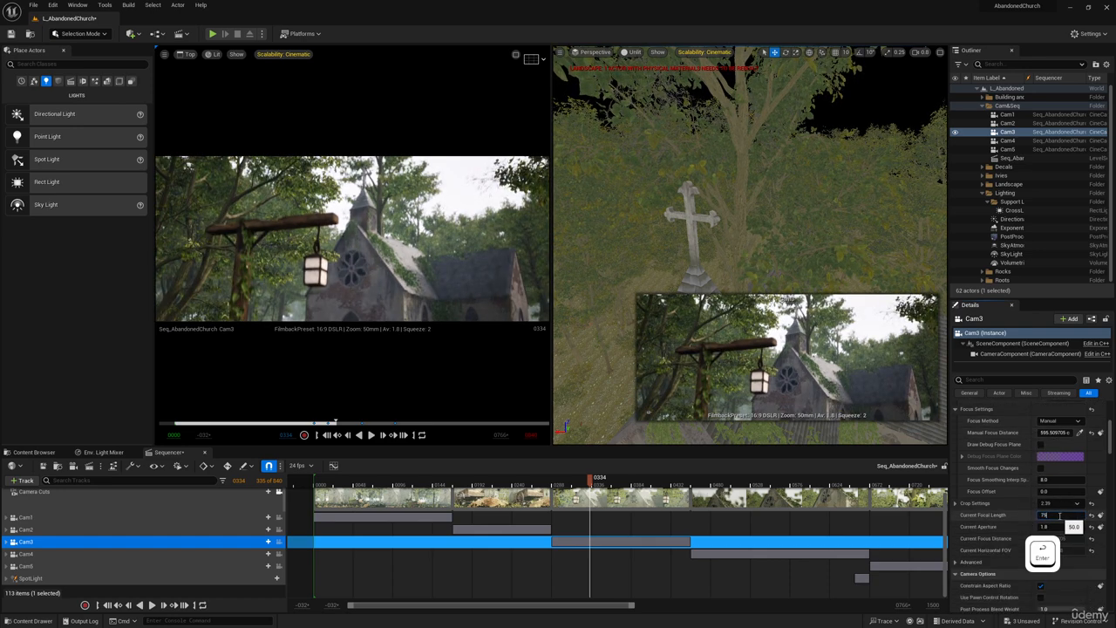
key(Return)
click(547, 482)
key(space)
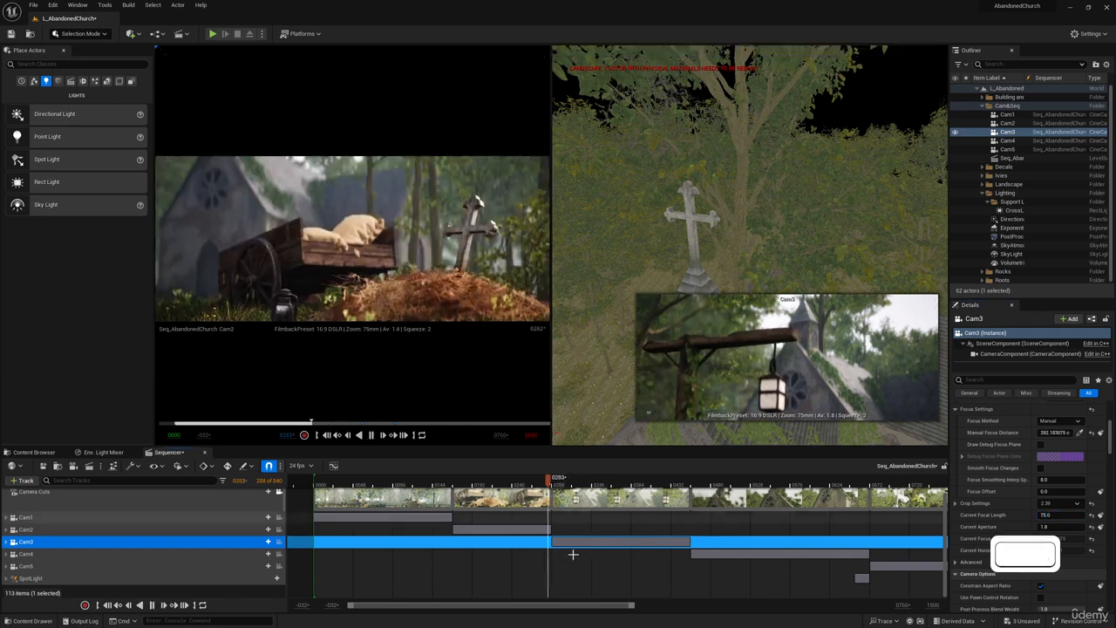
key(space)
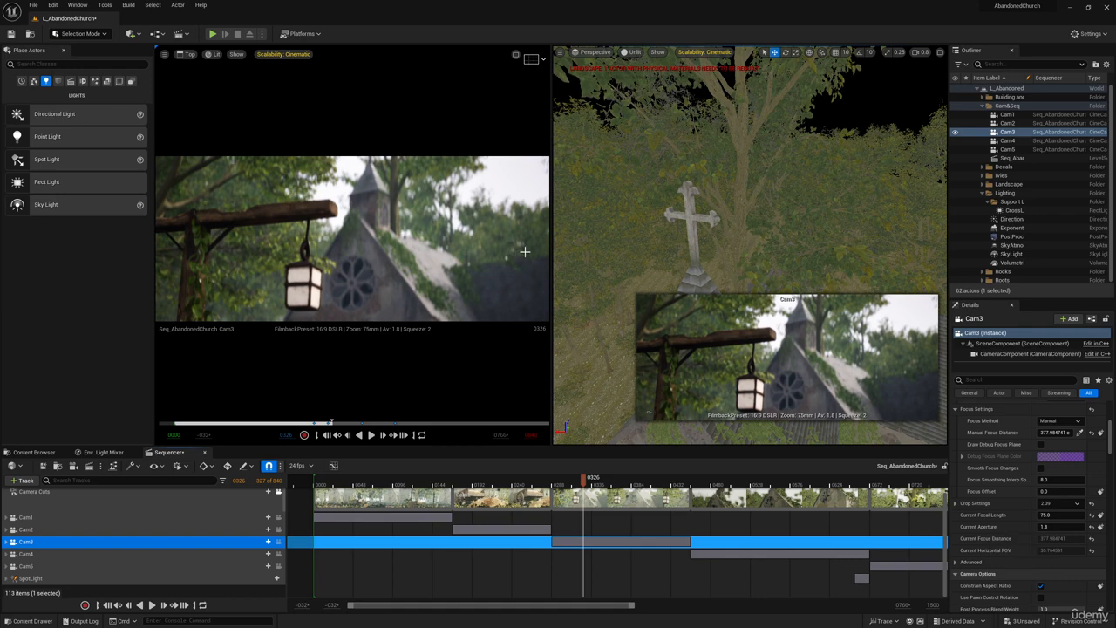
Enlarge the cinematic view and switch Cam3's squeeze factor to 1 and back to 2 to compare the blur.
drag(553, 249, 842, 266)
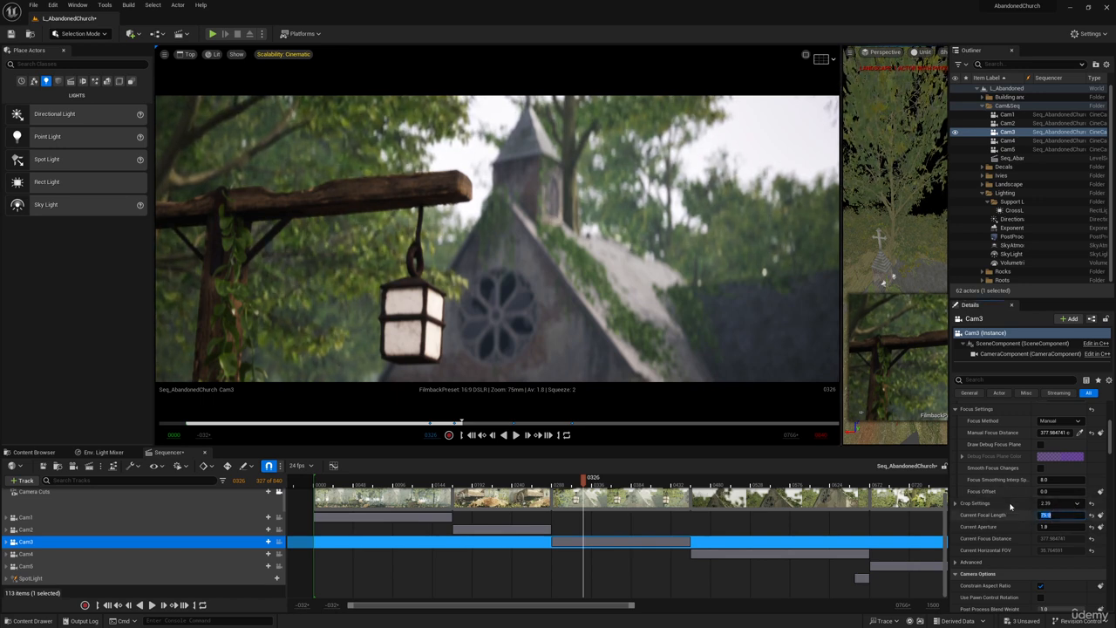
scroll(1020, 514, up, 5)
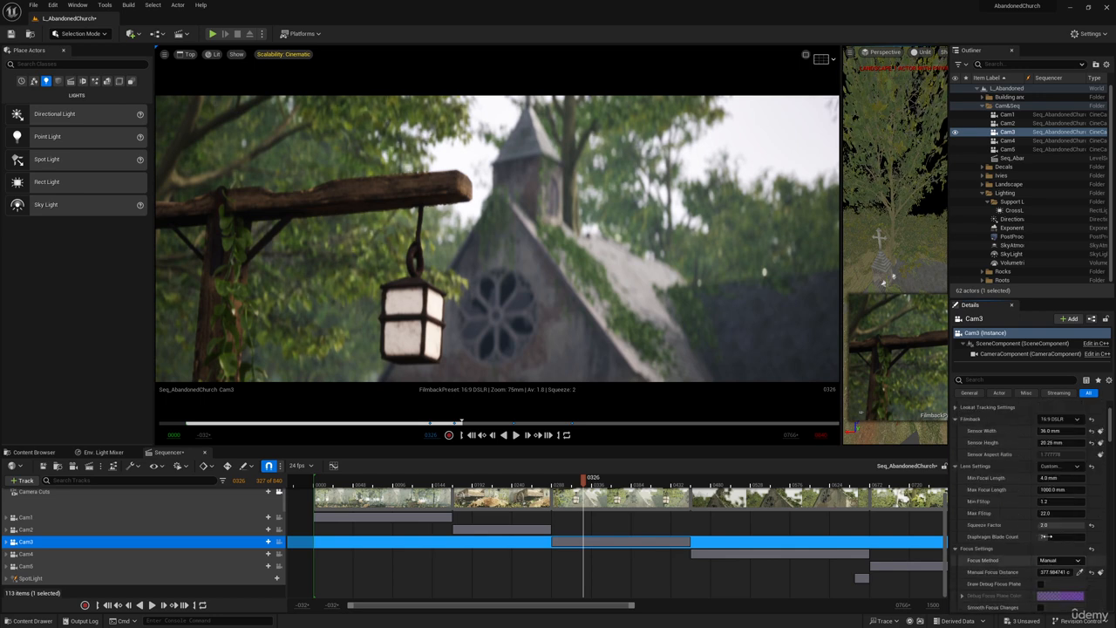
scroll(1055, 531, up, 2)
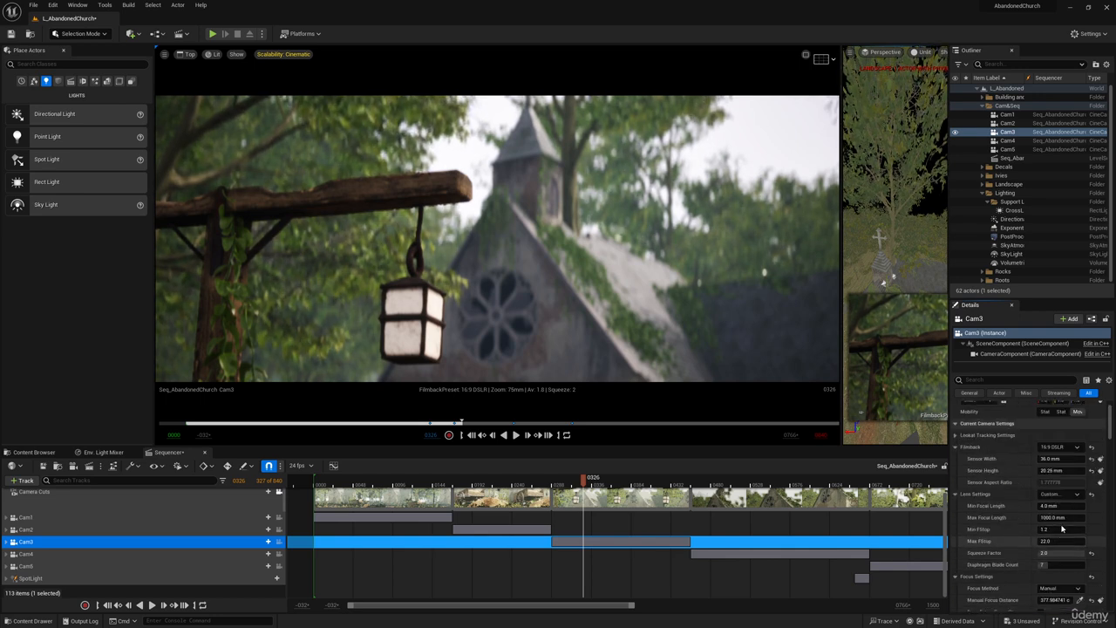
scroll(1062, 529, up, 1)
text(1)
key(Return)
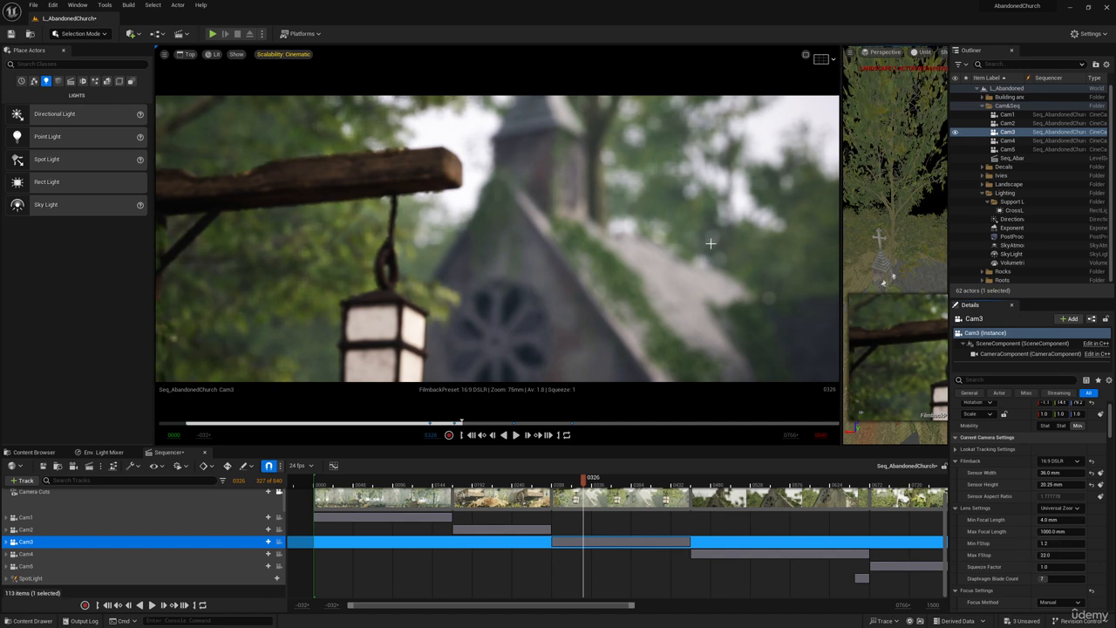
click(1069, 565)
text(2)
key(Return)
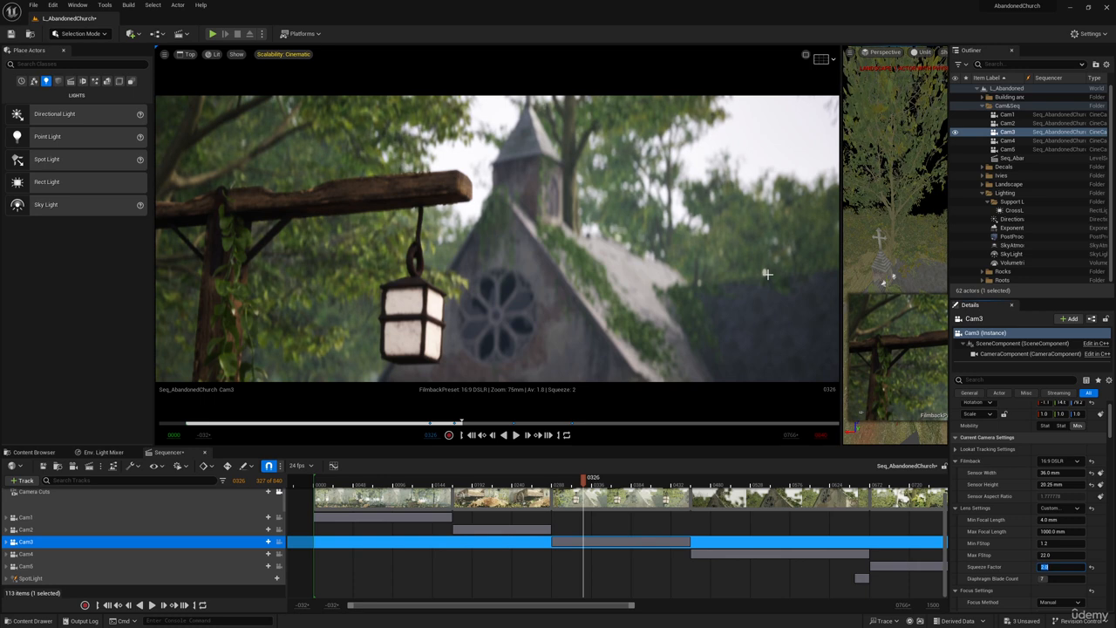
Try a current aperture of 1.2 on Cam3, and settle on 1.4.
scroll(1039, 555, down, 5)
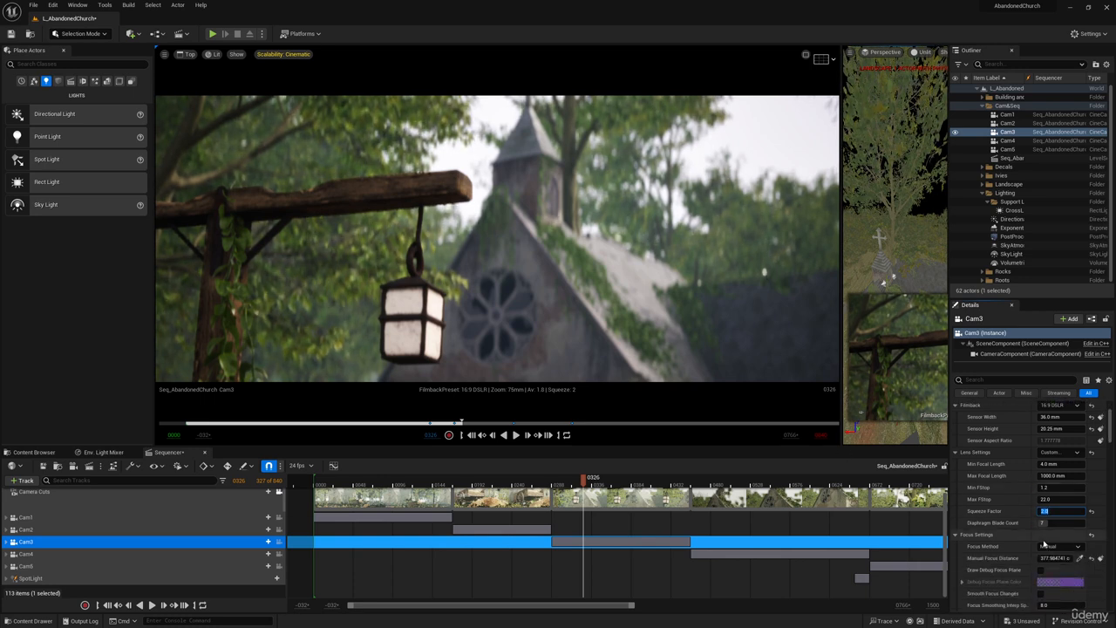
scroll(1039, 556, down, 1)
click(1046, 555)
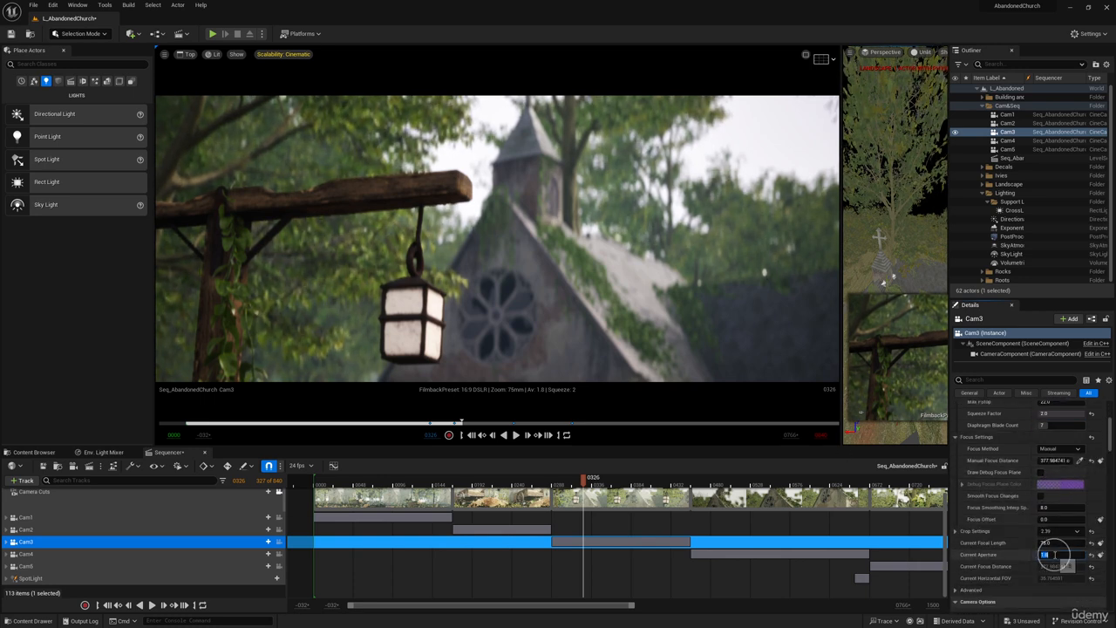
text(.)
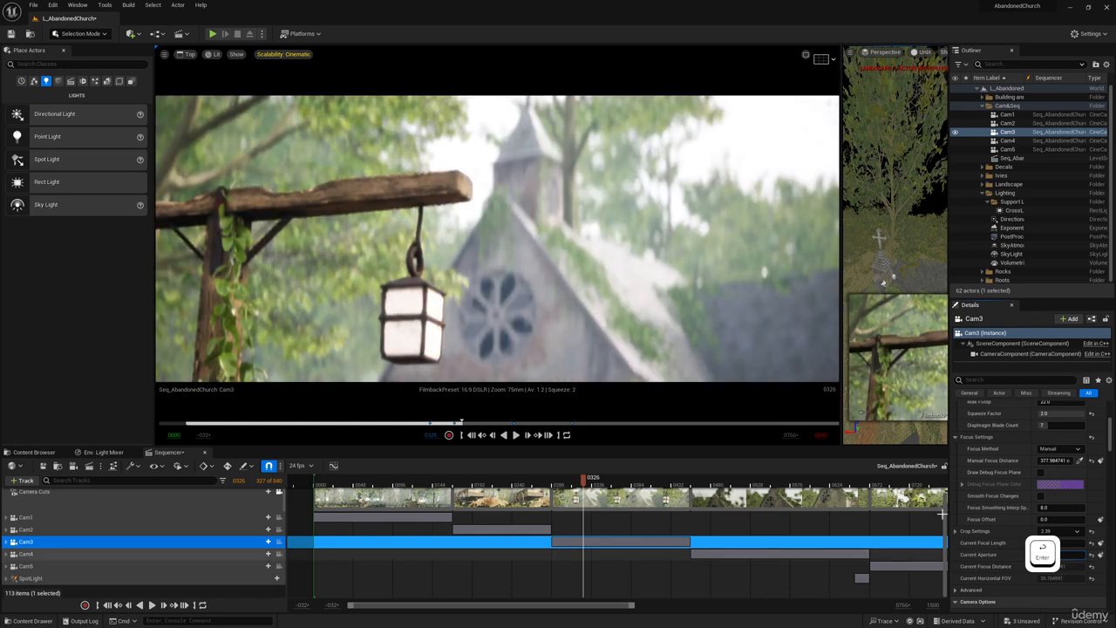
click(1069, 555)
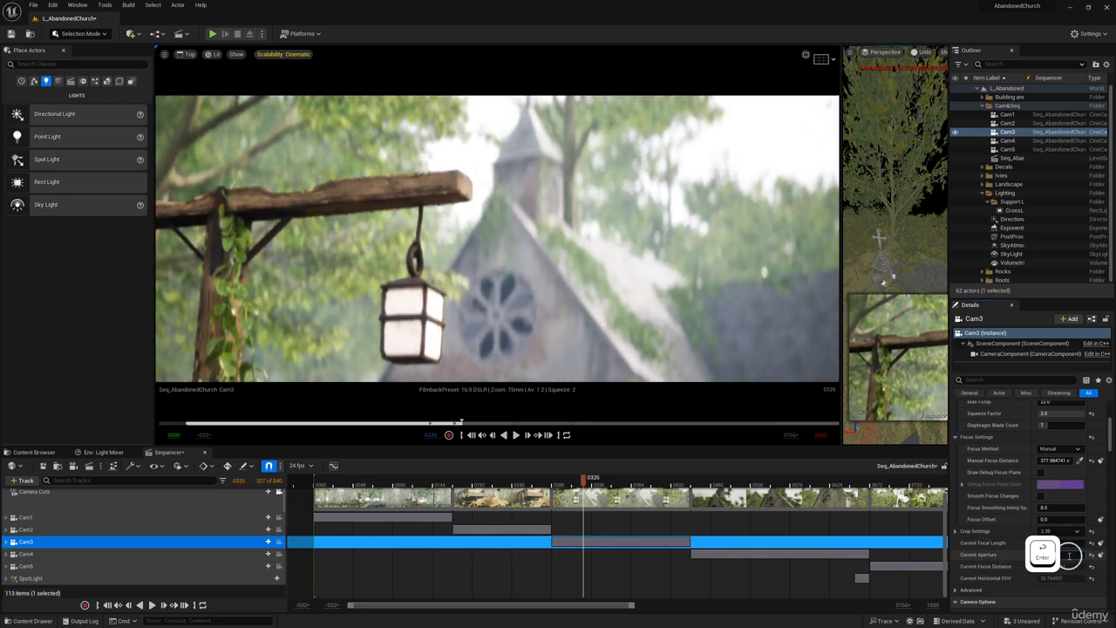
text(1.4)
key(Return)
Find Cam3's exposure settings by filtering for "ex" and lower its exposure compensation to about 8.6.
scroll(1024, 455, up, 6)
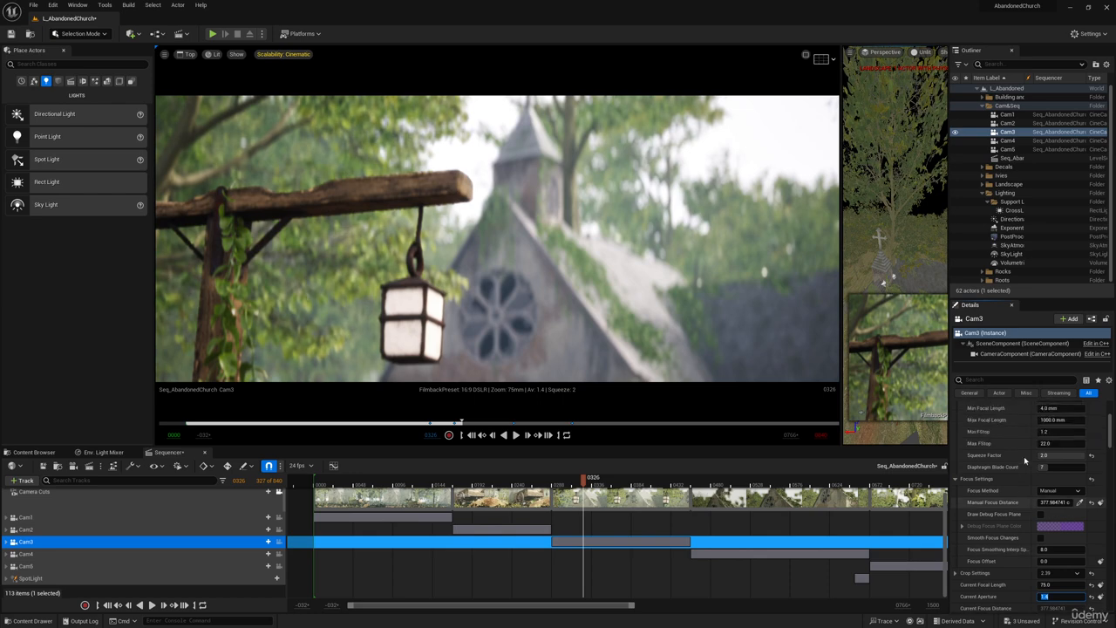
click(991, 378)
text(ex)
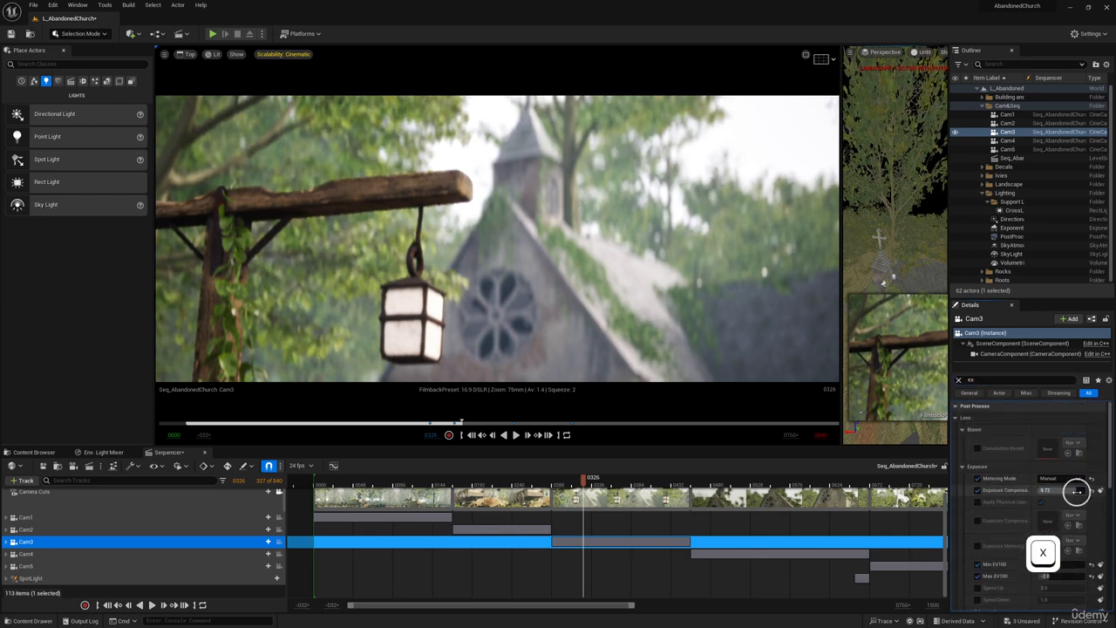
drag(1078, 491, 1073, 490)
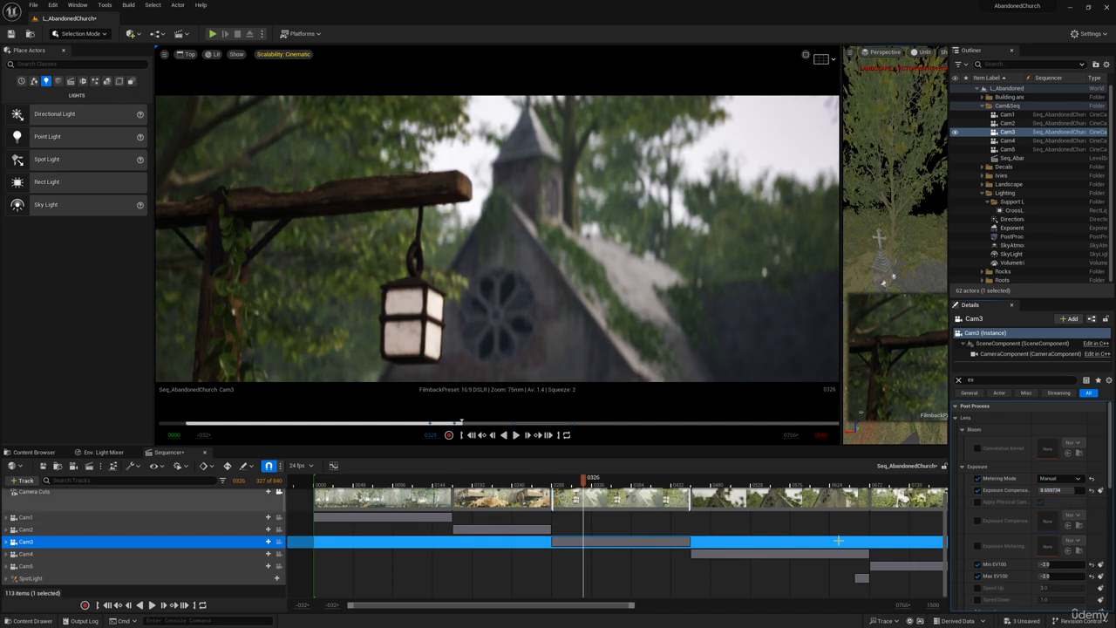
scroll(1022, 550, down, 2)
scroll(1022, 550, up, 2)
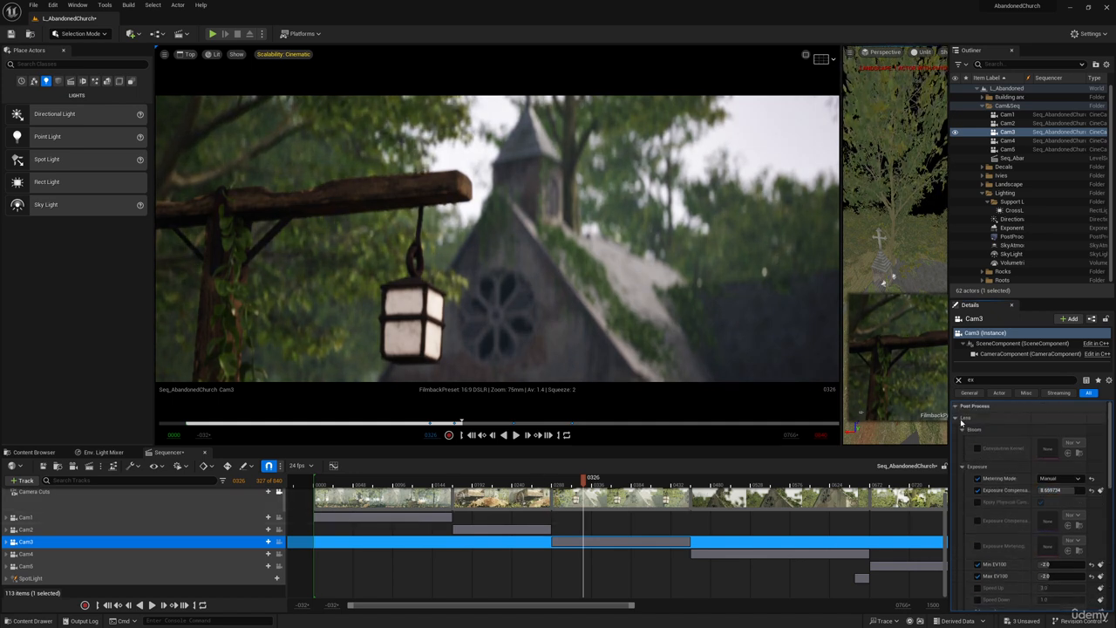
Expand Cam3's track in the sequence and go to its first manual focus distance key at frame 0288.
click(11, 542)
scroll(558, 556, down, 1)
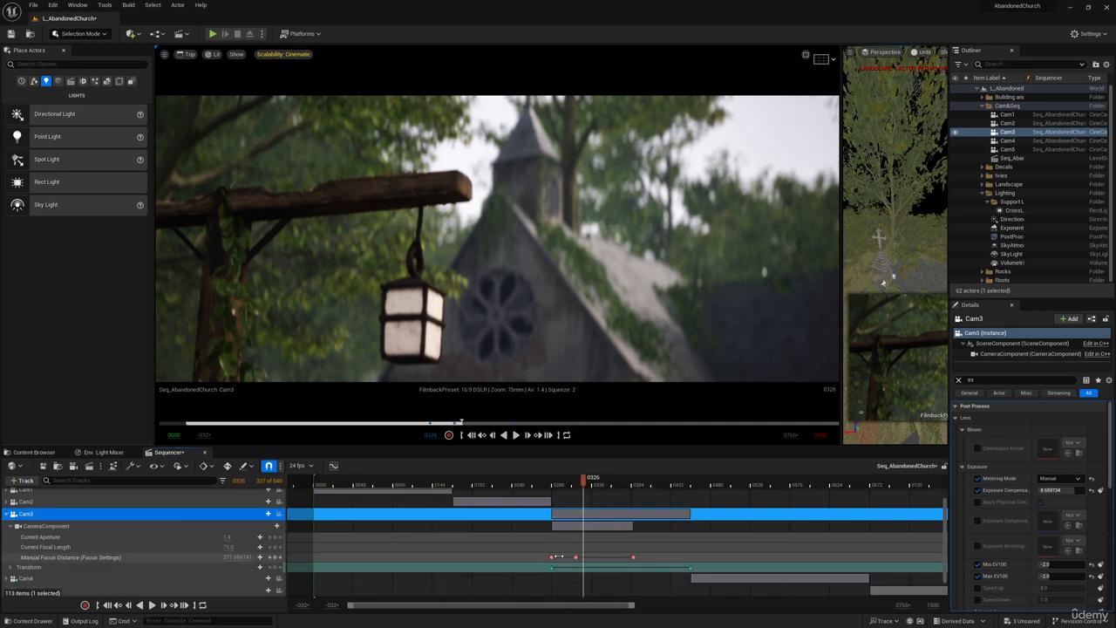
click(551, 555)
Clear the property filter, turn on the debug focus plane and adjust Cam3's manual focus distance to about 287.9 at frame 0288.
click(958, 379)
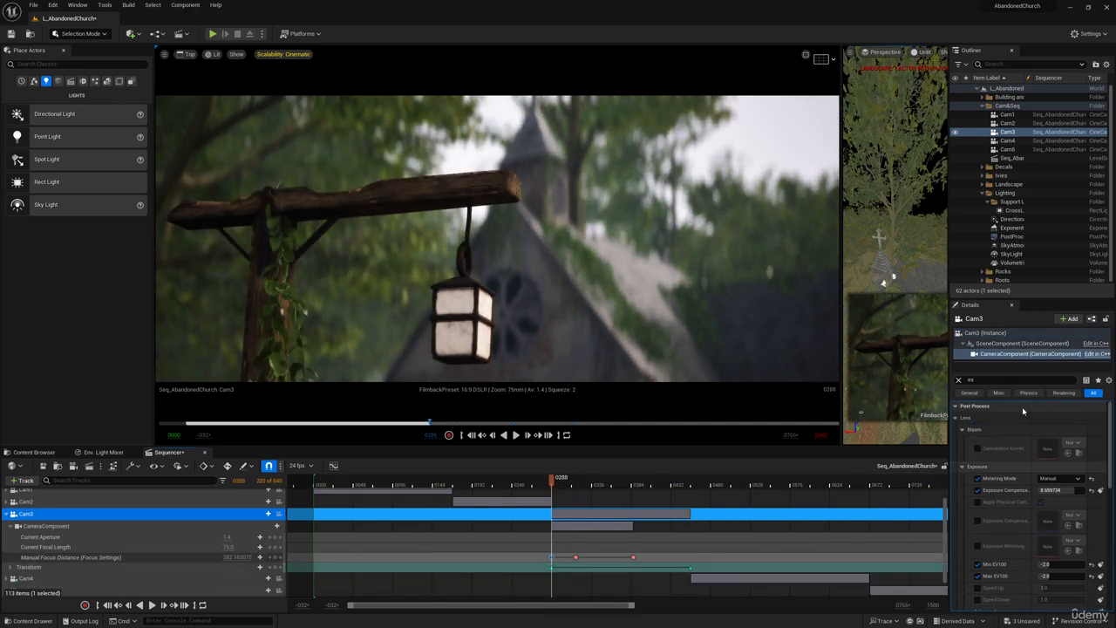
scroll(1015, 552, down, 3)
scroll(1014, 547, up, 3)
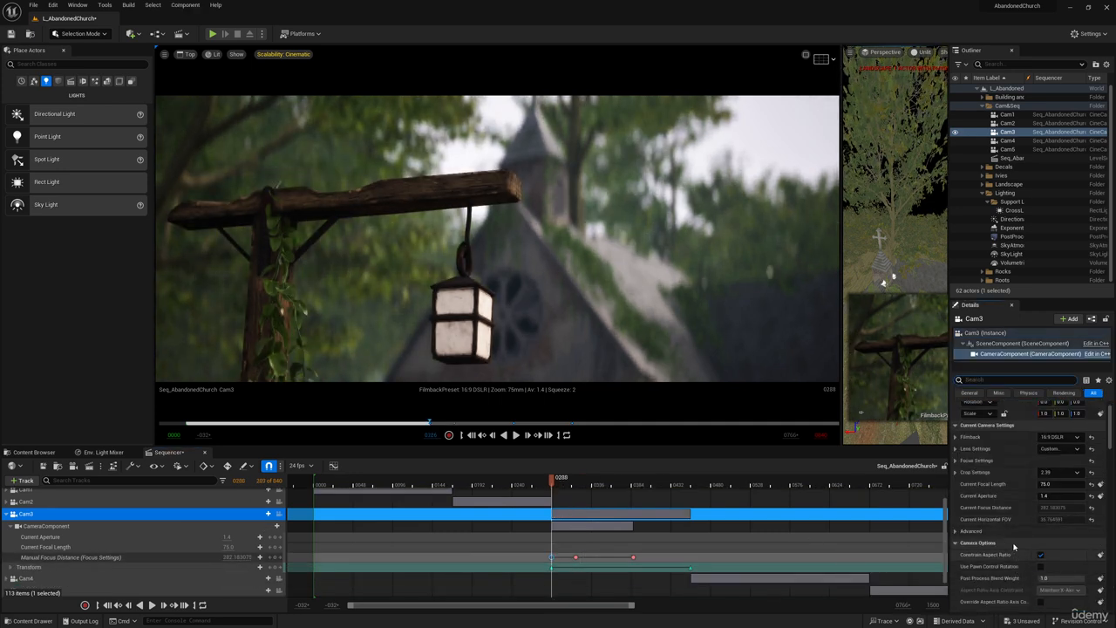
click(957, 488)
scroll(1009, 541, down, 1)
click(1040, 496)
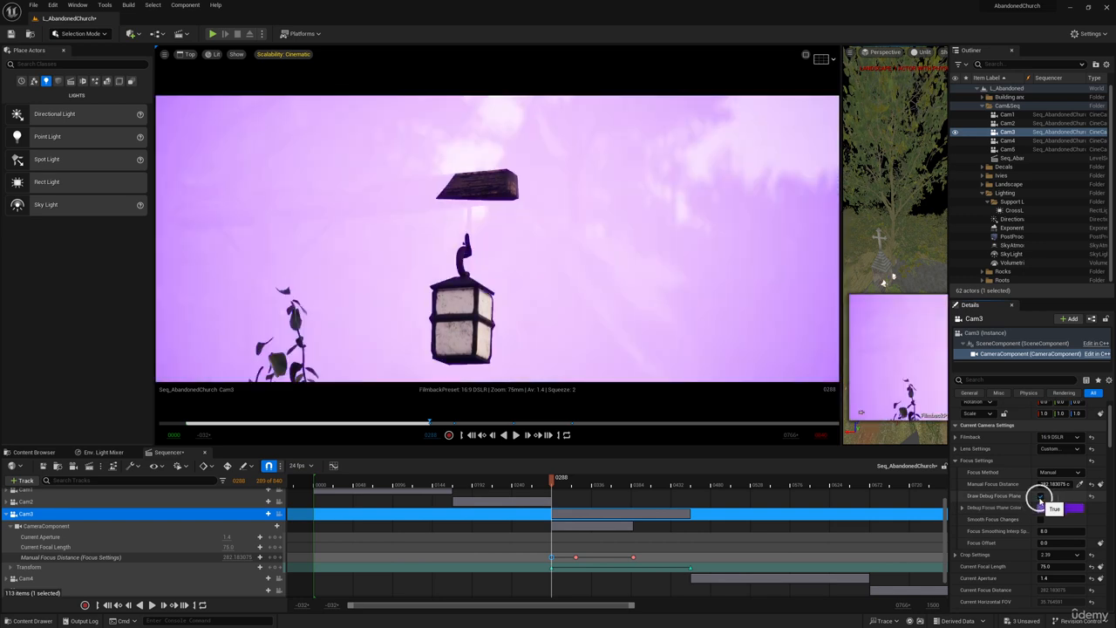
drag(1062, 485, 1079, 485)
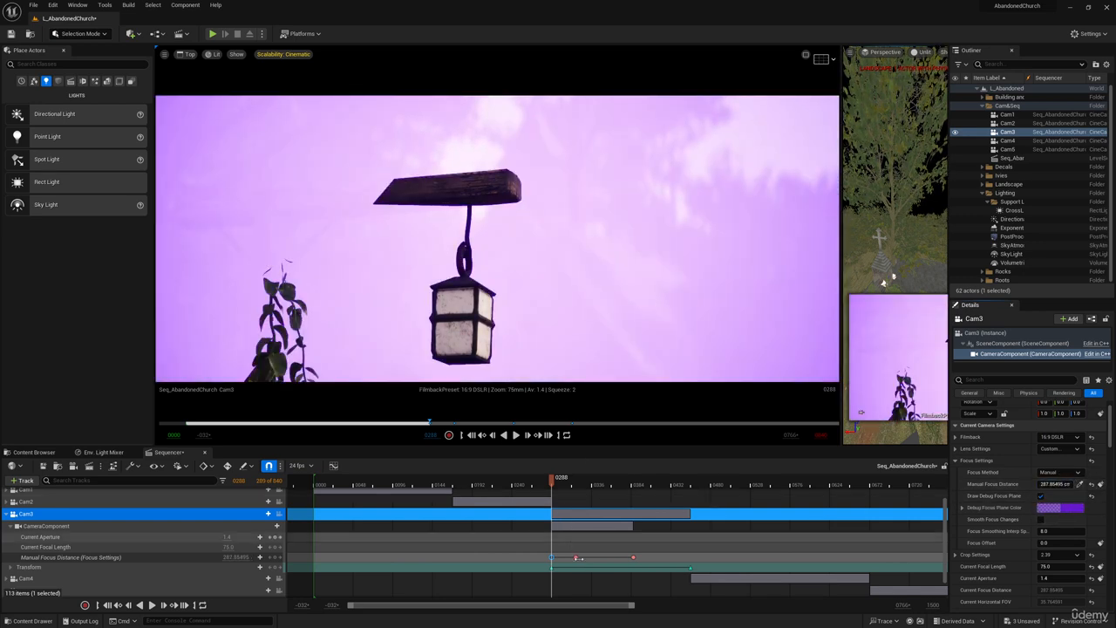
Check the focus plane at Cam3's other two focus distance keys, up to frame 0387, and turn off the debug focus plane.
click(576, 555)
click(633, 556)
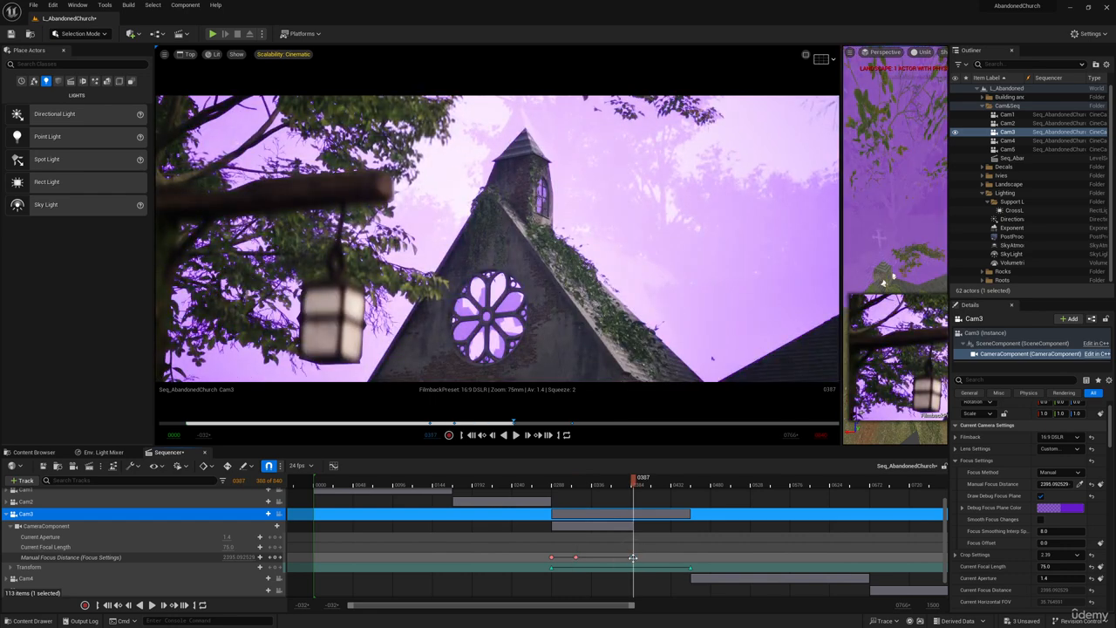
click(1040, 495)
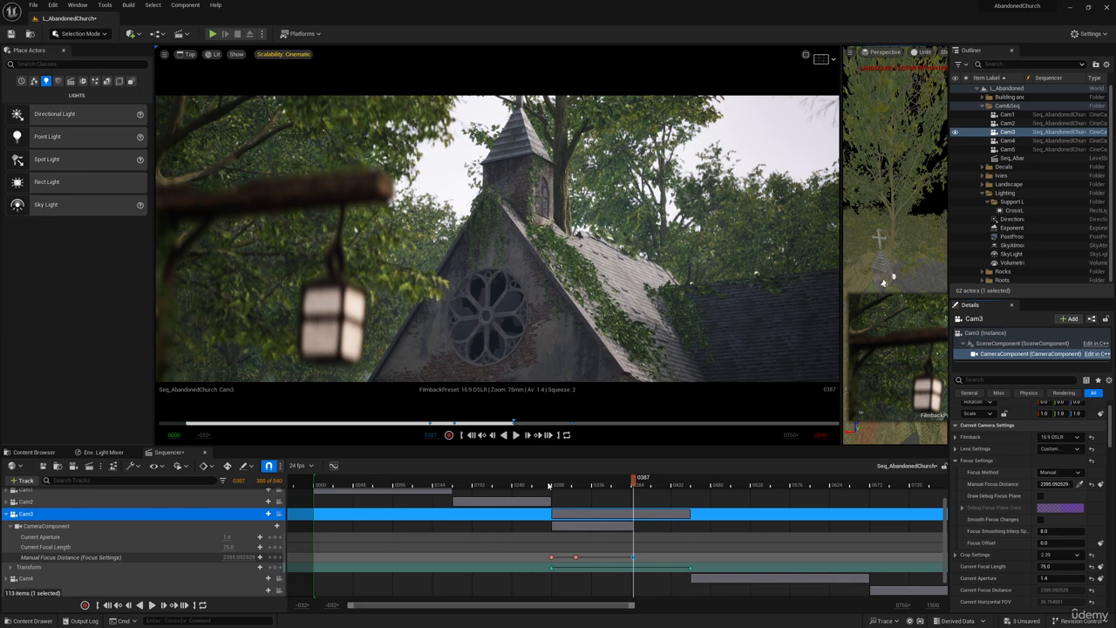
Play the Cam3 shot from its start to review the focus pull from the lantern to the church.
click(549, 486)
key(space)
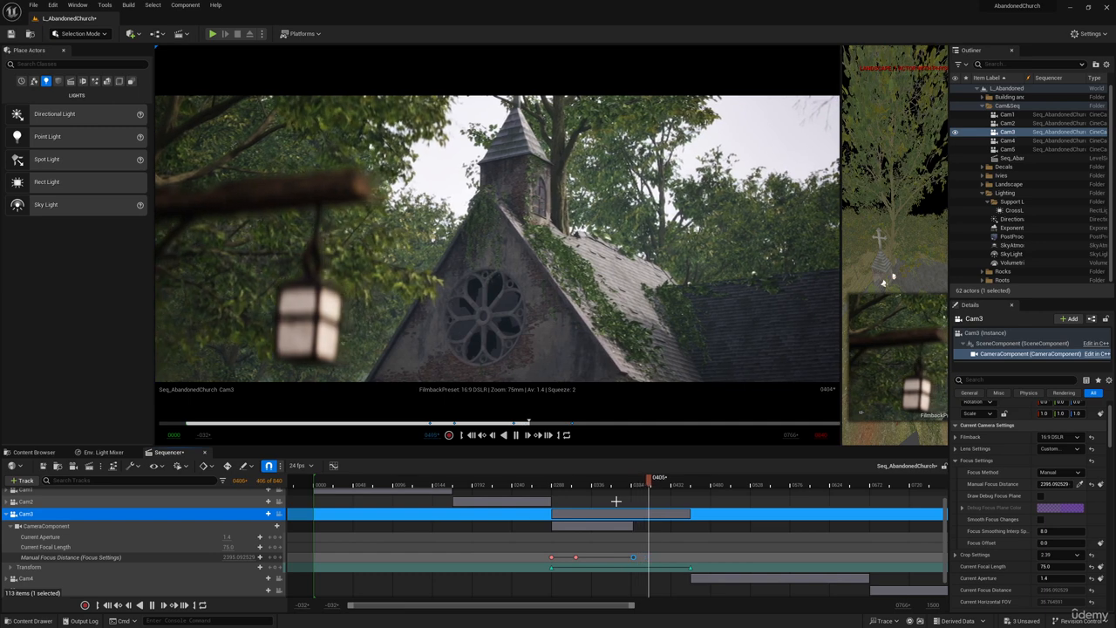
key(space)
At Cam3's first transform key at frame 0288, shift the camera slightly sideways and vertically to reframe the lantern, and key the transform.
click(552, 567)
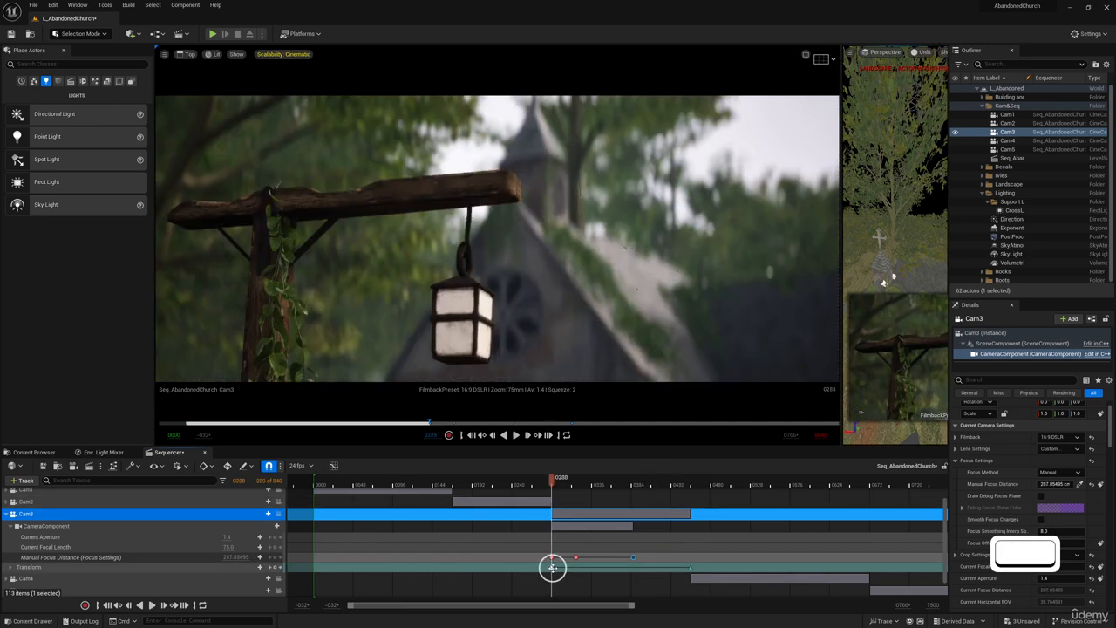
drag(841, 279, 637, 294)
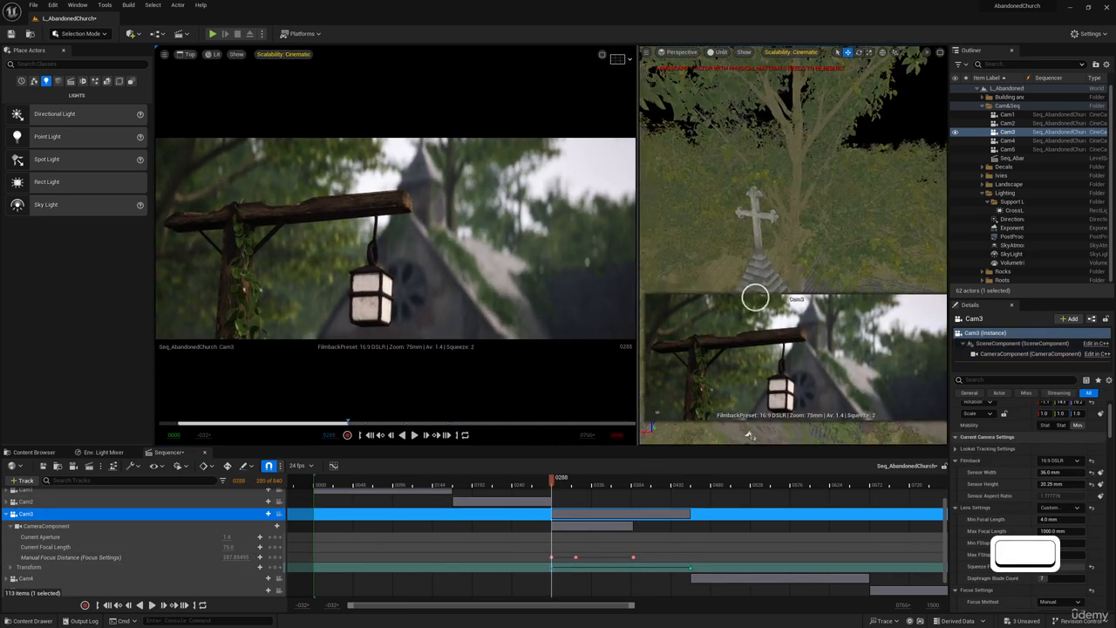
key(s)
key(q)
right_drag(755, 297, 781, 193)
key(a)
key(w)
key(q)
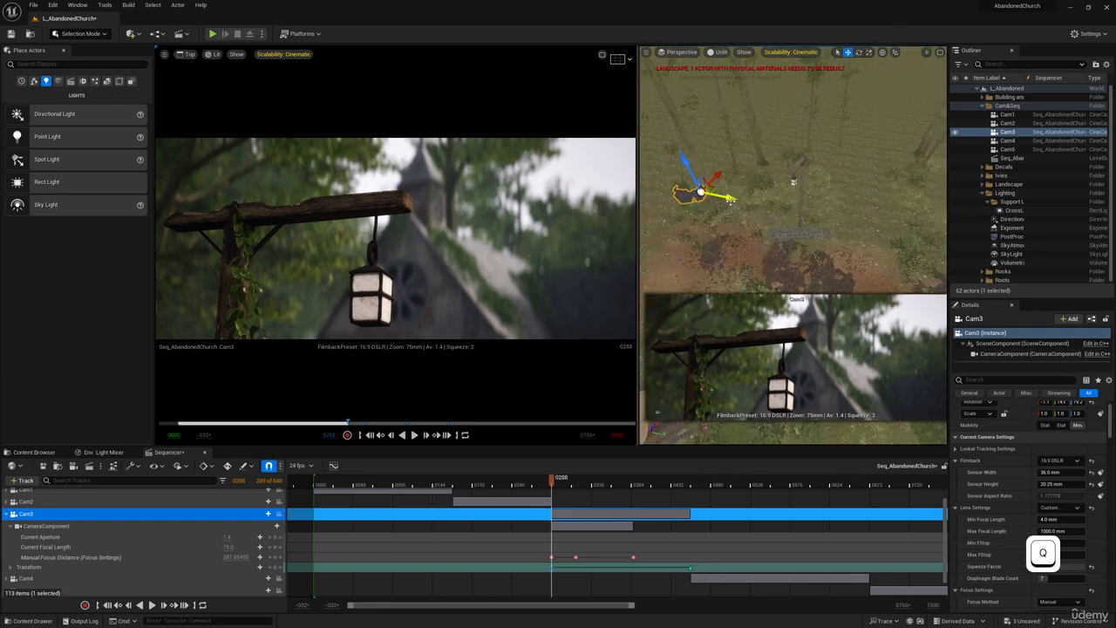
drag(731, 198, 728, 199)
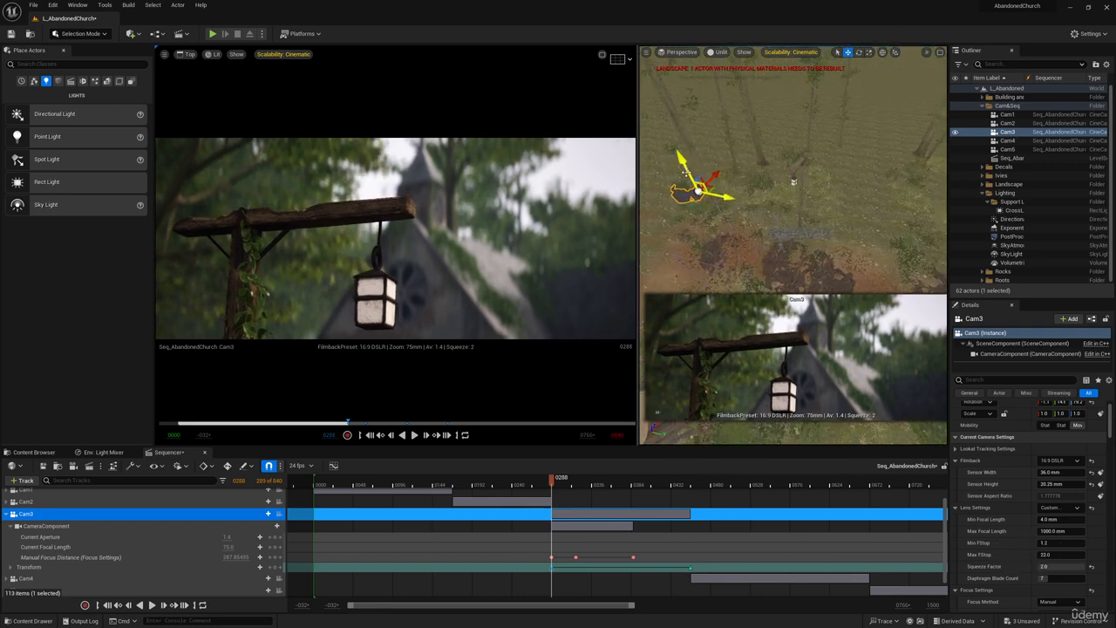
drag(683, 164, 685, 164)
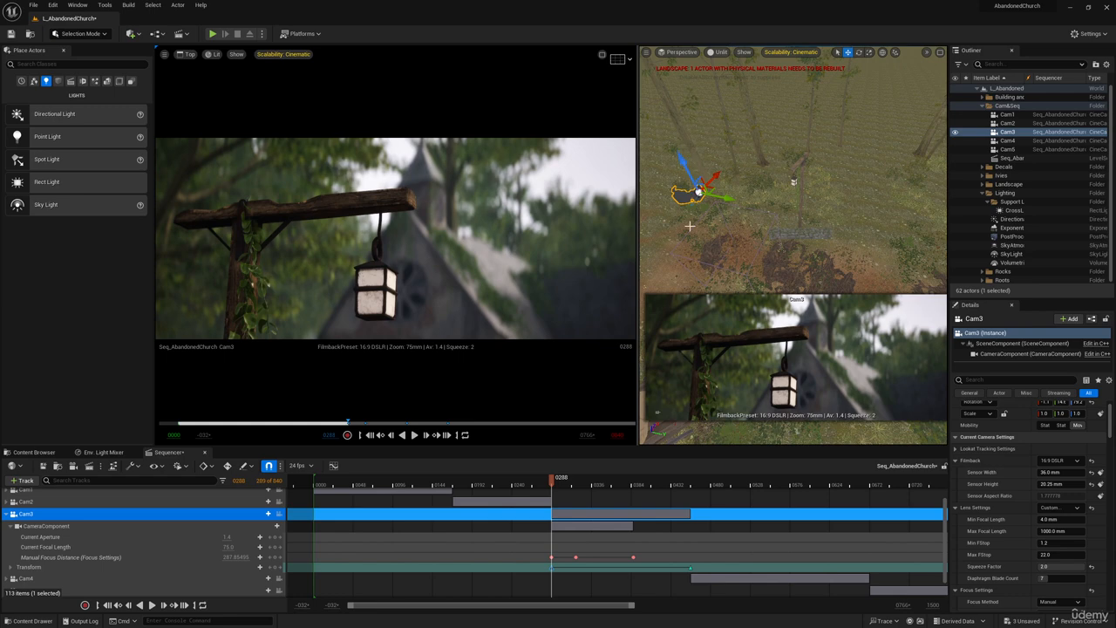
key(s)
At the end of Cam3's shot, frame 0455, shift the camera slightly sideways and vertically to reframe the lantern and church, and key the transform.
click(691, 567)
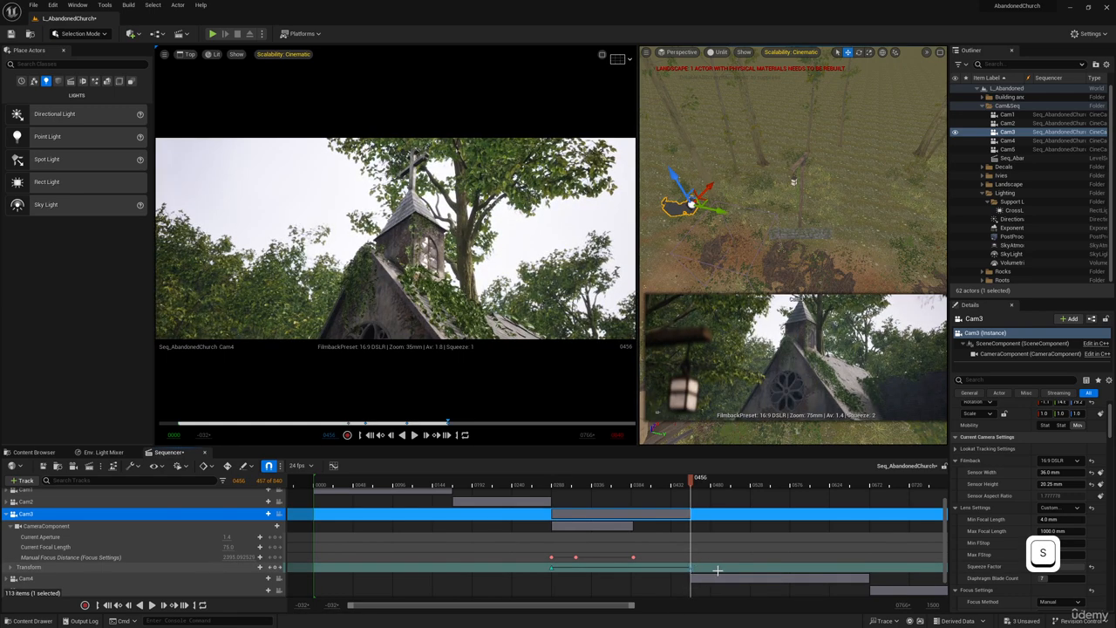
key(Left)
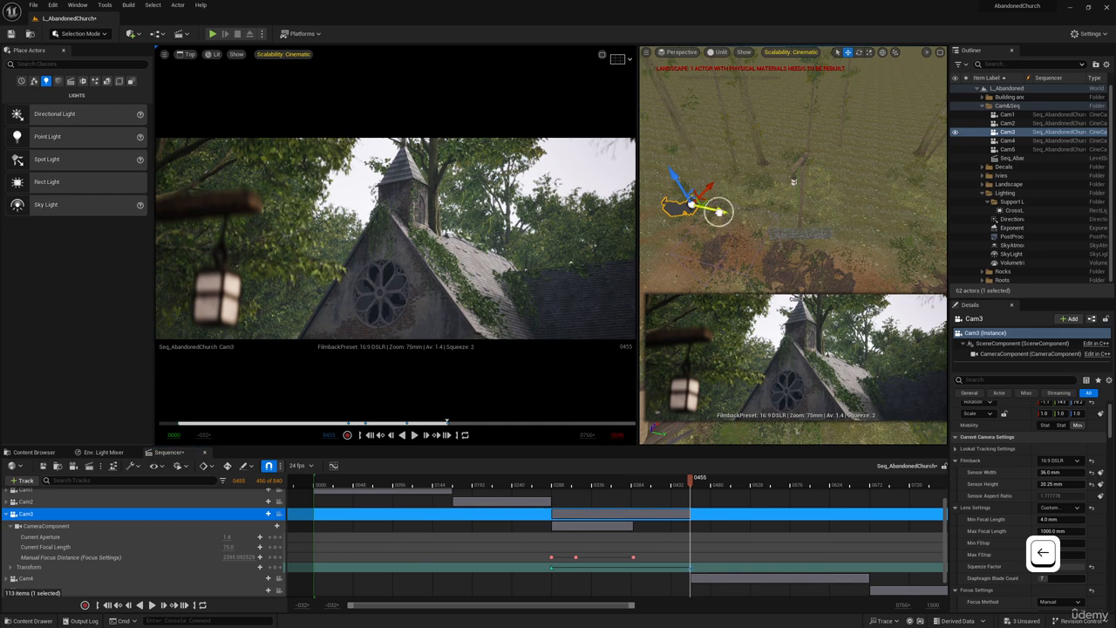
drag(720, 212, 714, 210)
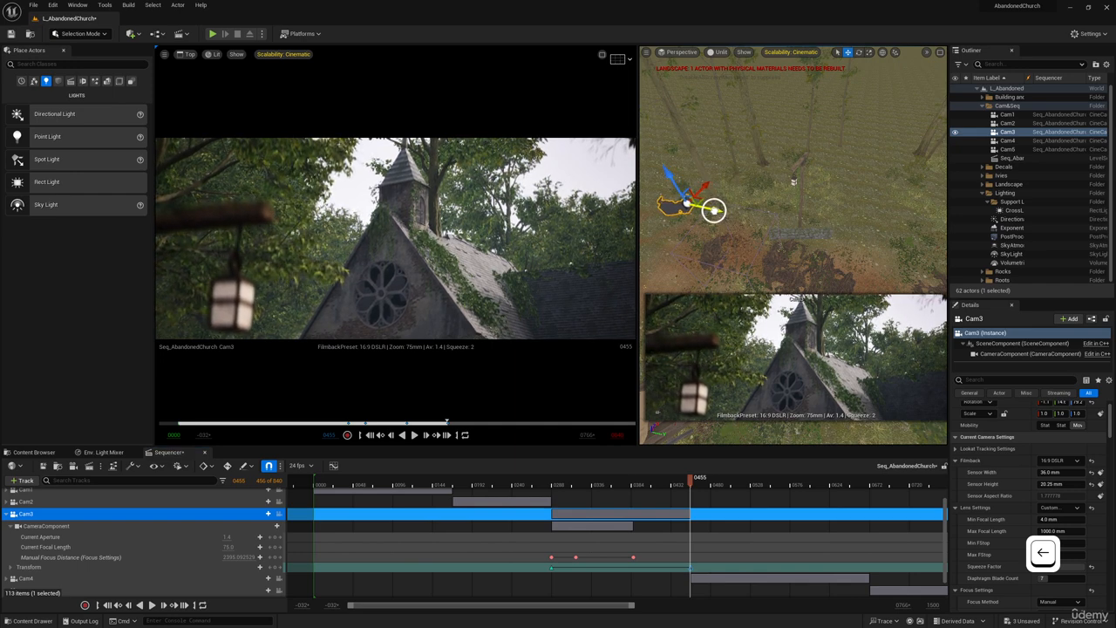
drag(667, 176, 668, 179)
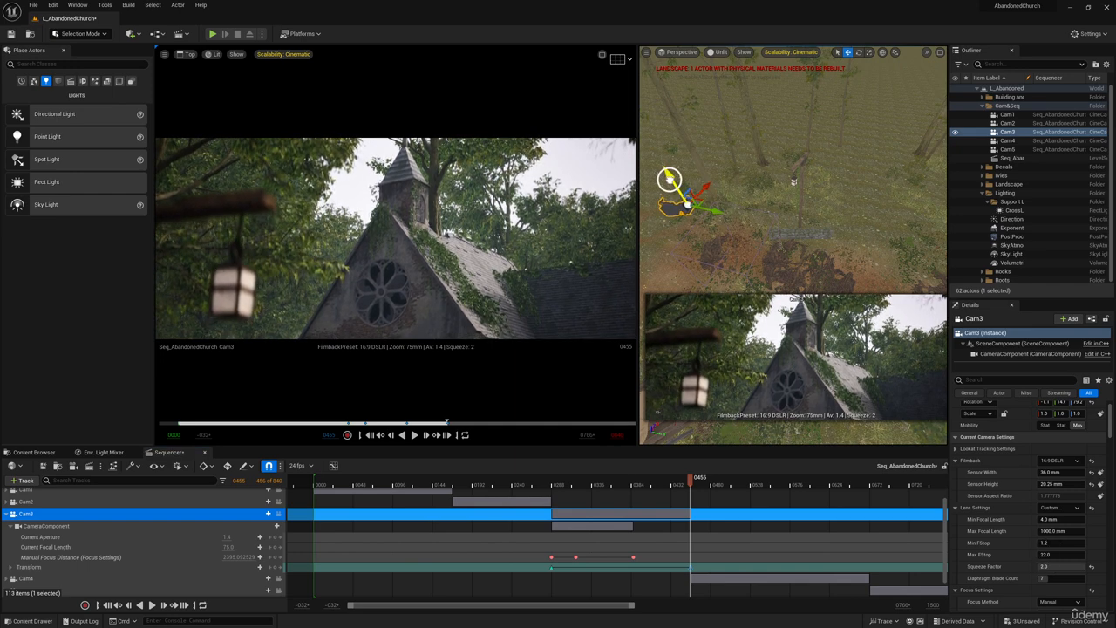
key(s)
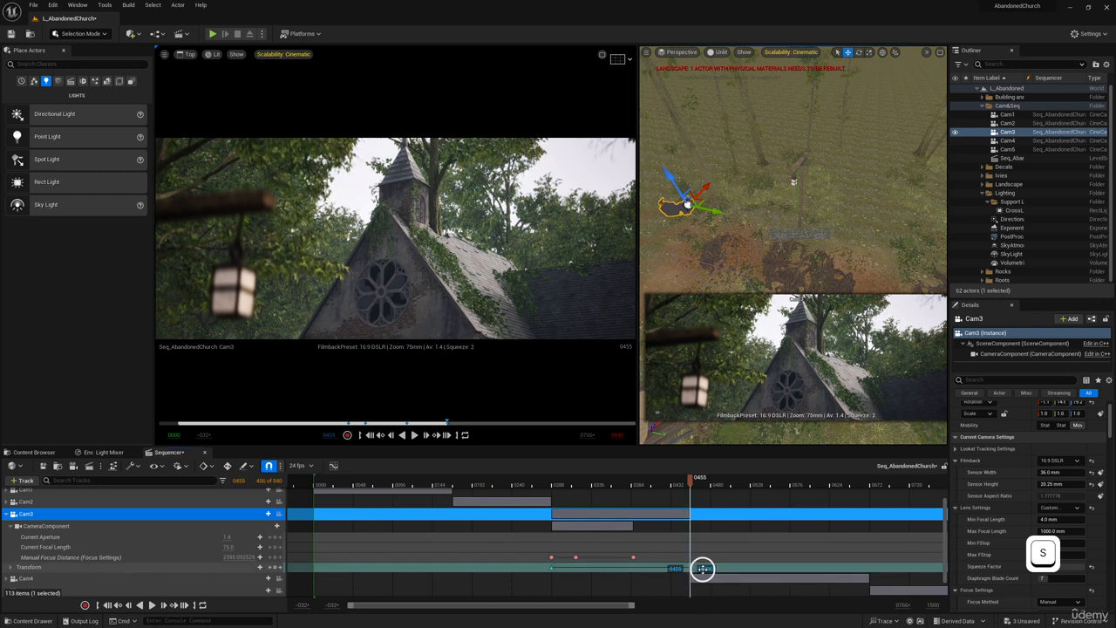
drag(702, 568, 715, 569)
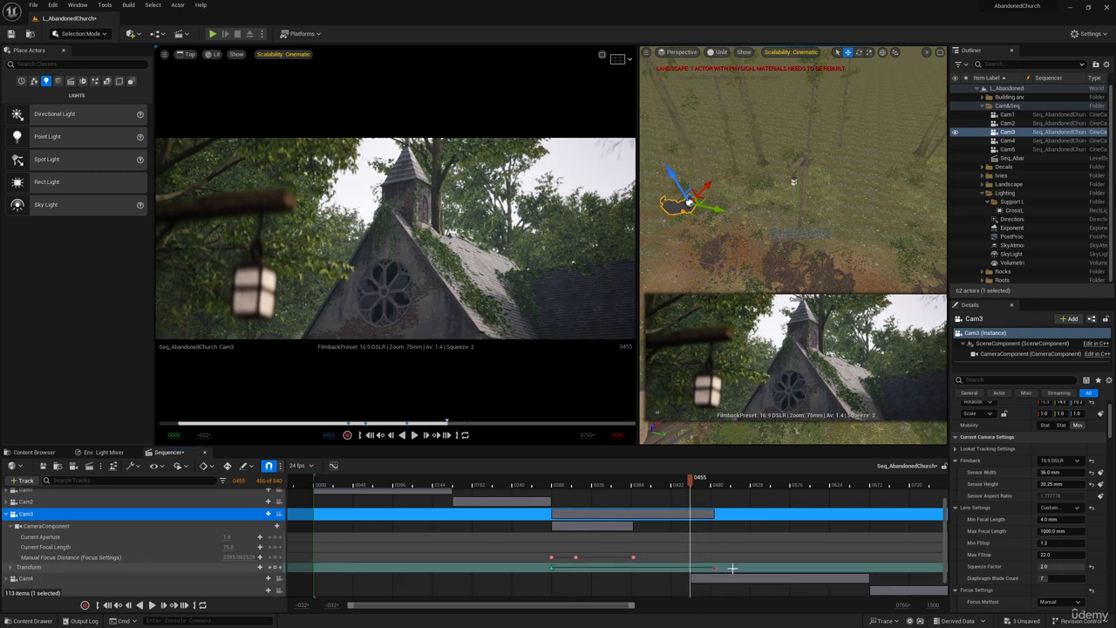
key(ctrl+z)
Play the sequence from the start of Cam3's shot into Cam4's to review the adjusted camera move.
click(552, 482)
key(space)
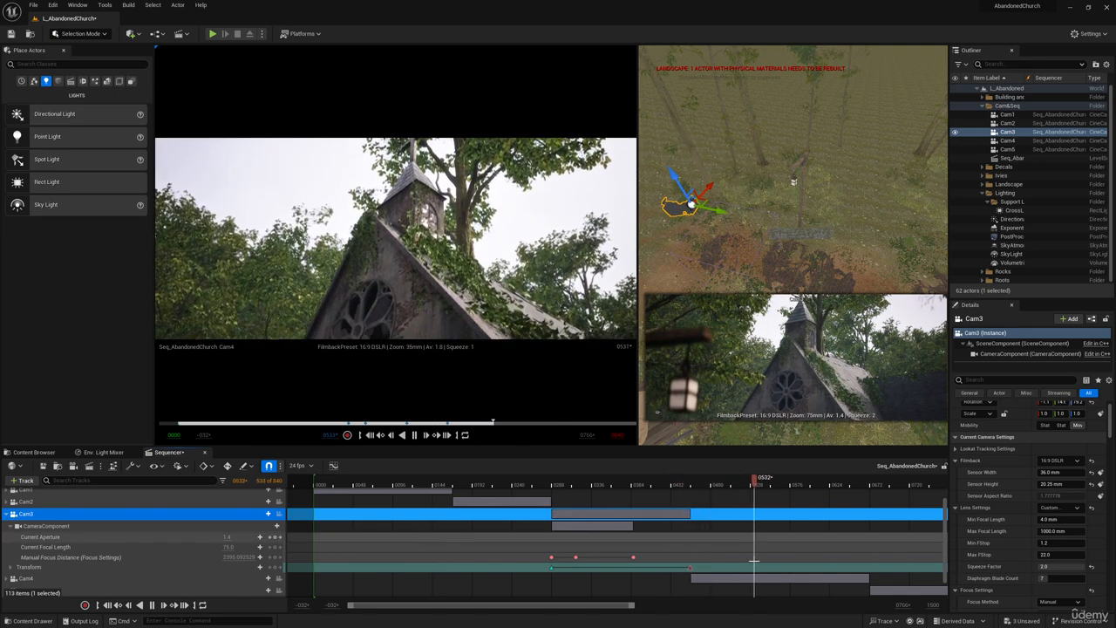
key(space)
Collapse Cam3's track, select Cam4 and go to the start of its shot at frame 0457.
scroll(773, 553, up, 3)
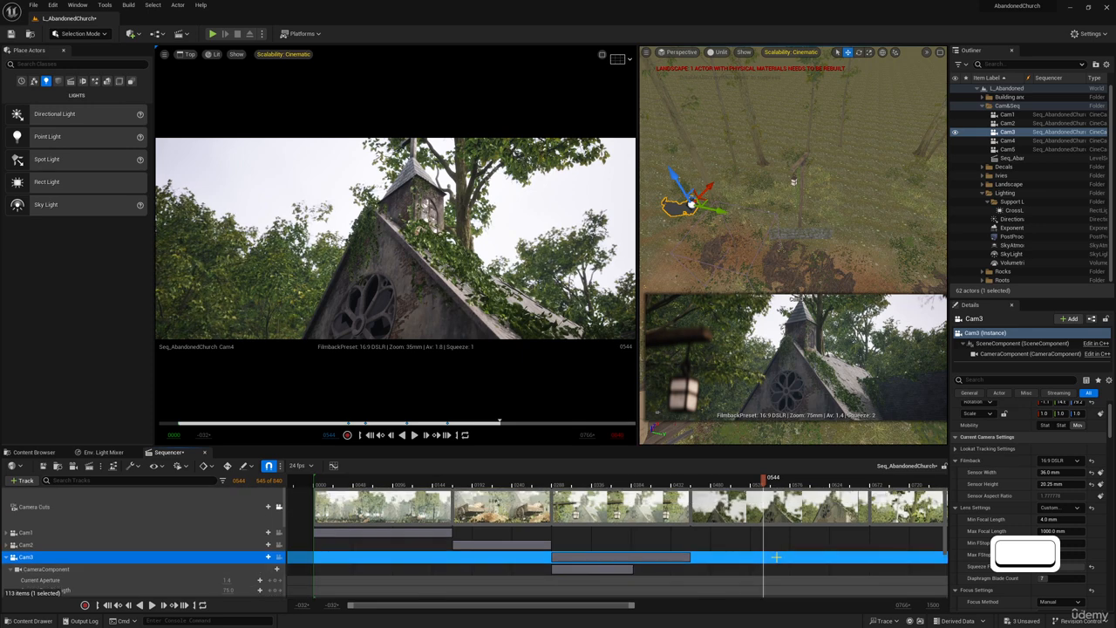
scroll(775, 556, down, 2)
click(7, 517)
click(132, 556)
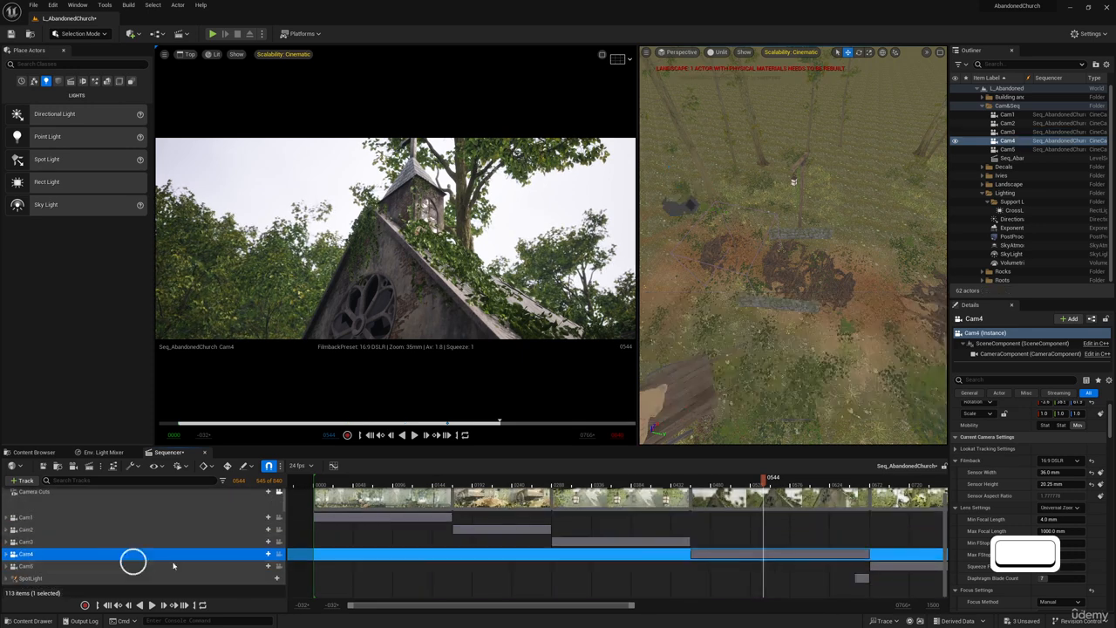
click(694, 479)
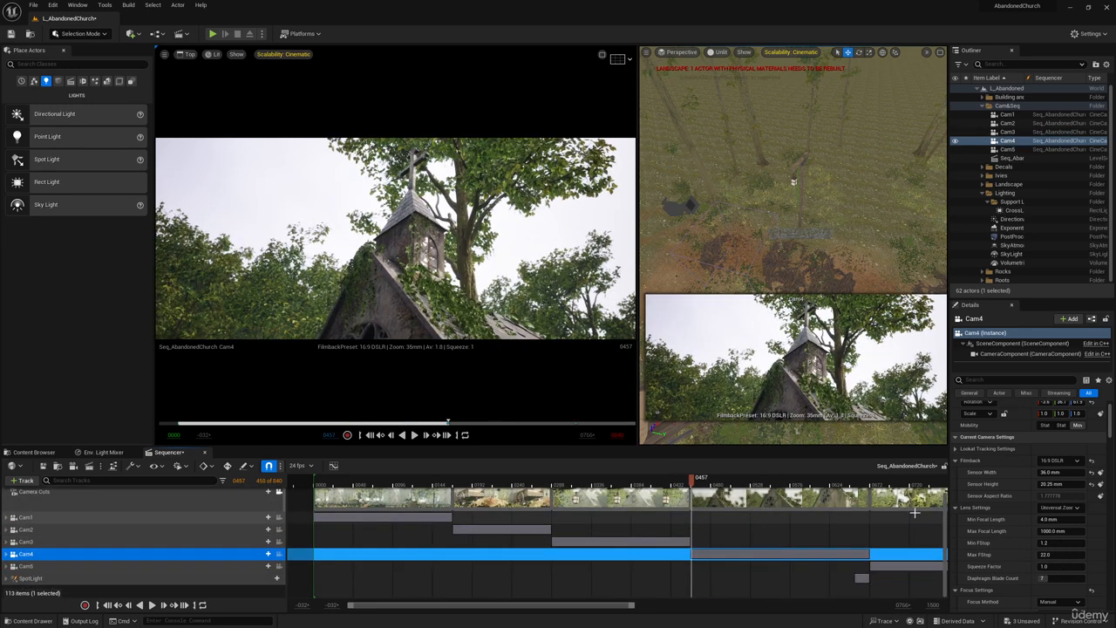
scroll(990, 518, down, 4)
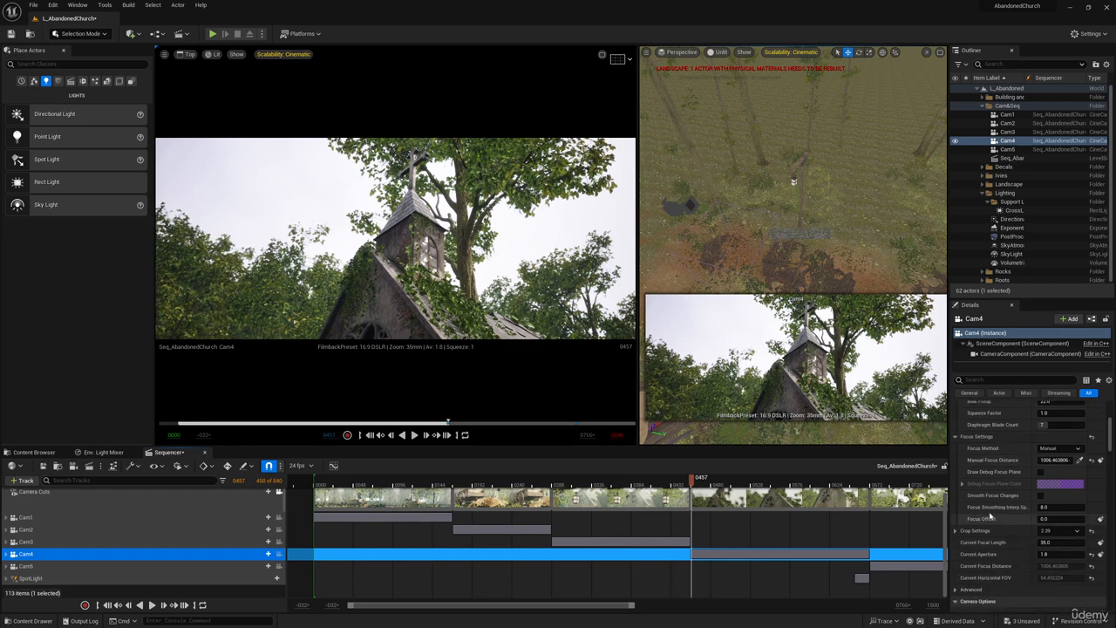
click(1057, 555)
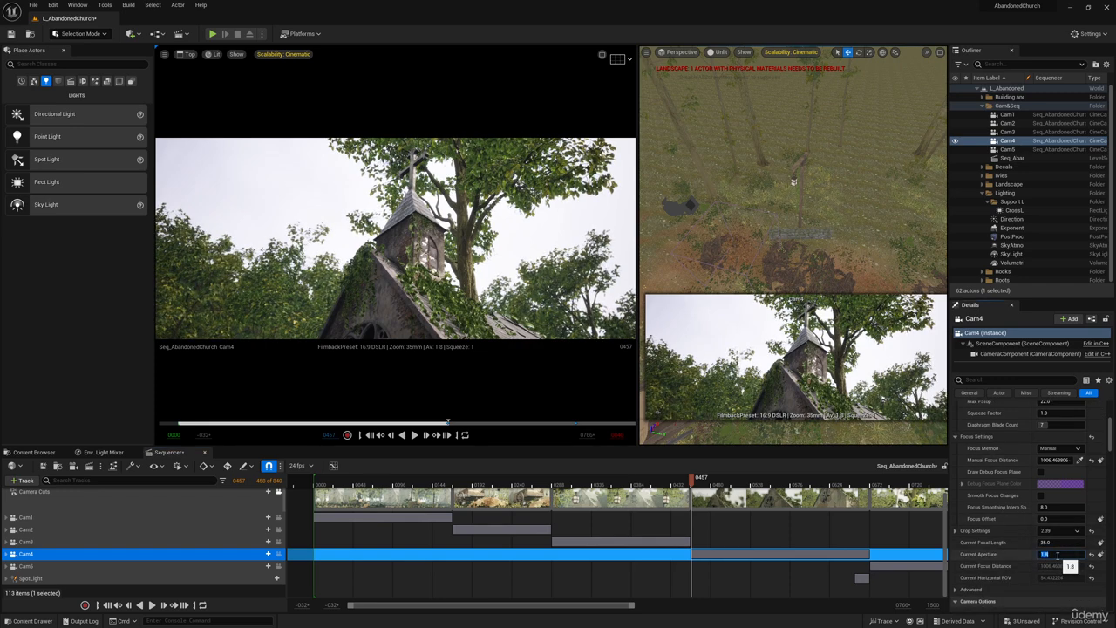
text(.)
key(BackSpace)
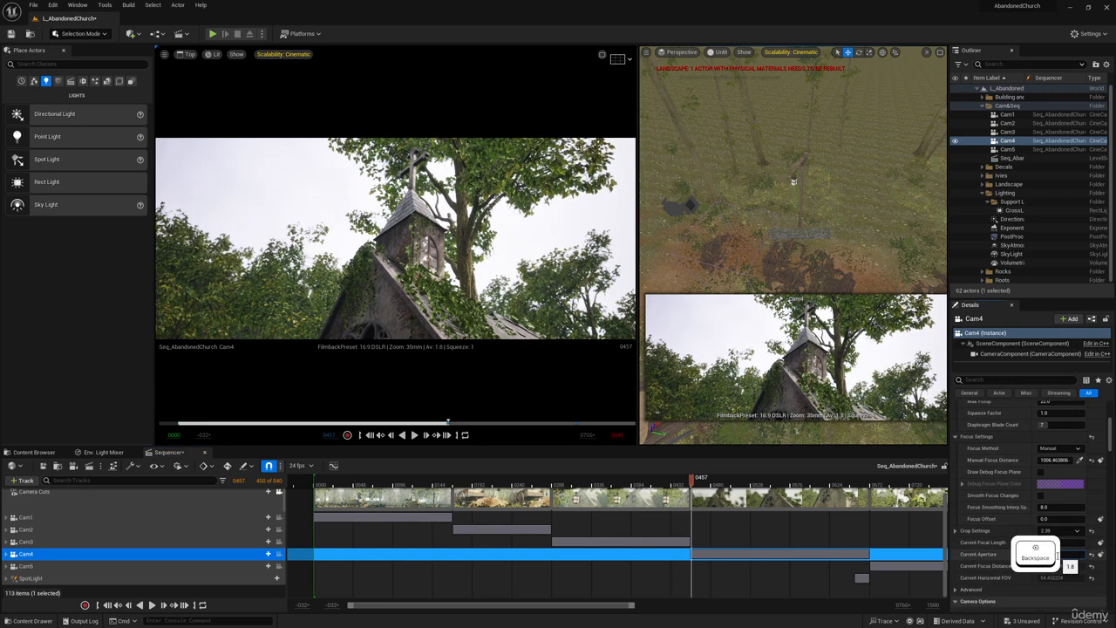
right_click(997, 563)
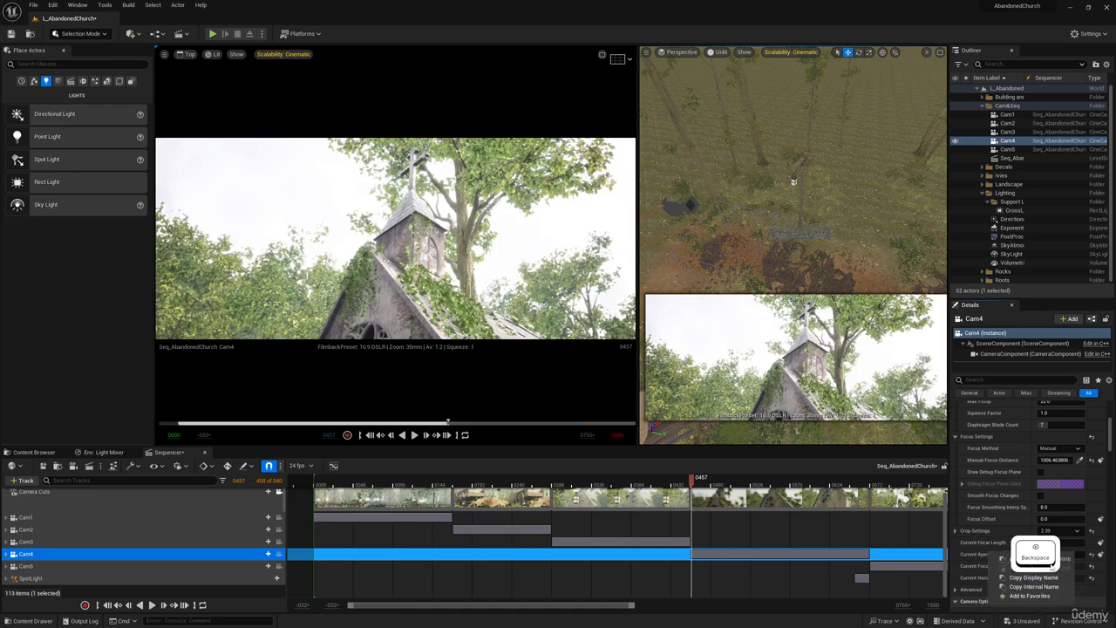
click(974, 560)
key(ctrl+z)
scroll(1020, 506, down, 3)
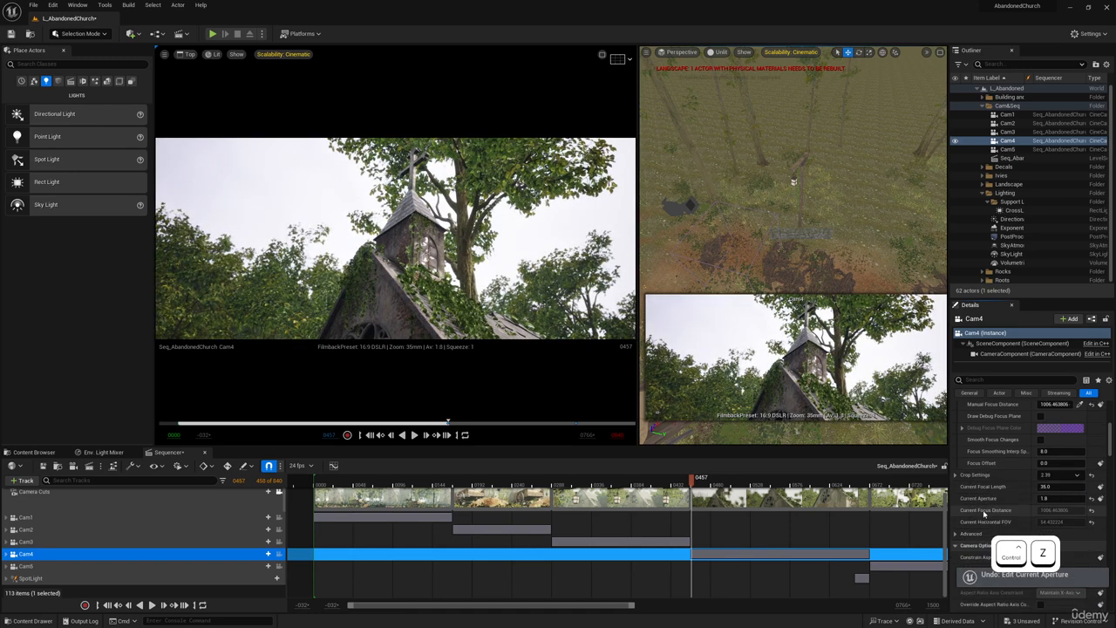
Try a squeeze factor of 2 on Cam4's lens, and return it to 1.
scroll(1037, 480, up, 5)
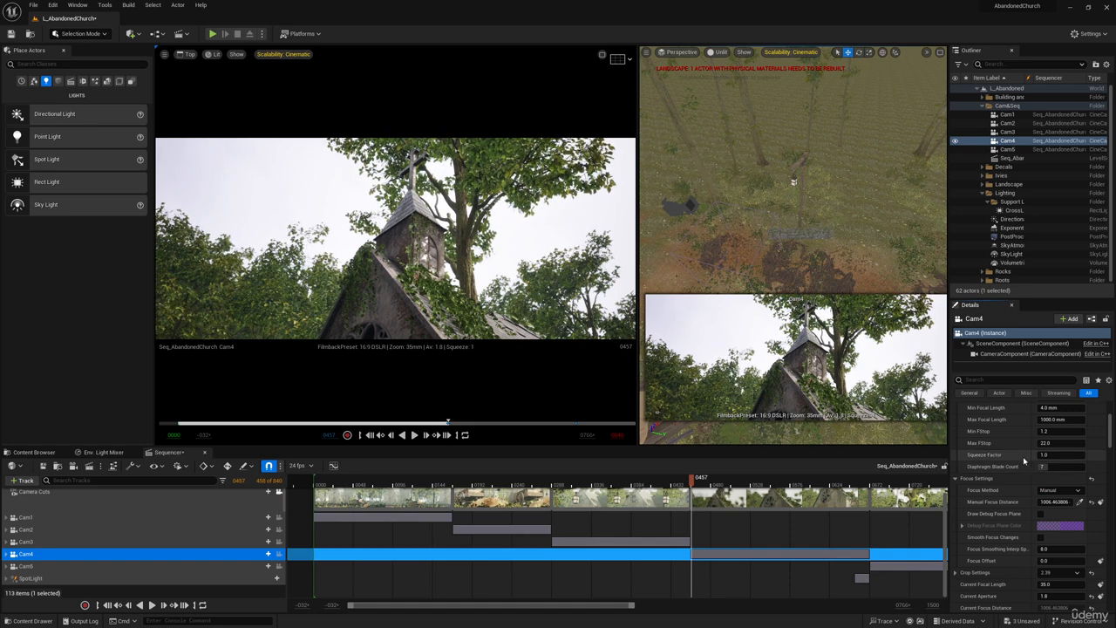
scroll(1027, 466, up, 2)
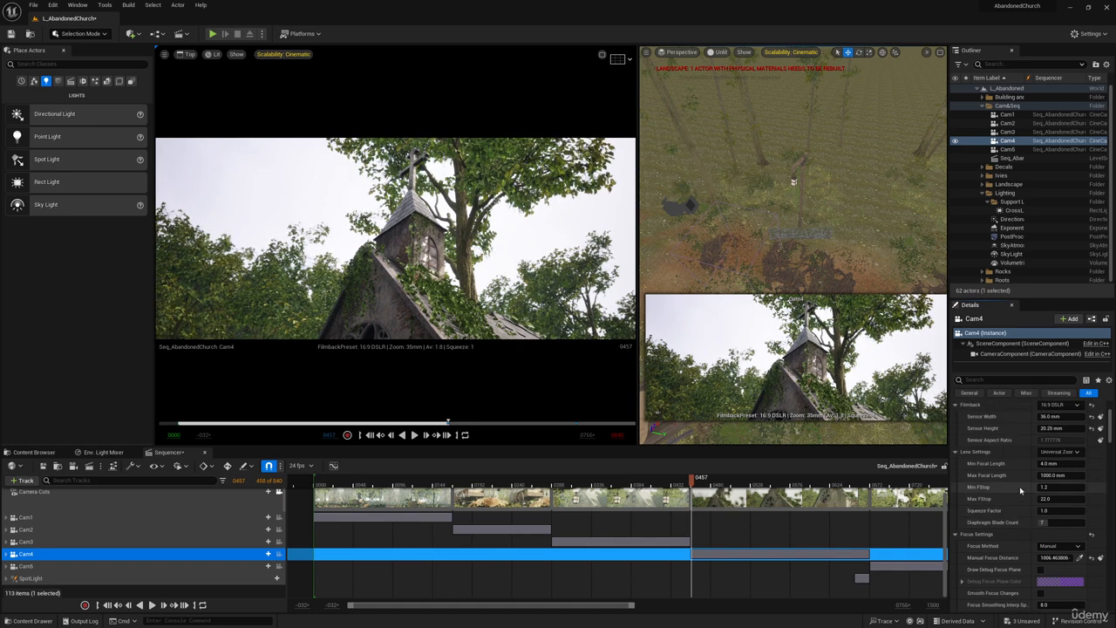
click(1057, 510)
text(2)
key(Return)
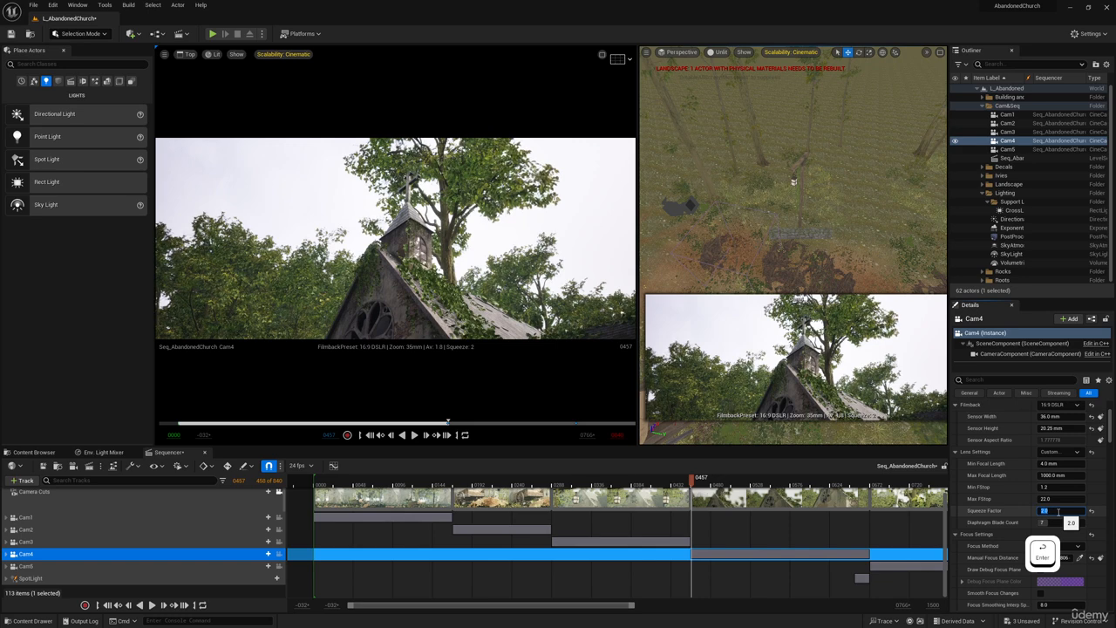
text(1)
key(Return)
Filter Cam4's properties for exposure and lower the exposure compensation to about 9.19.
scroll(1013, 514, up, 1)
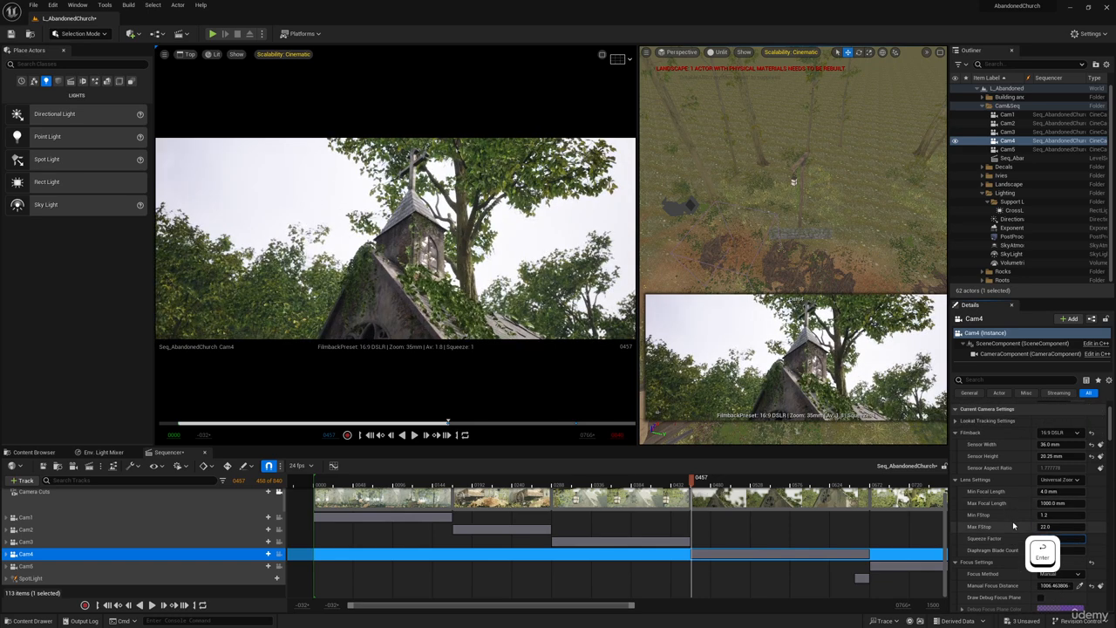
scroll(1016, 524, down, 1)
scroll(1016, 524, up, 1)
scroll(1016, 525, up, 1)
click(976, 380)
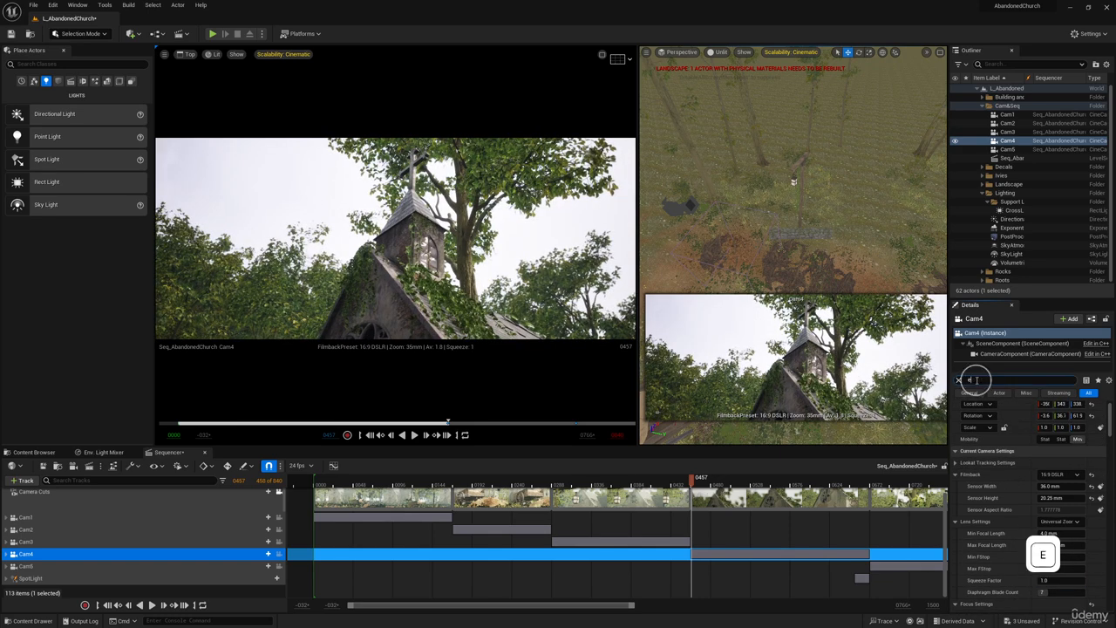
text(ex)
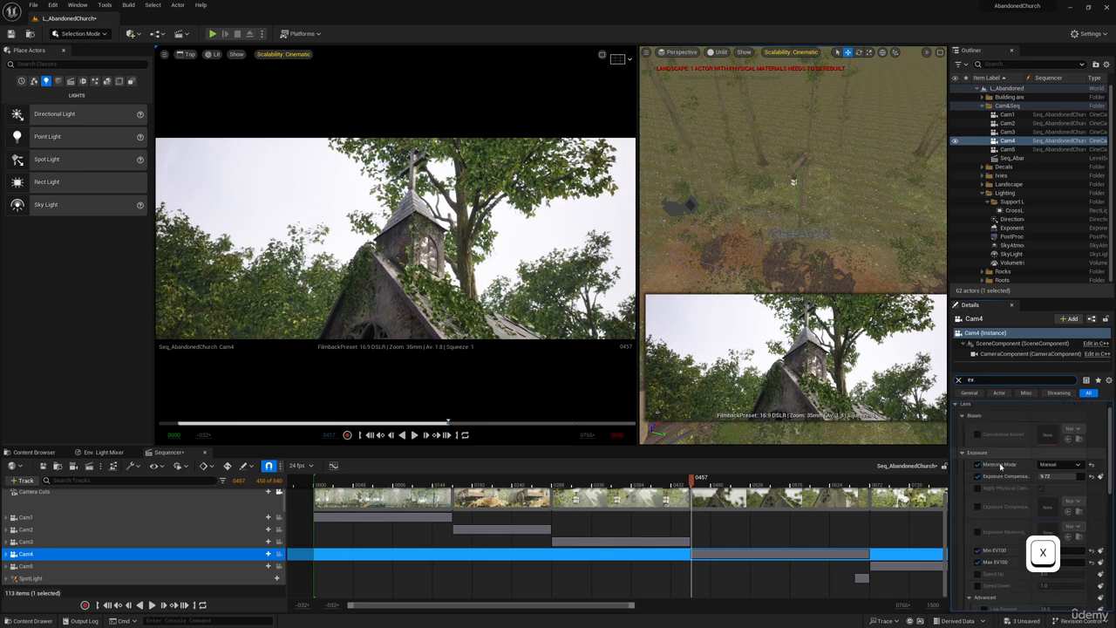
click(1076, 477)
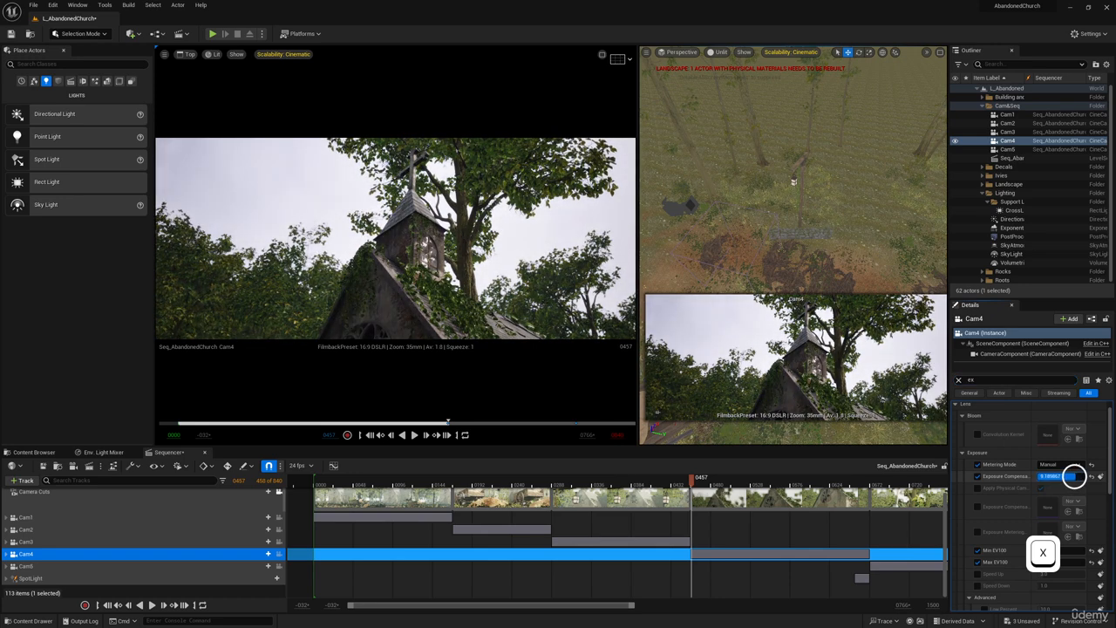
drag(1074, 476, 1074, 476)
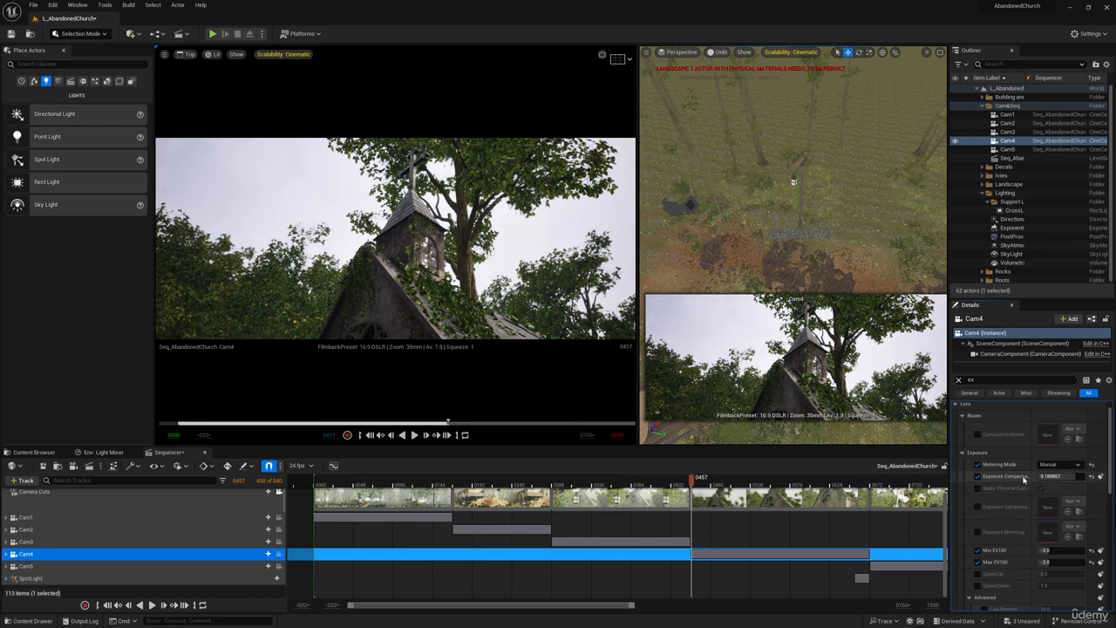
Go to frame 0021 in Cam1's shot and switch the cinematic viewport to Game View.
click(340, 479)
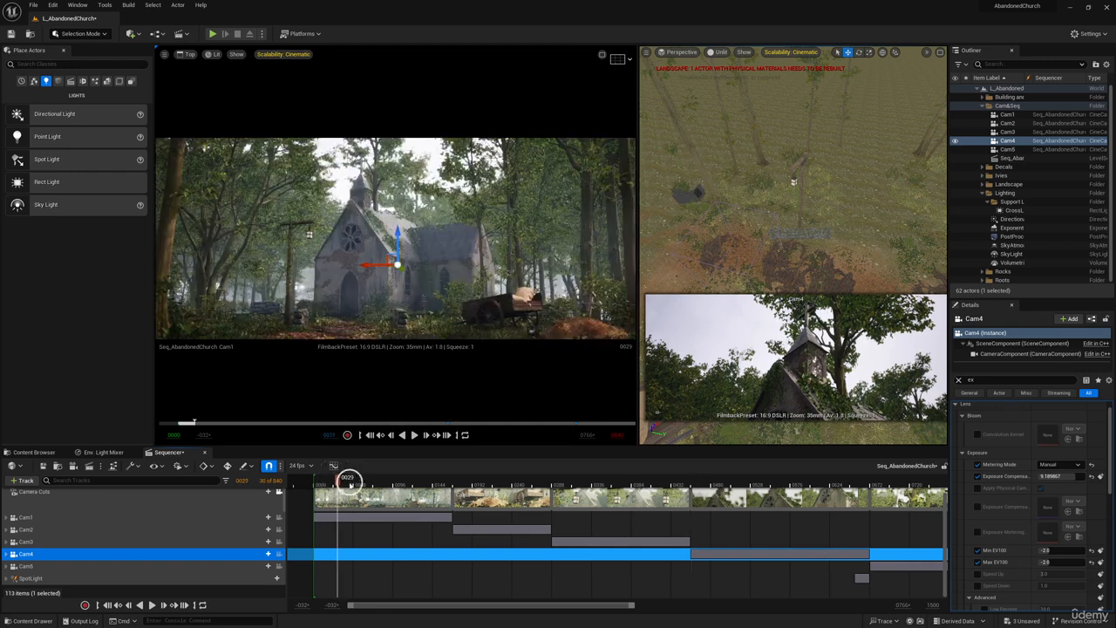
drag(337, 478, 331, 478)
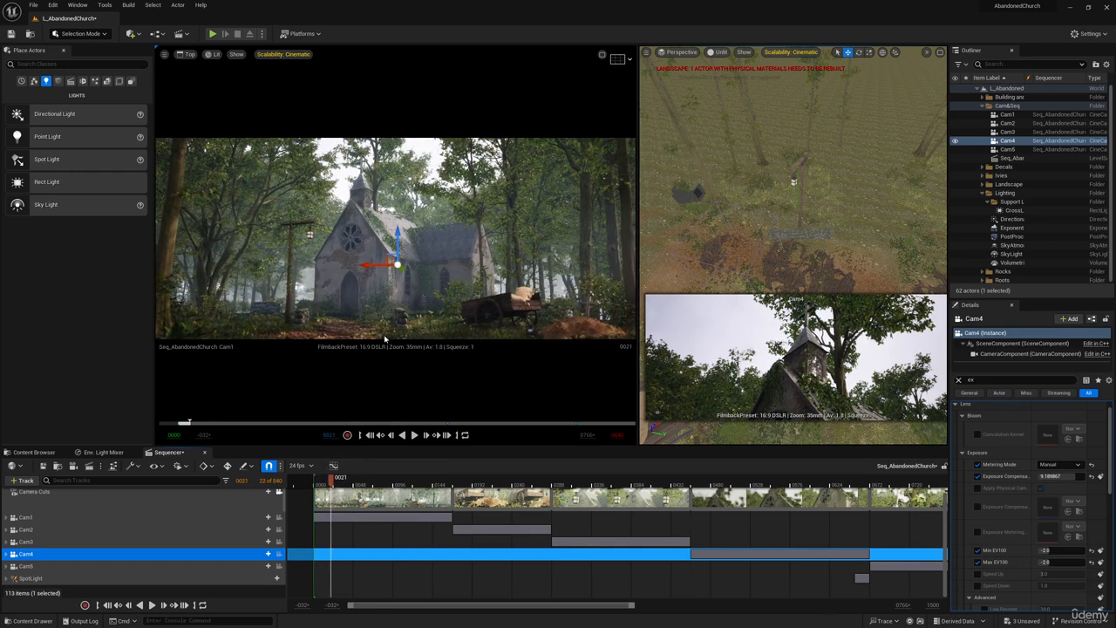
click(331, 331)
key(g)
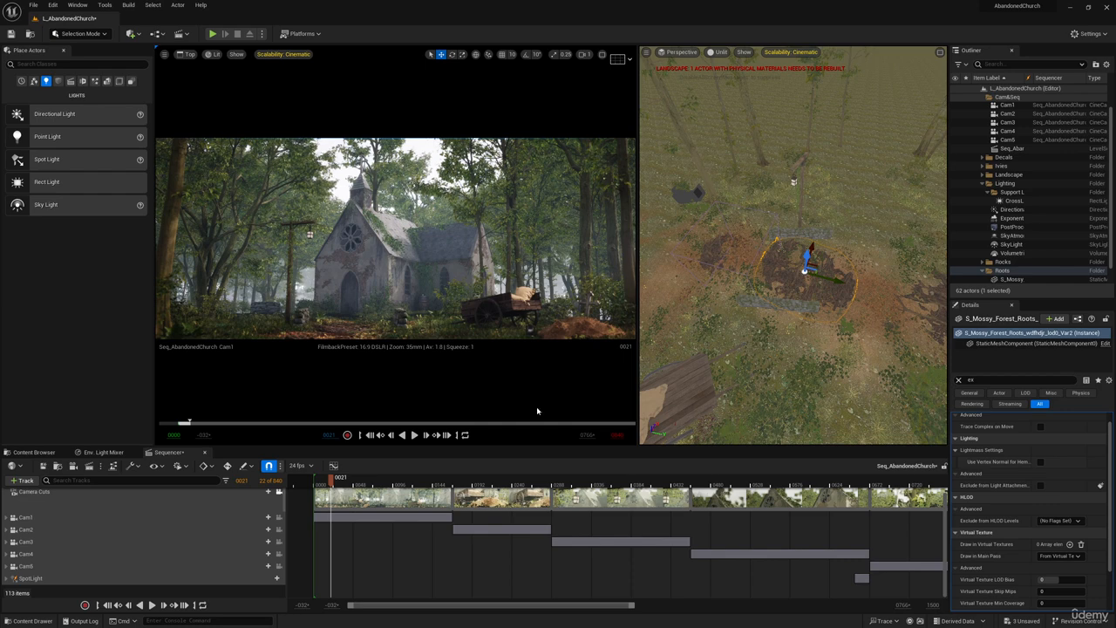
Select Cam1, clear the property filter and set the camera's current aperture to 2.8.
scroll(1005, 514, down, 2)
scroll(1006, 516, up, 3)
scroll(698, 541, up, 1)
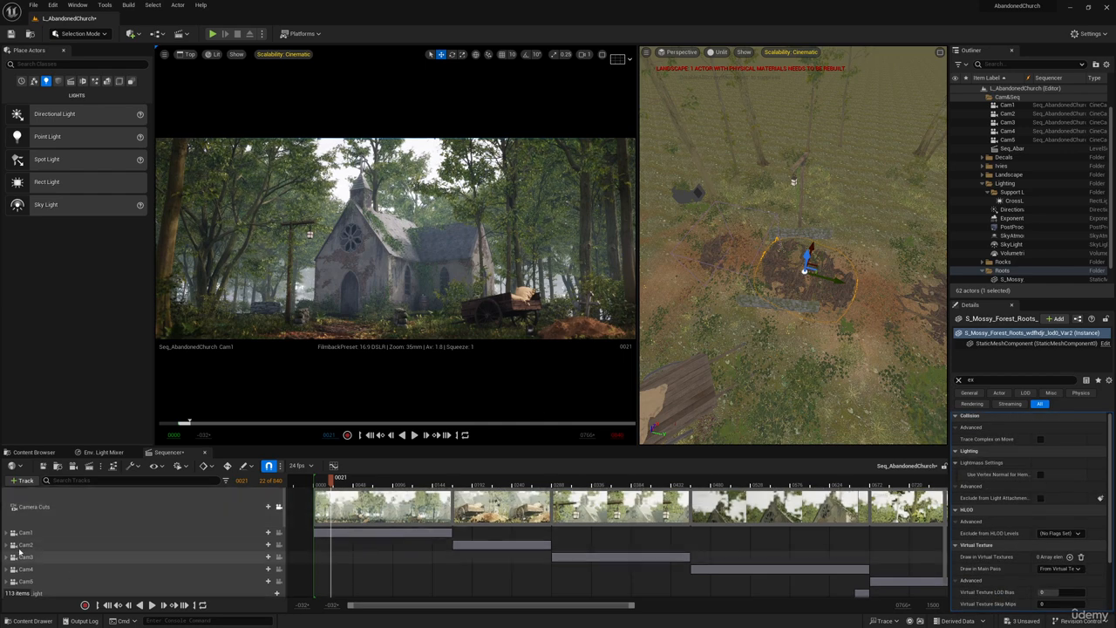
click(365, 538)
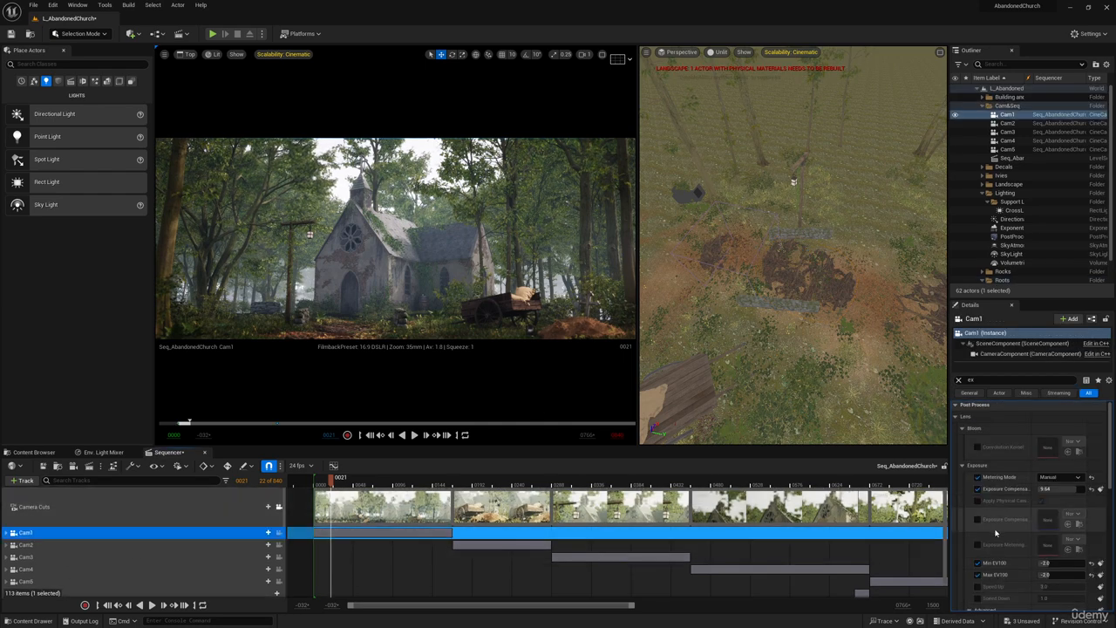
click(959, 380)
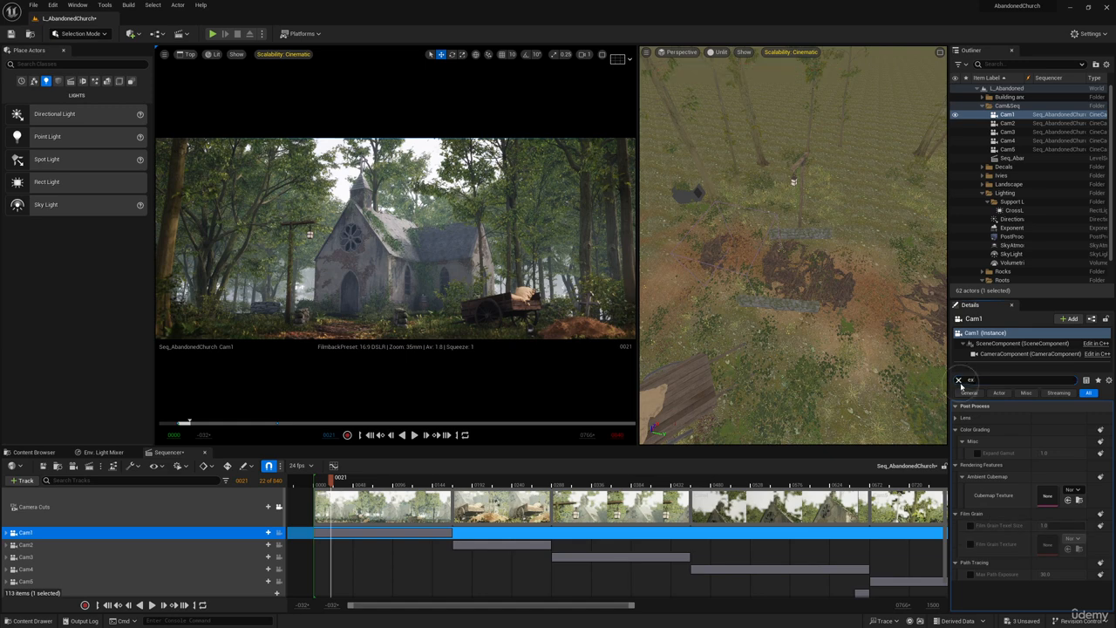
scroll(1011, 538, down, 3)
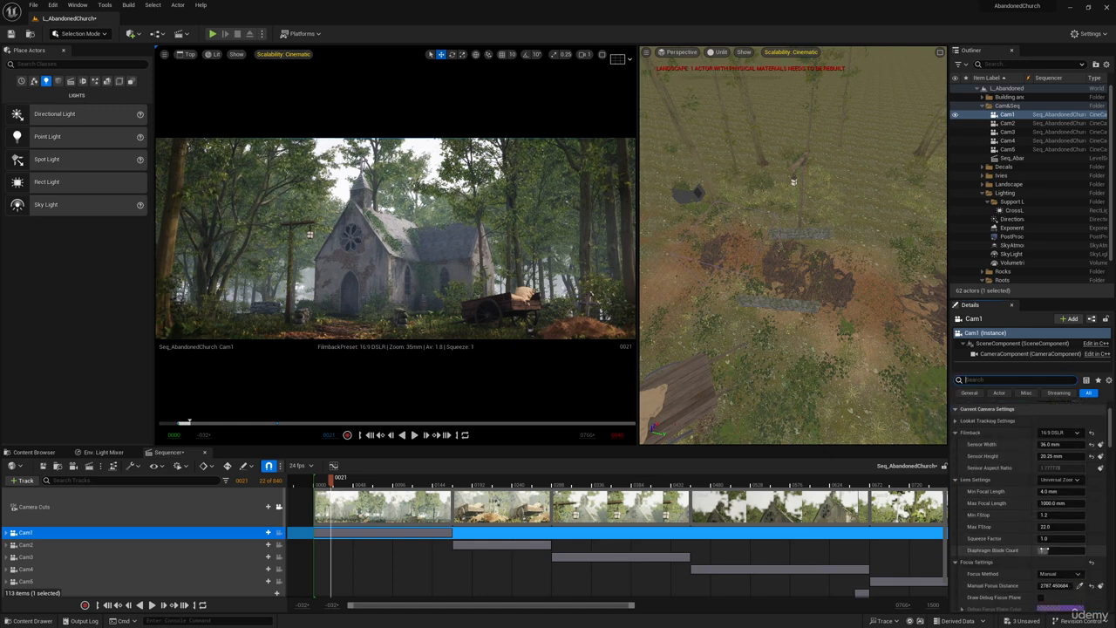
scroll(1038, 554, down, 2)
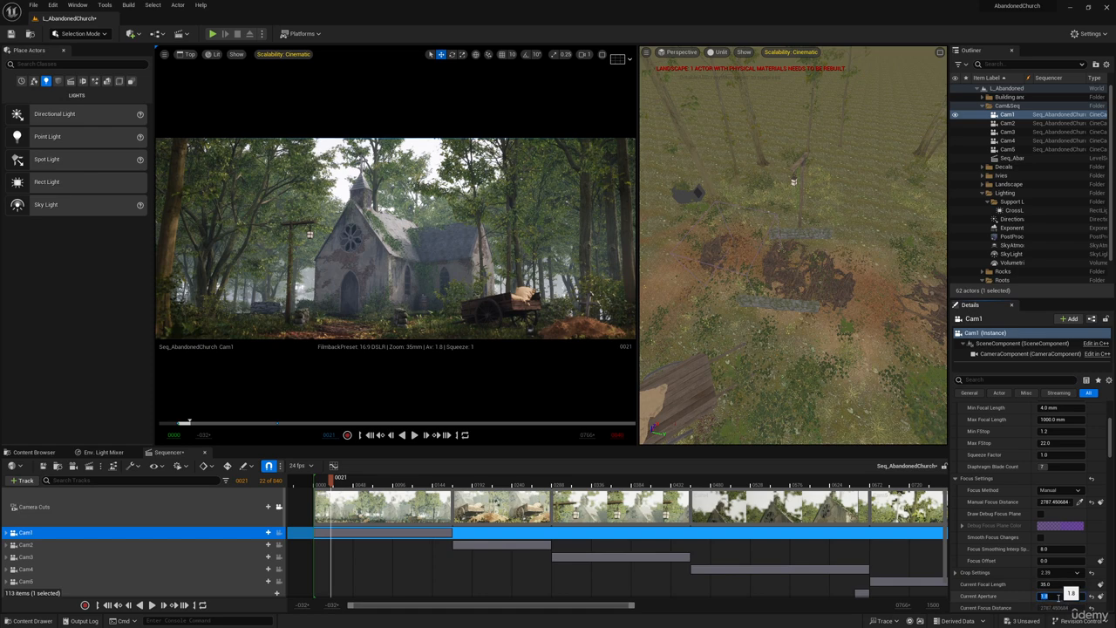
text(2.8)
key(Return)
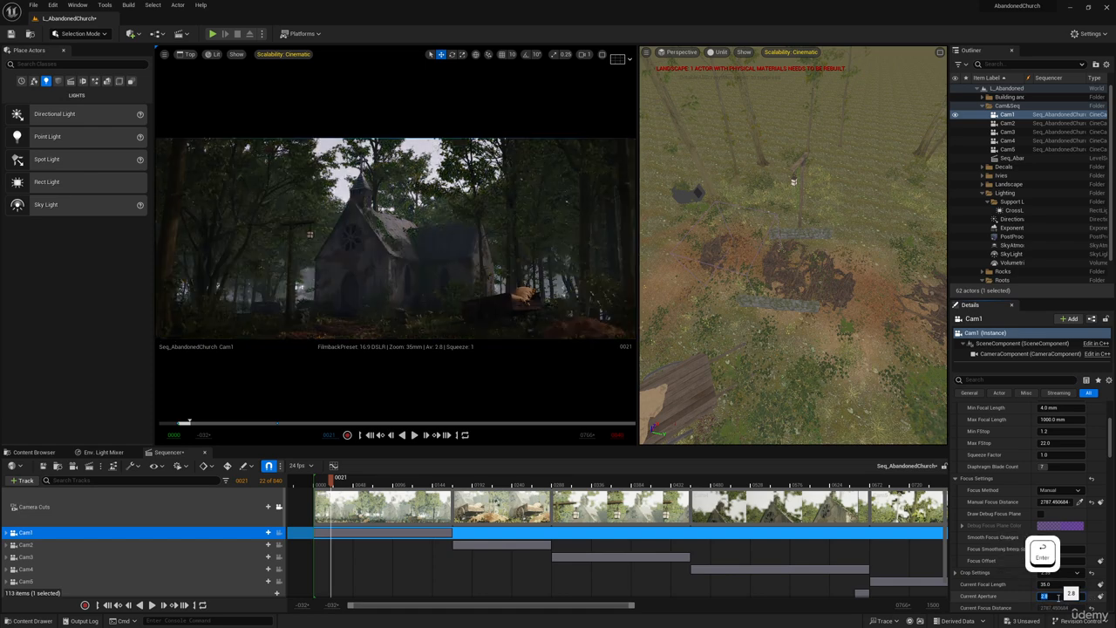
Filter Cam1's properties for exposure and set the exposure compensation to 10.9.
click(1011, 380)
text(ex)
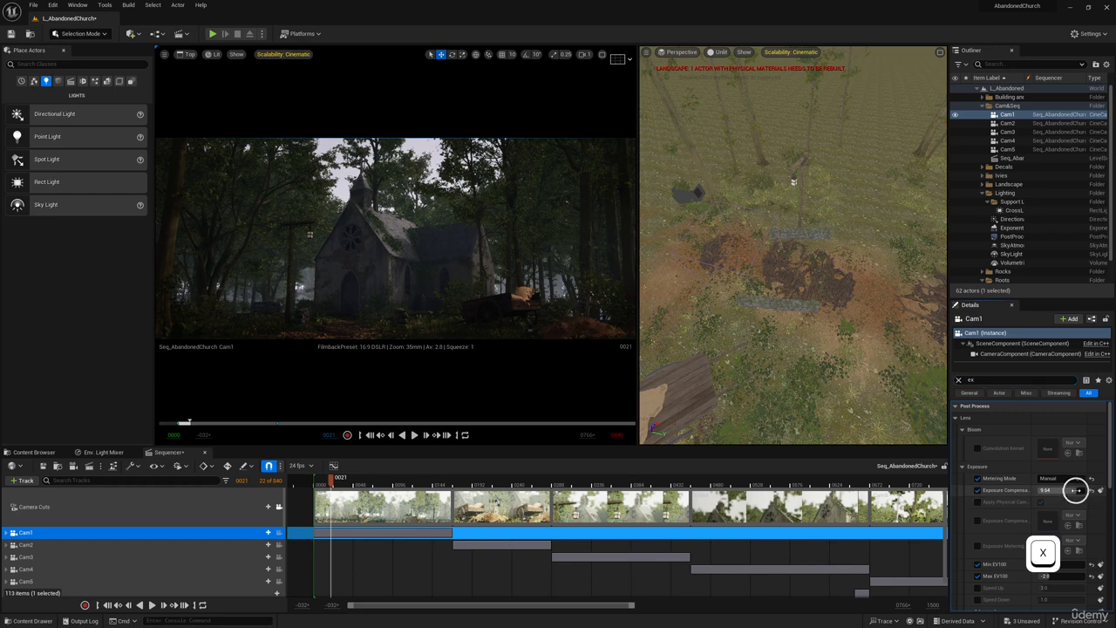
drag(1074, 491, 1075, 490)
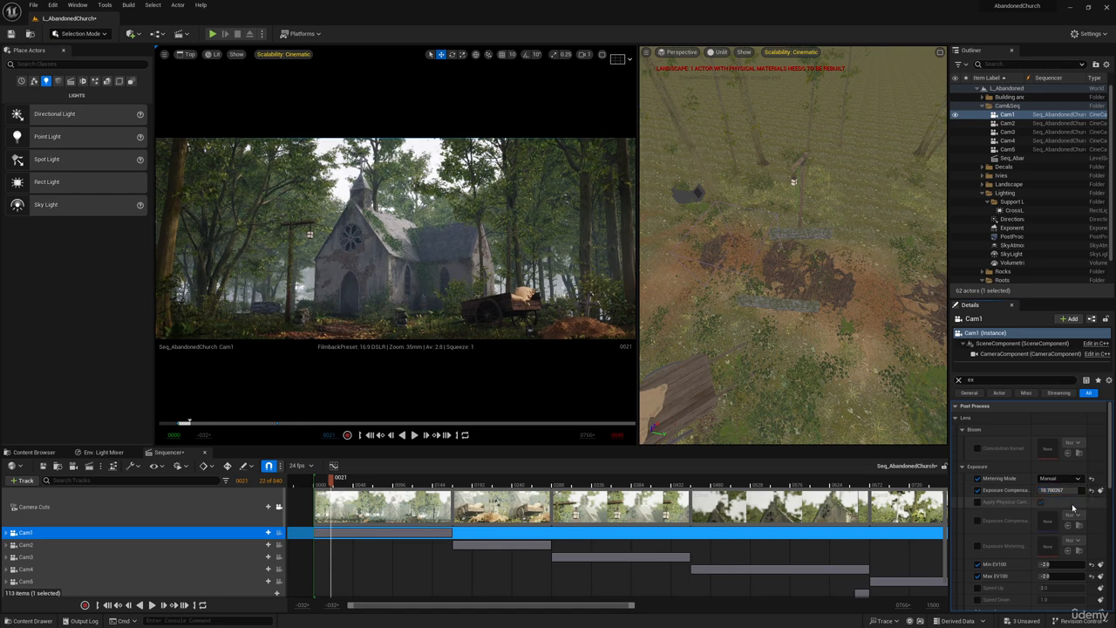
click(1073, 491)
text(10)
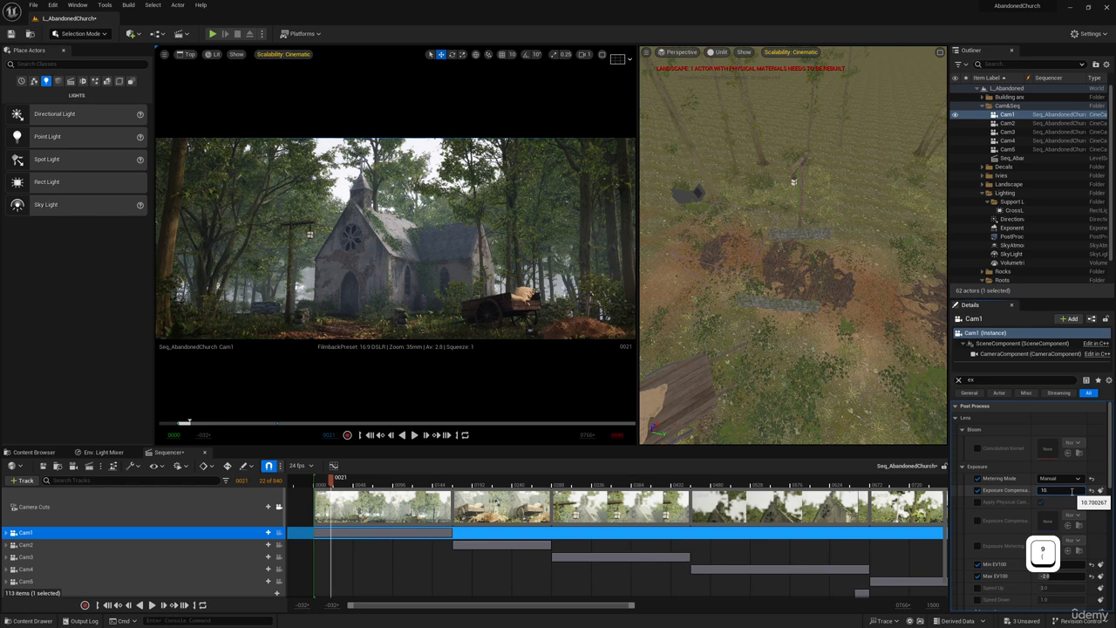
key(Return)
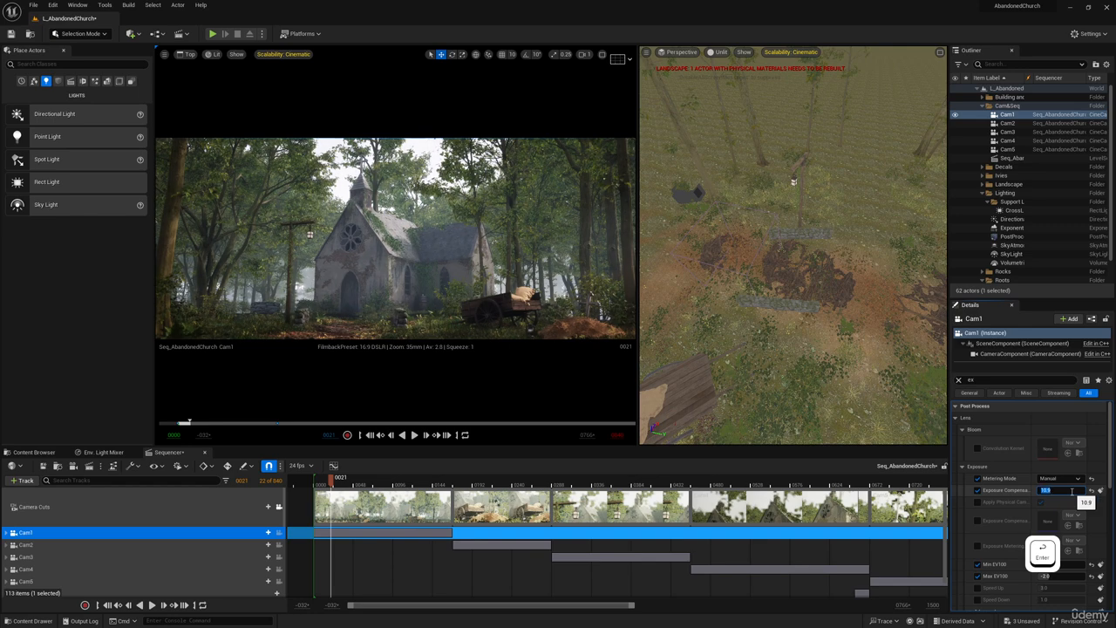
Maximize the cinematic viewport and play the sequence from frame 0000 into Cam4's shot.
click(314, 479)
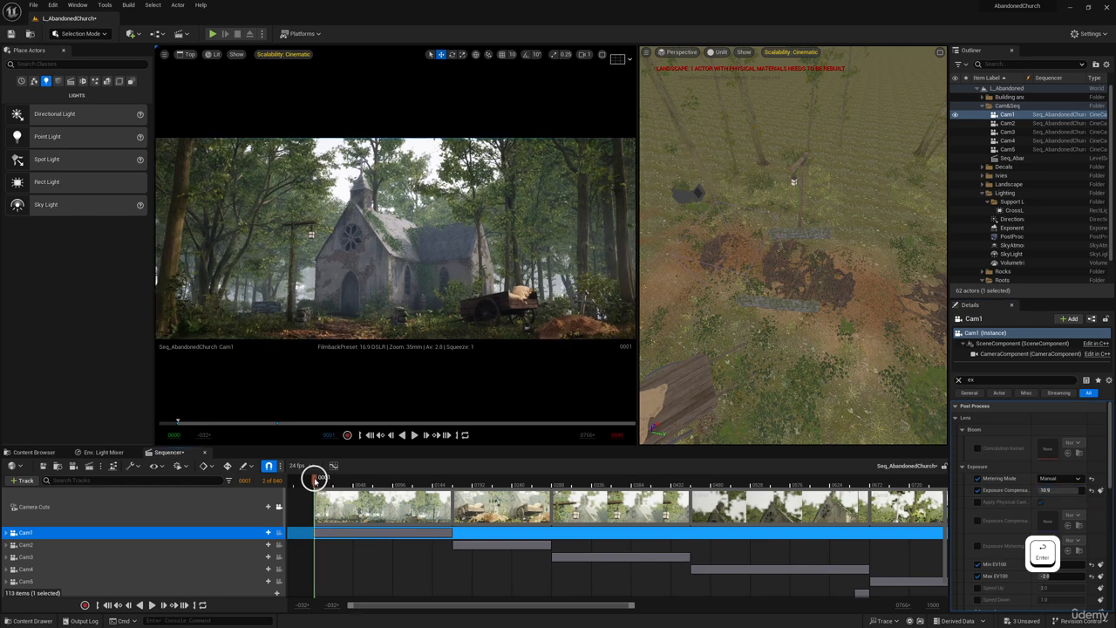
click(602, 55)
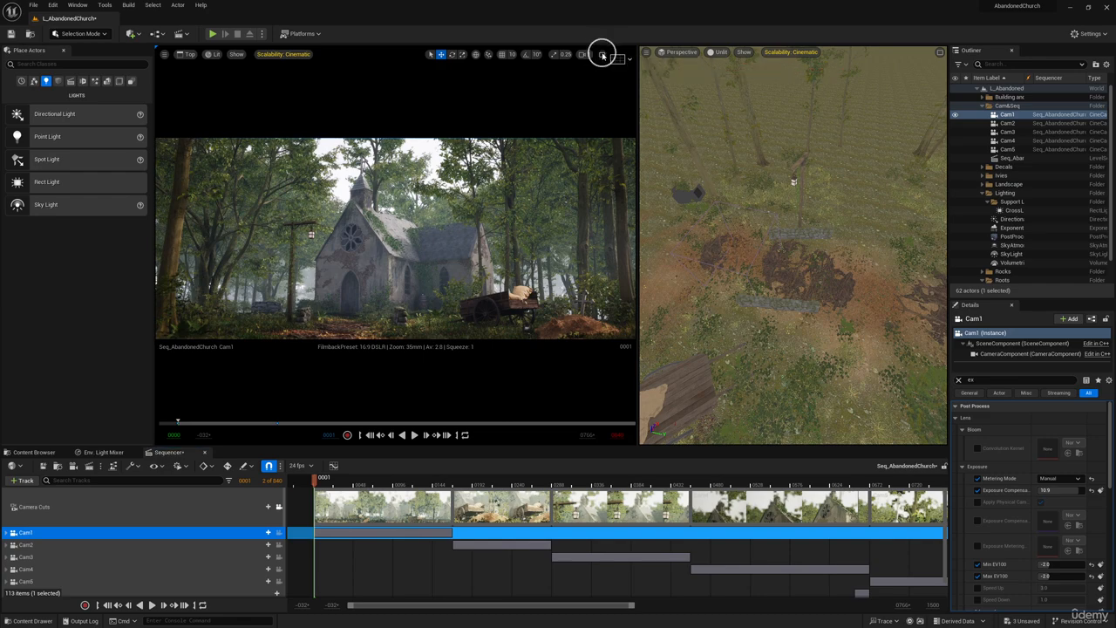
click(527, 435)
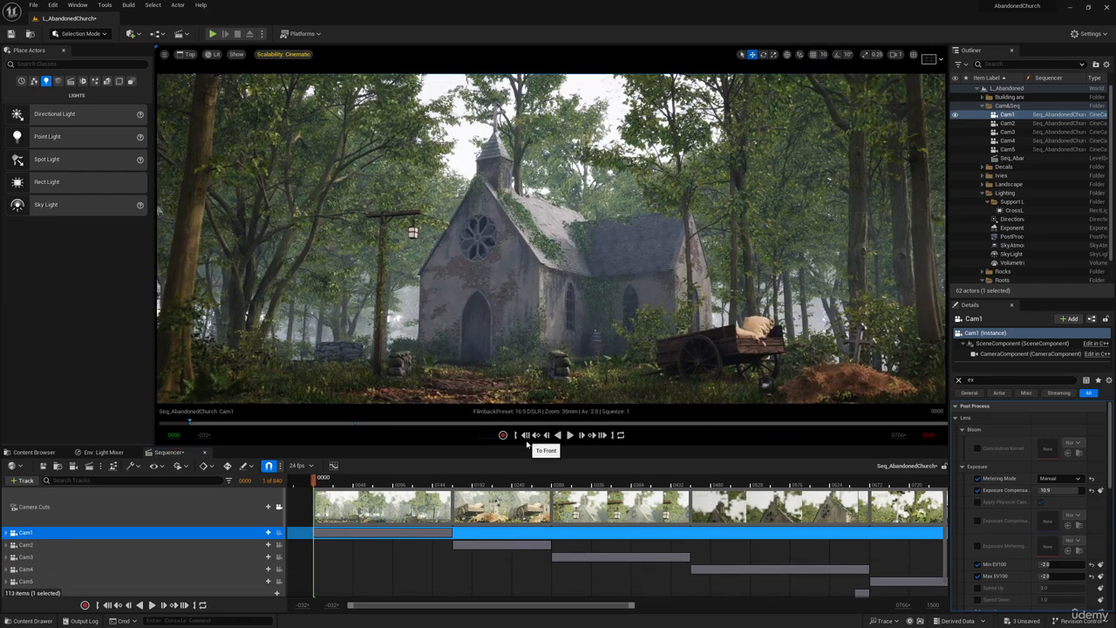
click(570, 434)
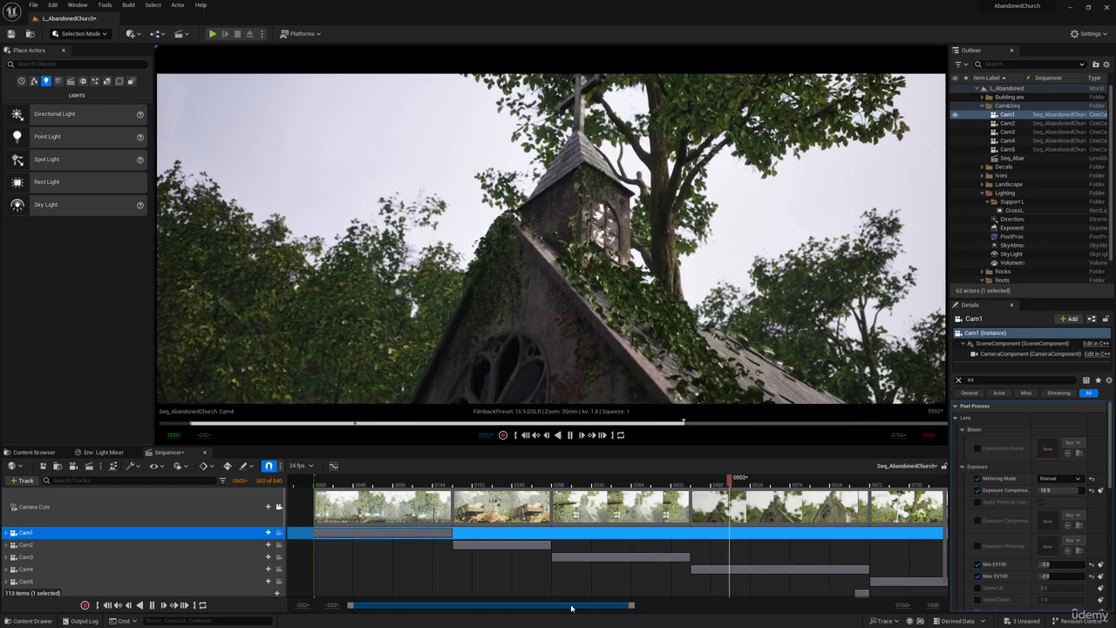
key(space)
Expand Cam3's tracks, delete the extra transform keyframe just before frame 0456, and scrub the end of its shot.
click(686, 481)
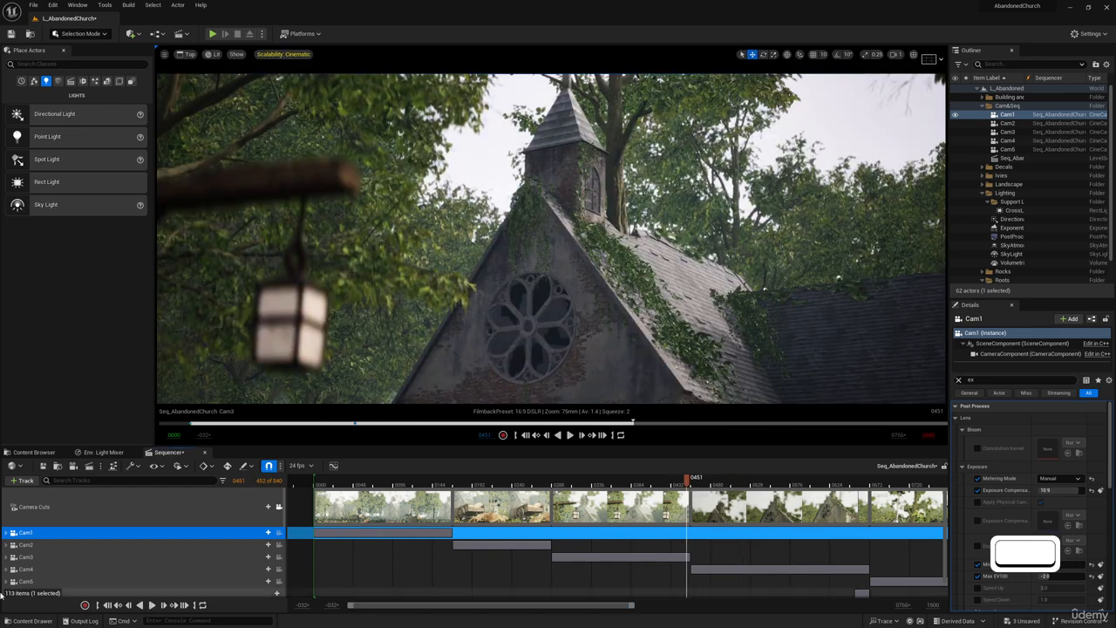
scroll(620, 534, down, 3)
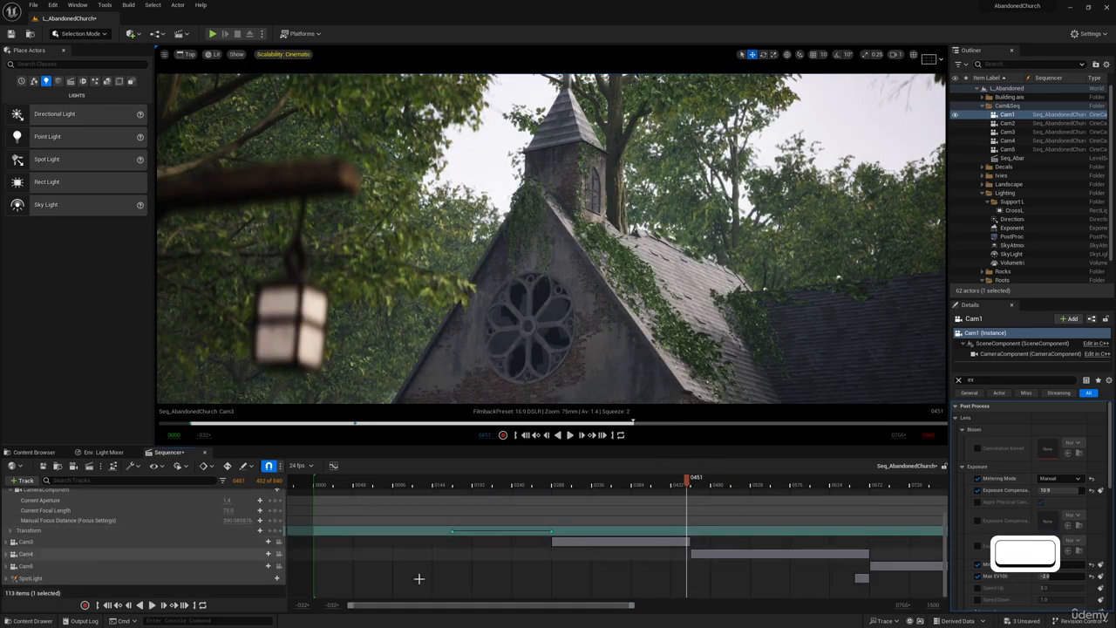
click(7, 543)
scroll(569, 528, down, 3)
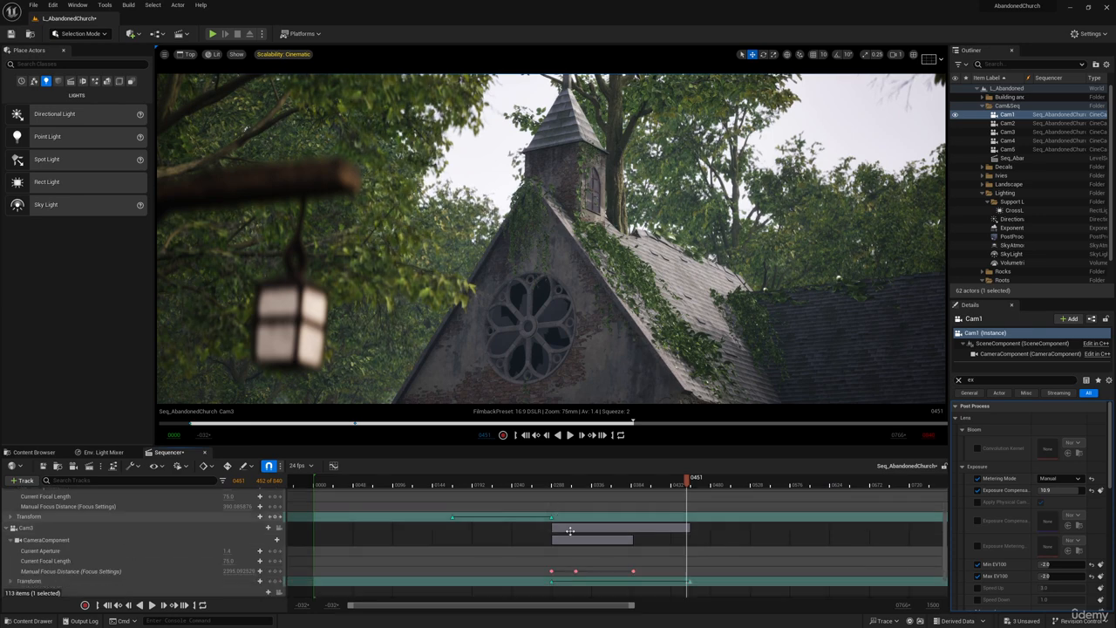
drag(632, 606, 548, 602)
click(344, 544)
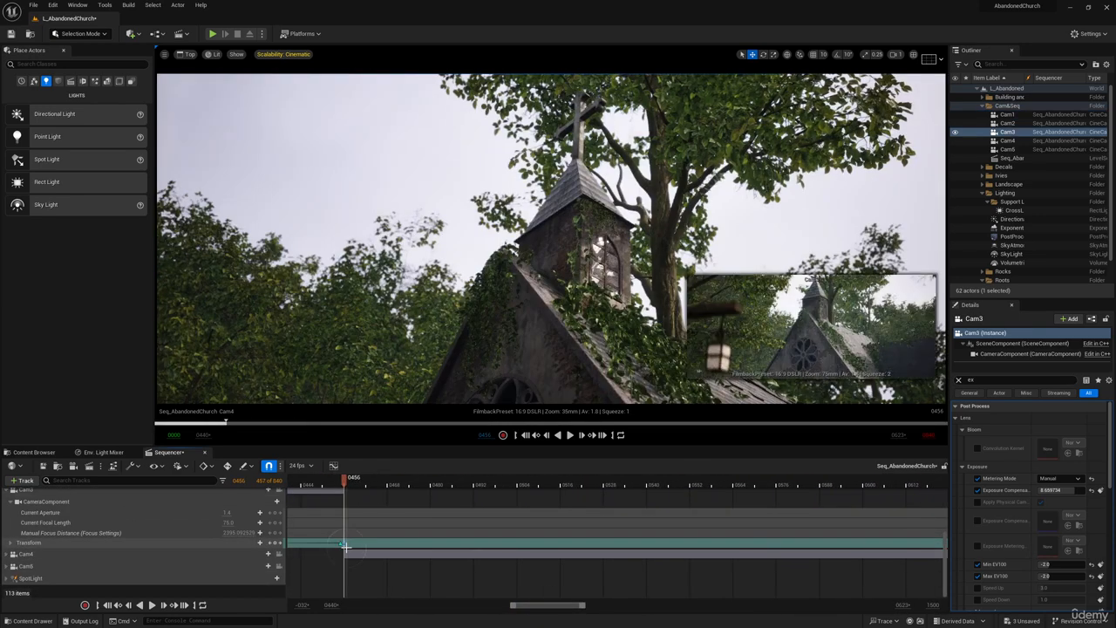
click(341, 544)
key(BackSpace)
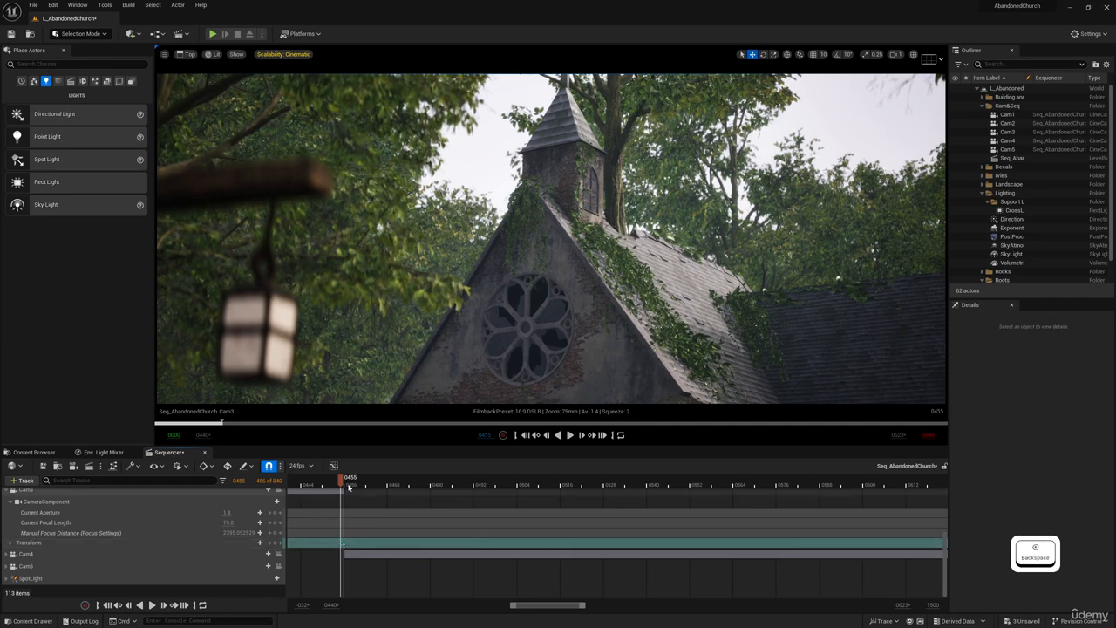
drag(340, 478, 307, 491)
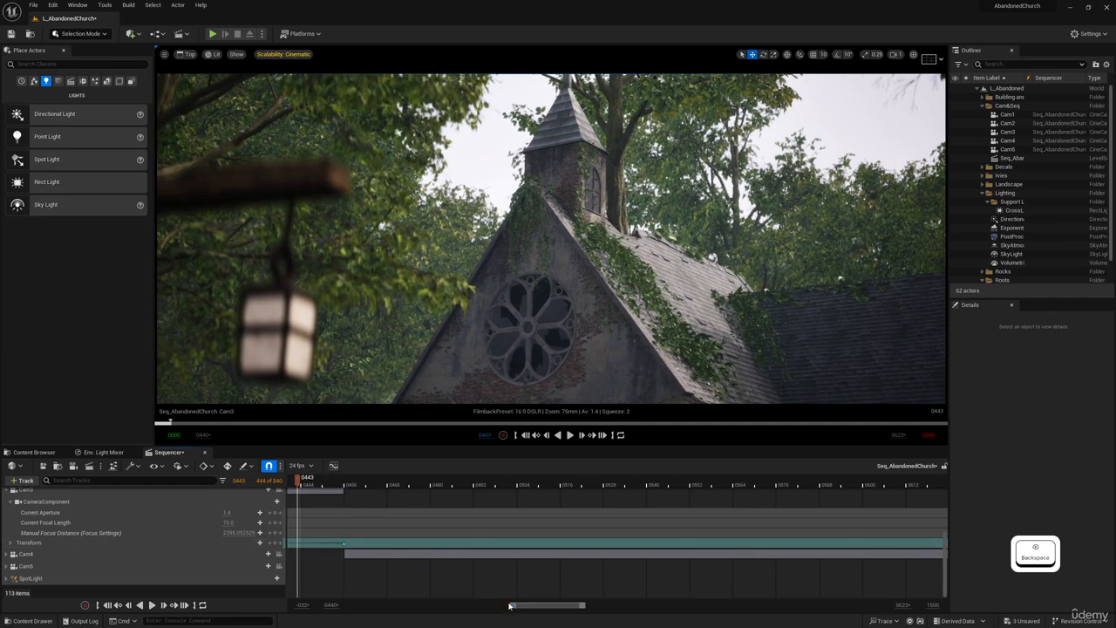
Play the whole sequence from frame 0000 through Cam5's closing shot of the cross.
drag(511, 605, 427, 603)
scroll(493, 567, up, 3)
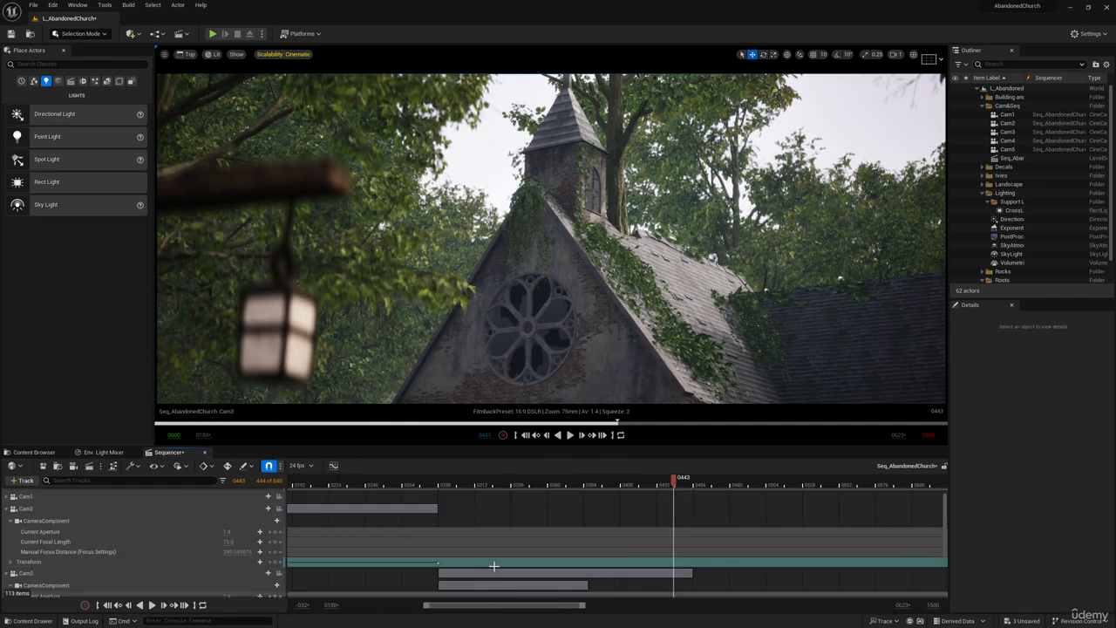
scroll(493, 567, up, 2)
click(515, 436)
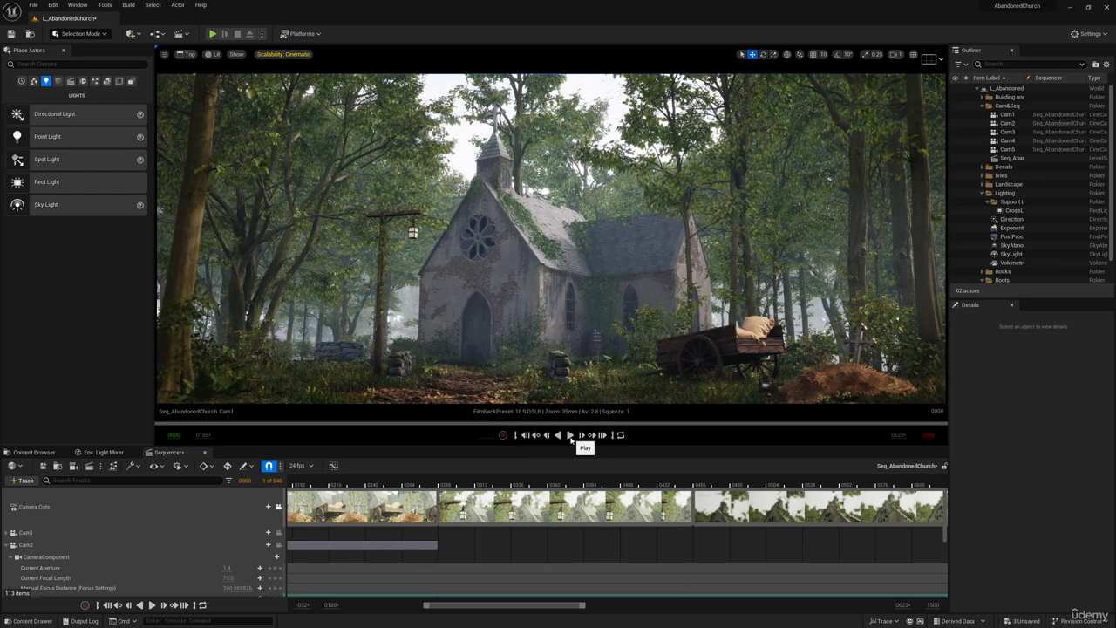
click(570, 436)
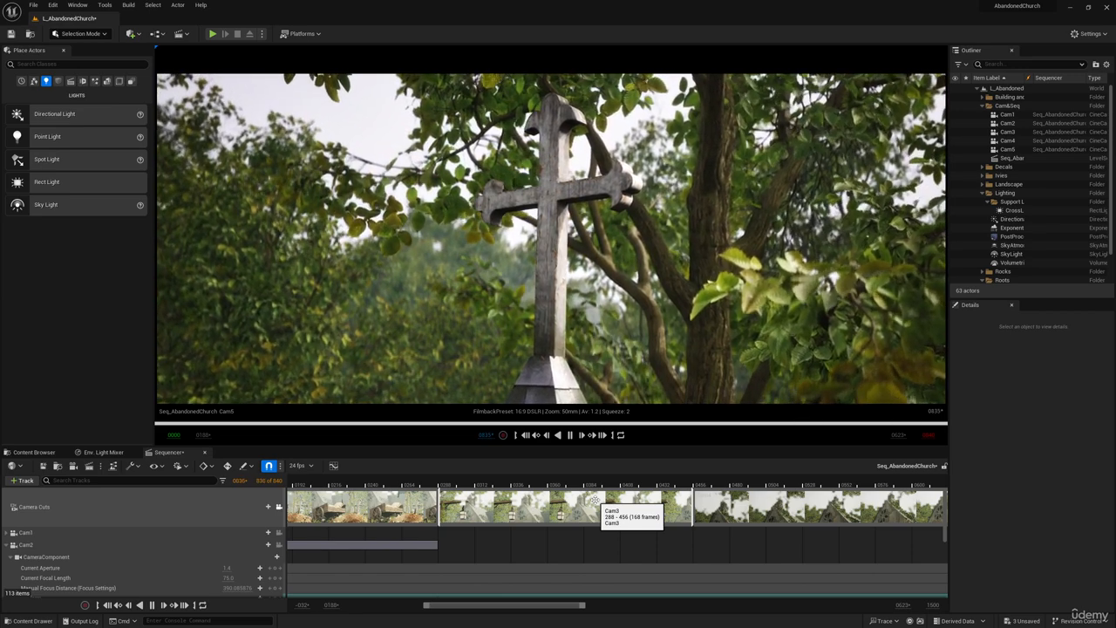
key(space)
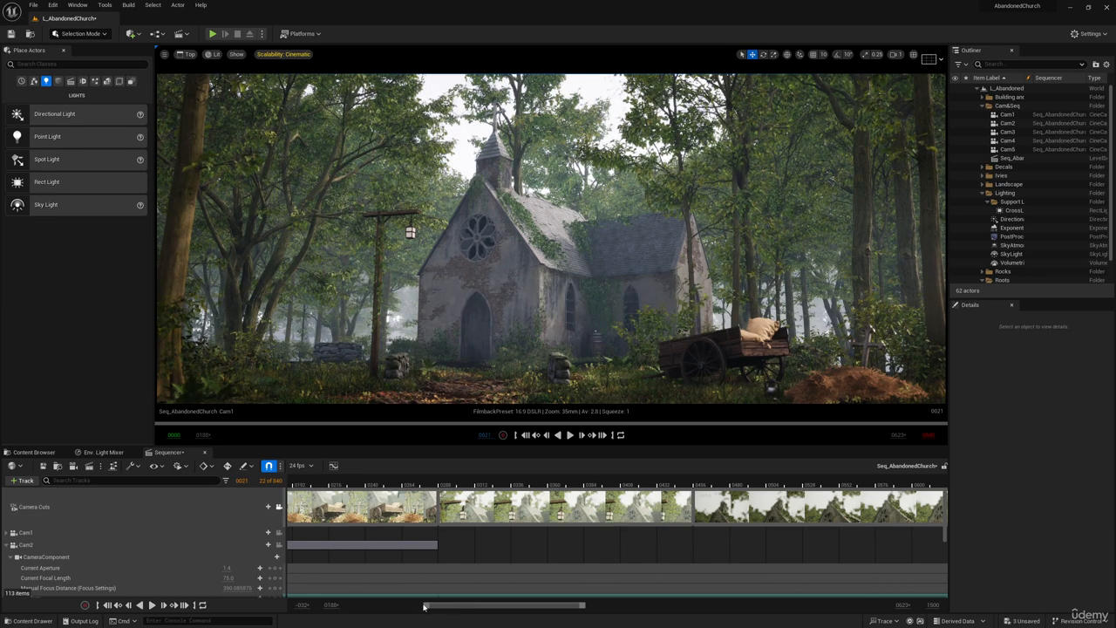
Scrub the sequence to review Cam1's shot up to frame 0167 and Cam4's shot at frame 0538.
drag(425, 604, 351, 606)
drag(344, 481, 487, 481)
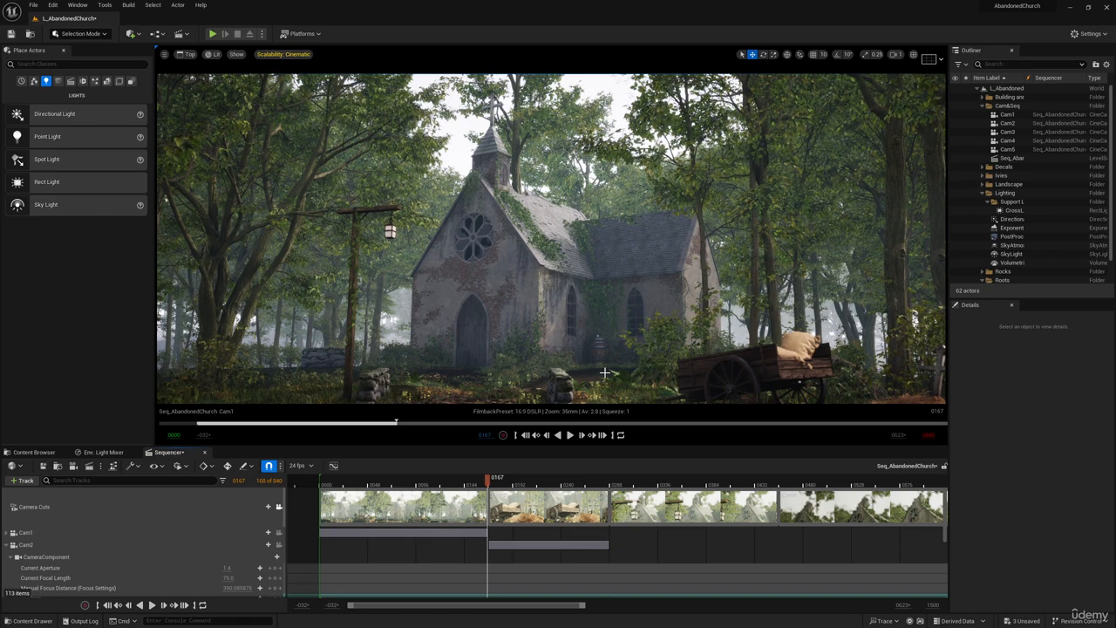
drag(790, 480, 861, 480)
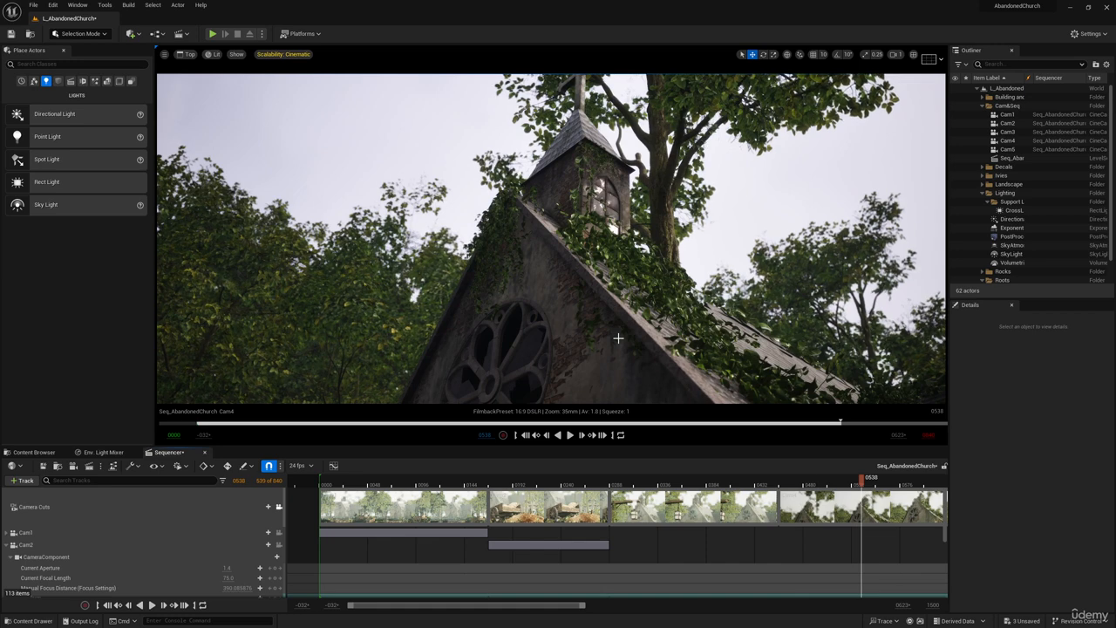
drag(585, 608, 779, 608)
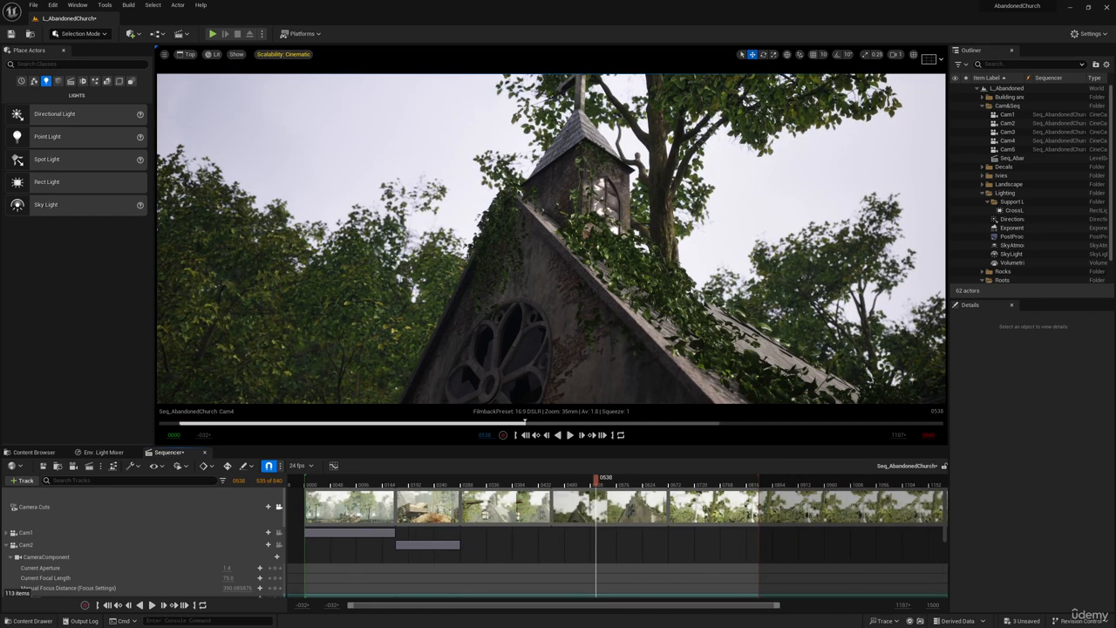